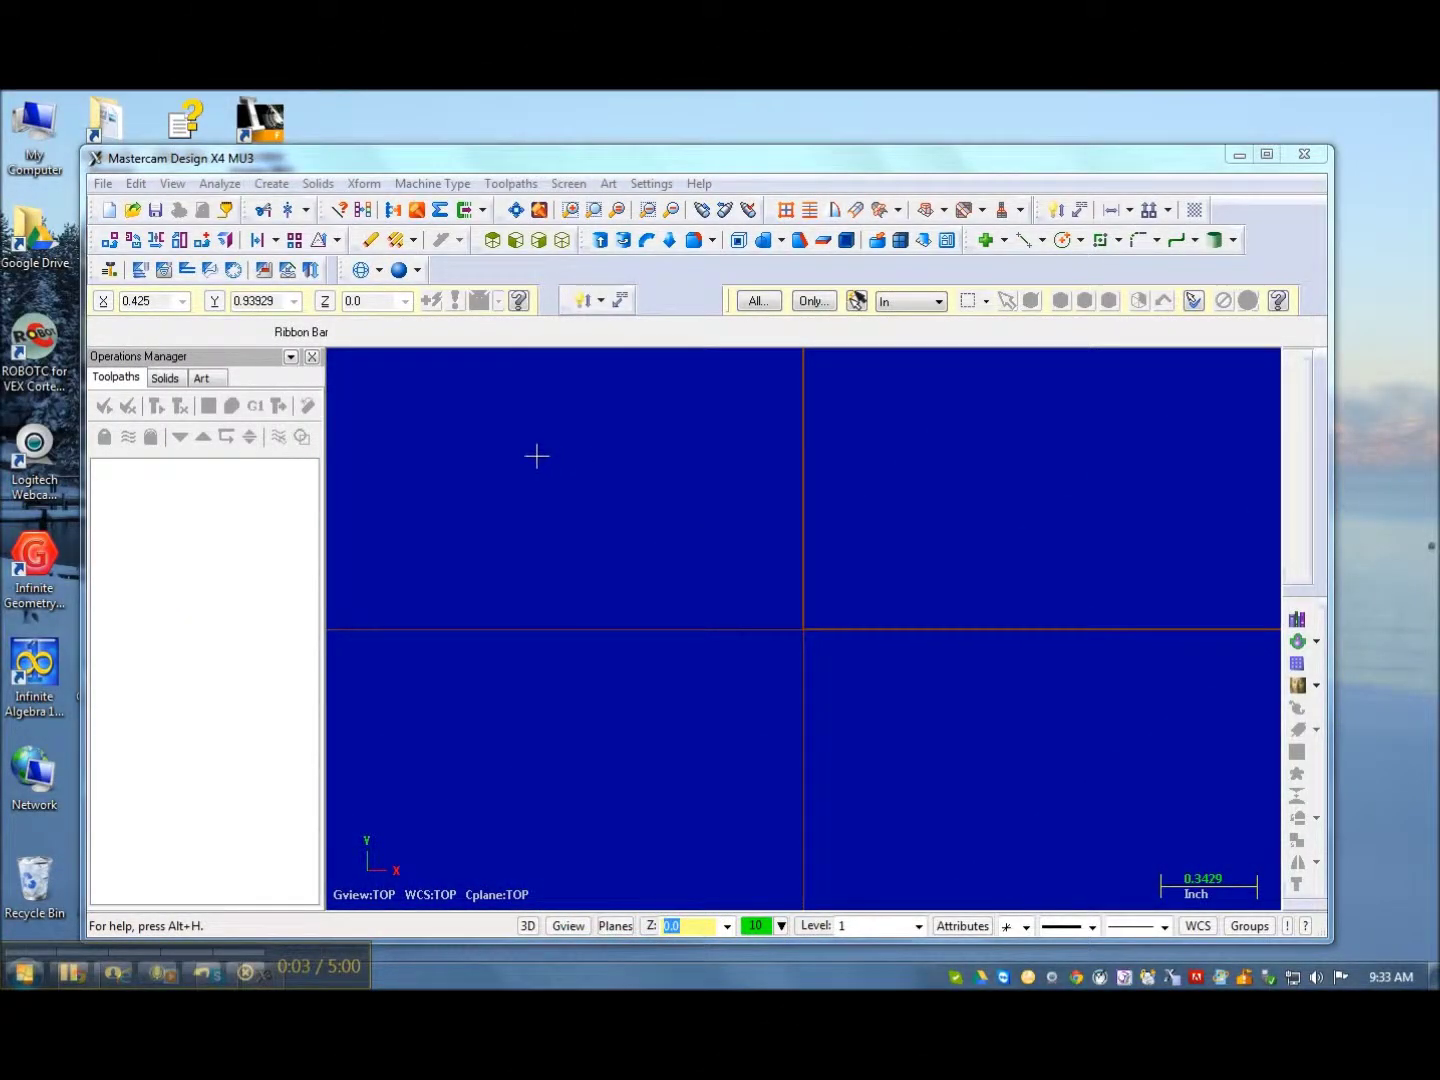
- Load the TECHNO SERVO.RMD router machine definition and expand its Properties node
{"action": "left_click", "coordinate": [432, 185]}
{"action": "mouse_move", "coordinate": [445, 274]}
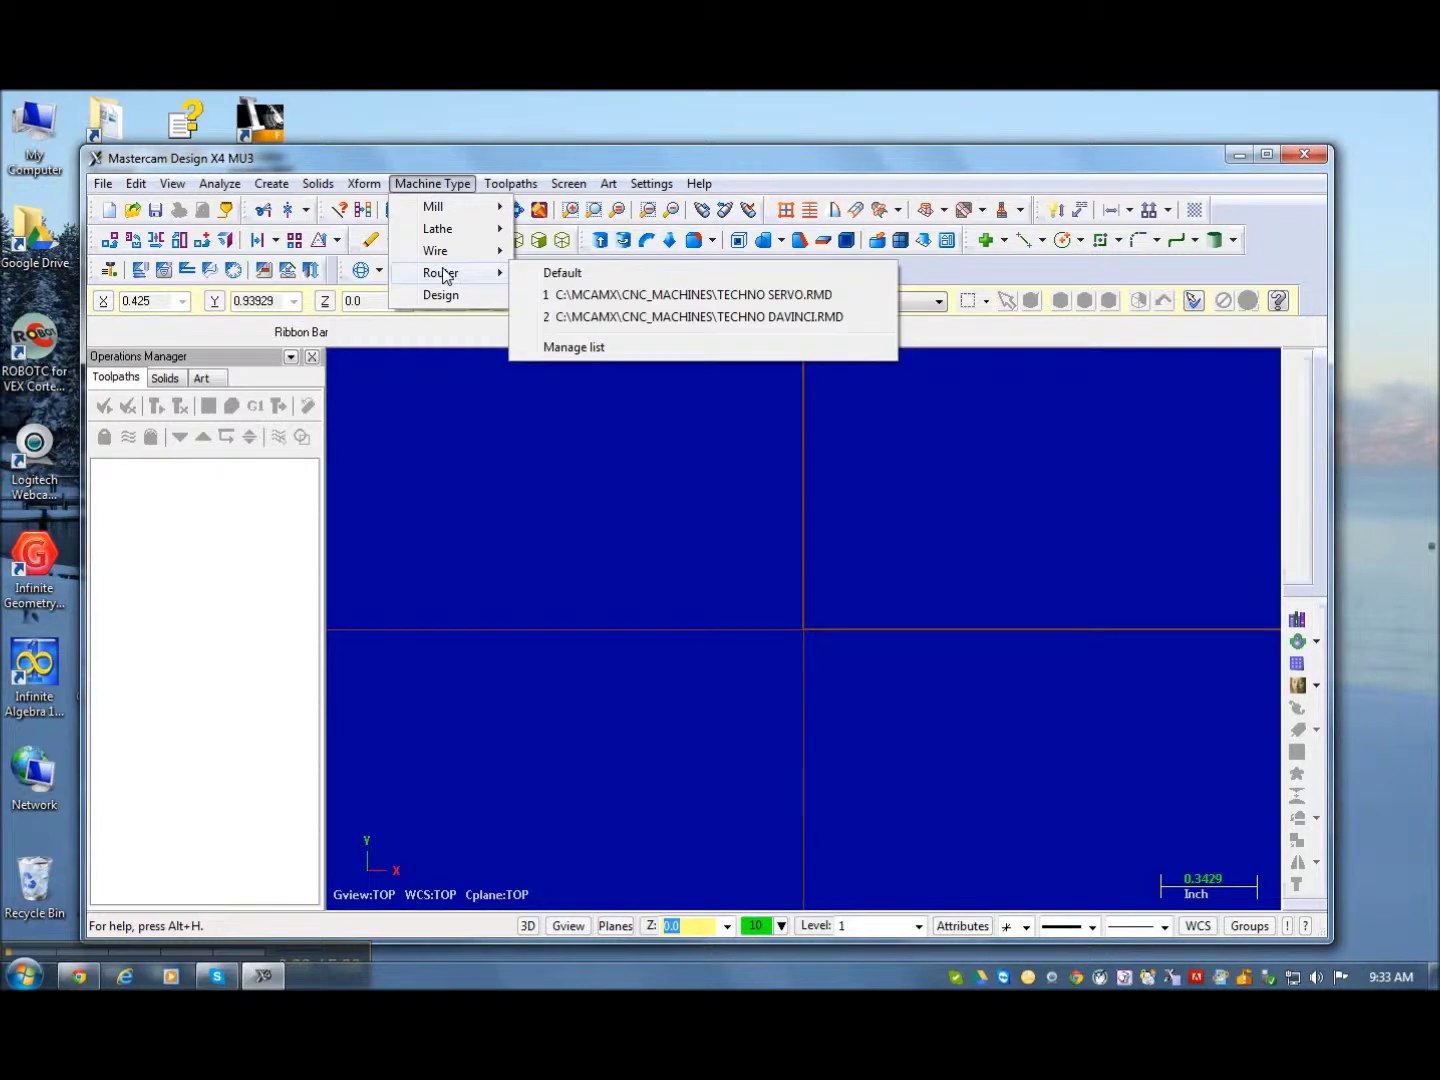
{"action": "left_click", "coordinate": [634, 299]}
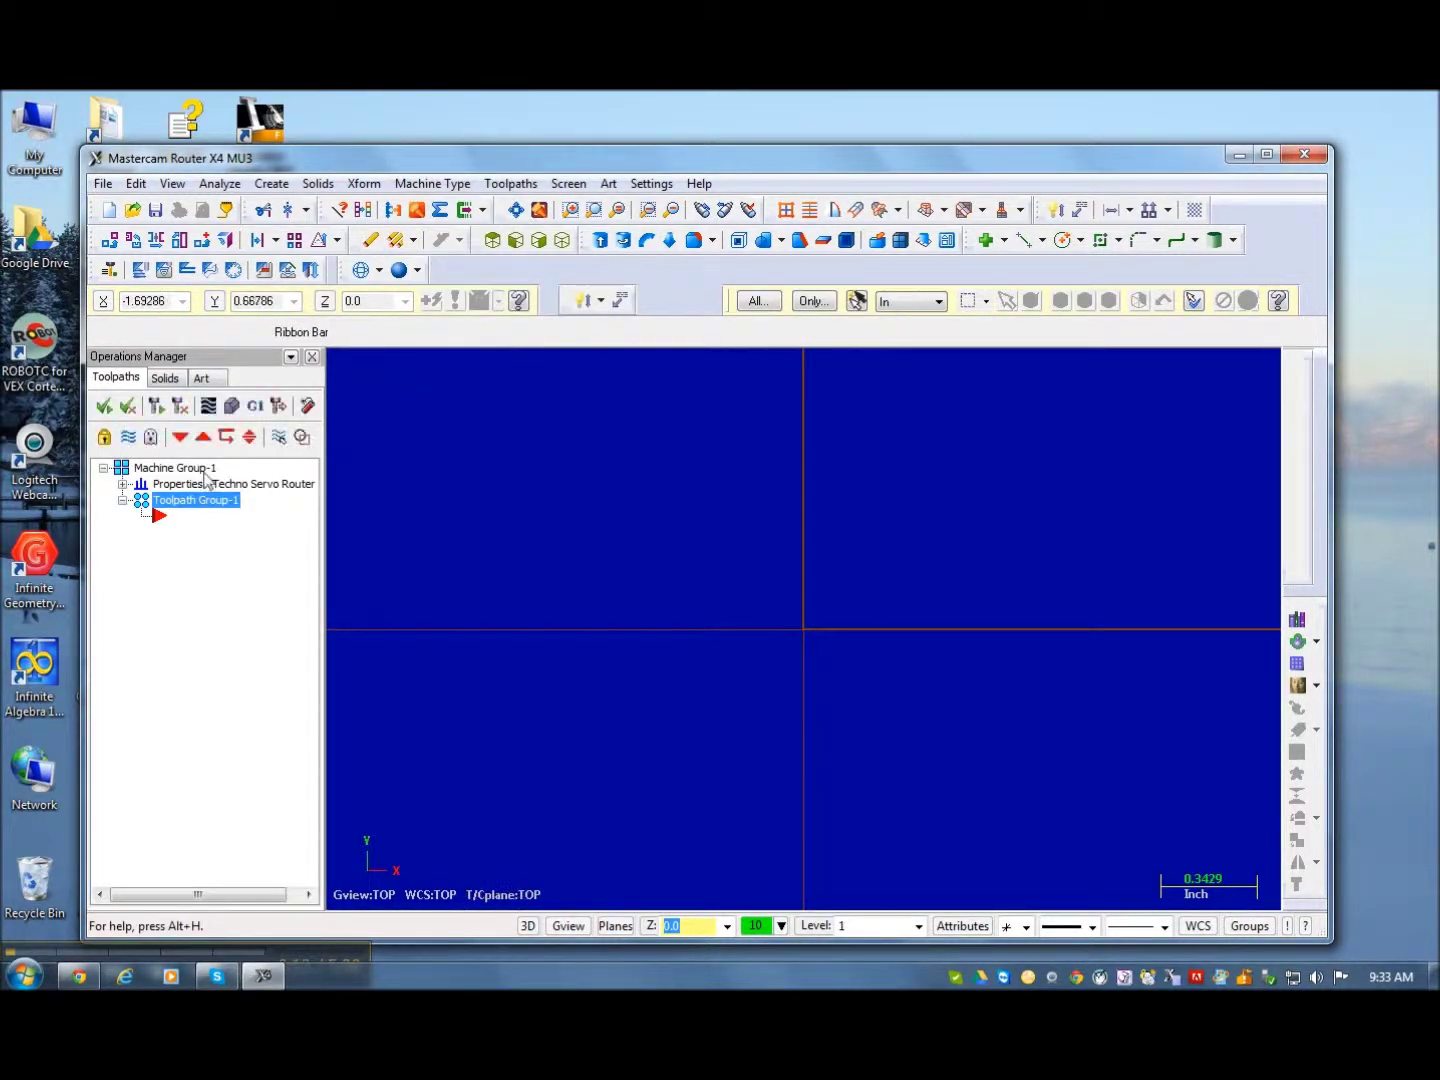
{"action": "left_click", "coordinate": [123, 484]}
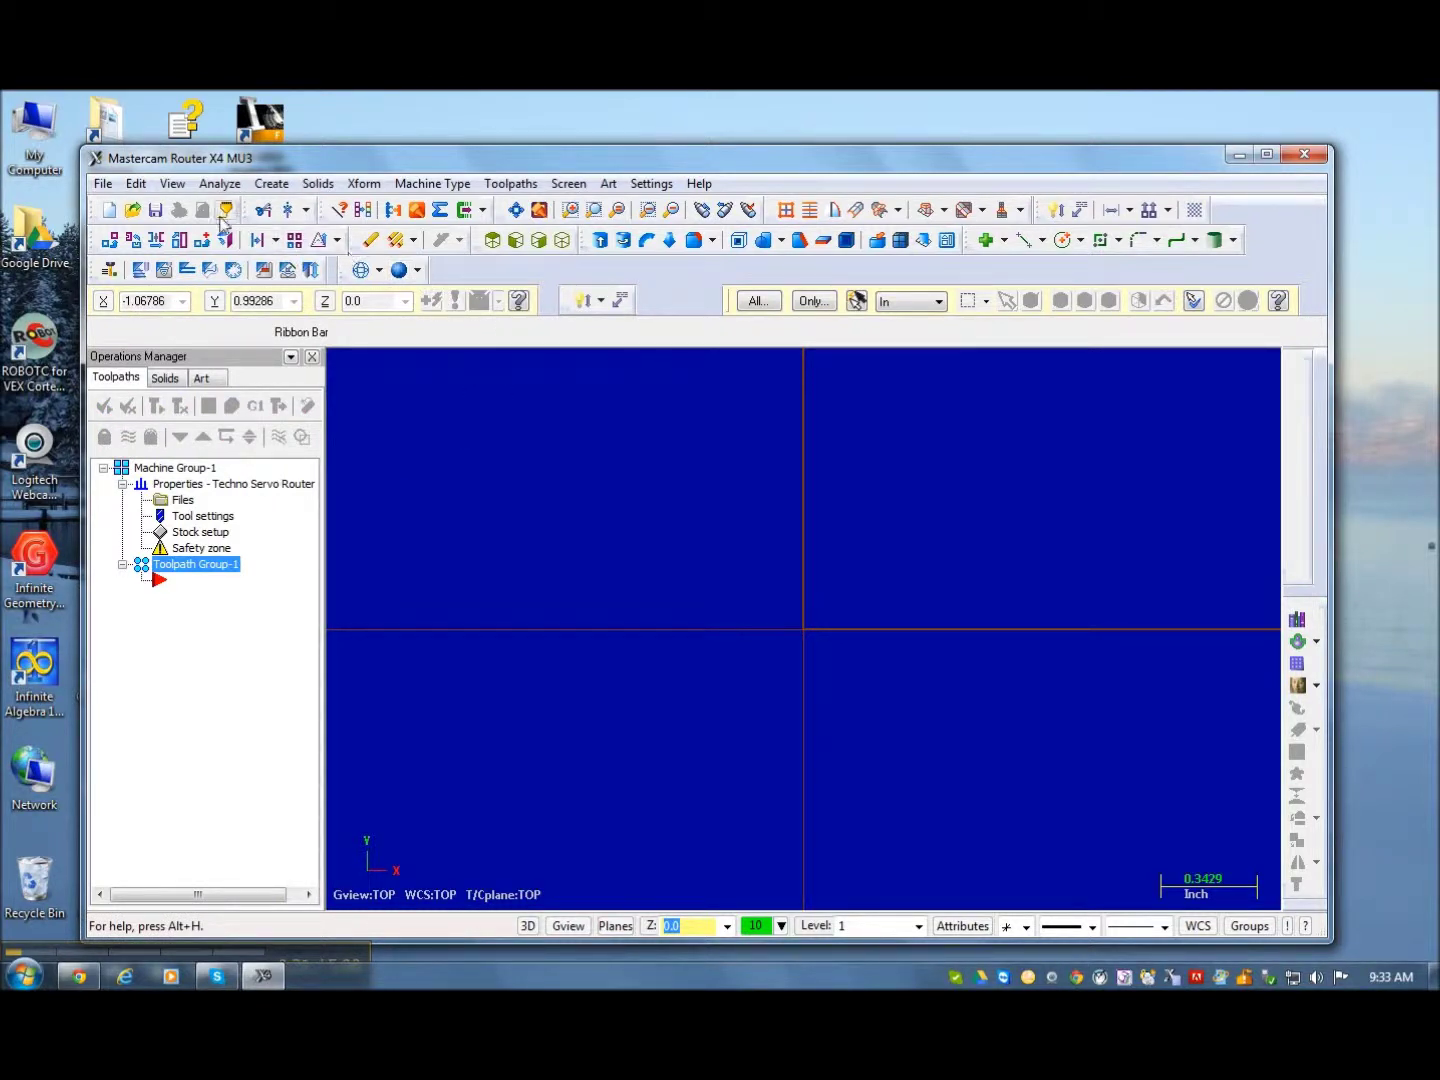
- Draw a 4.5 by 4.5 inch square with its lower-left corner at the origin
{"action": "left_click", "coordinate": [275, 185]}
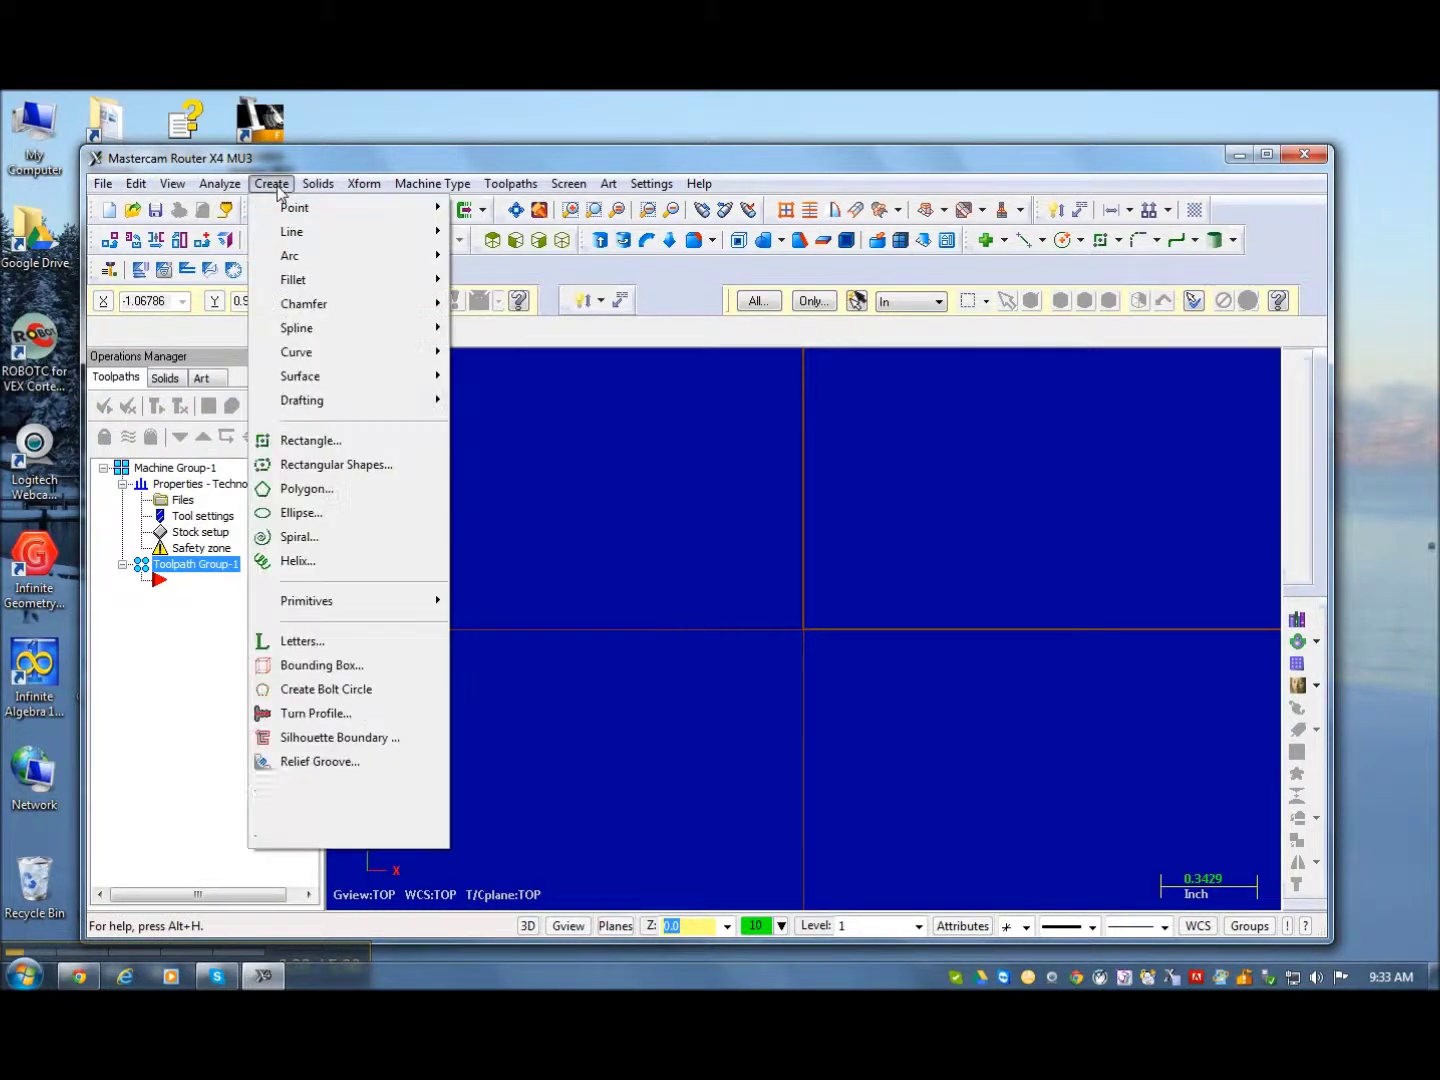
{"action": "left_click", "coordinate": [311, 443]}
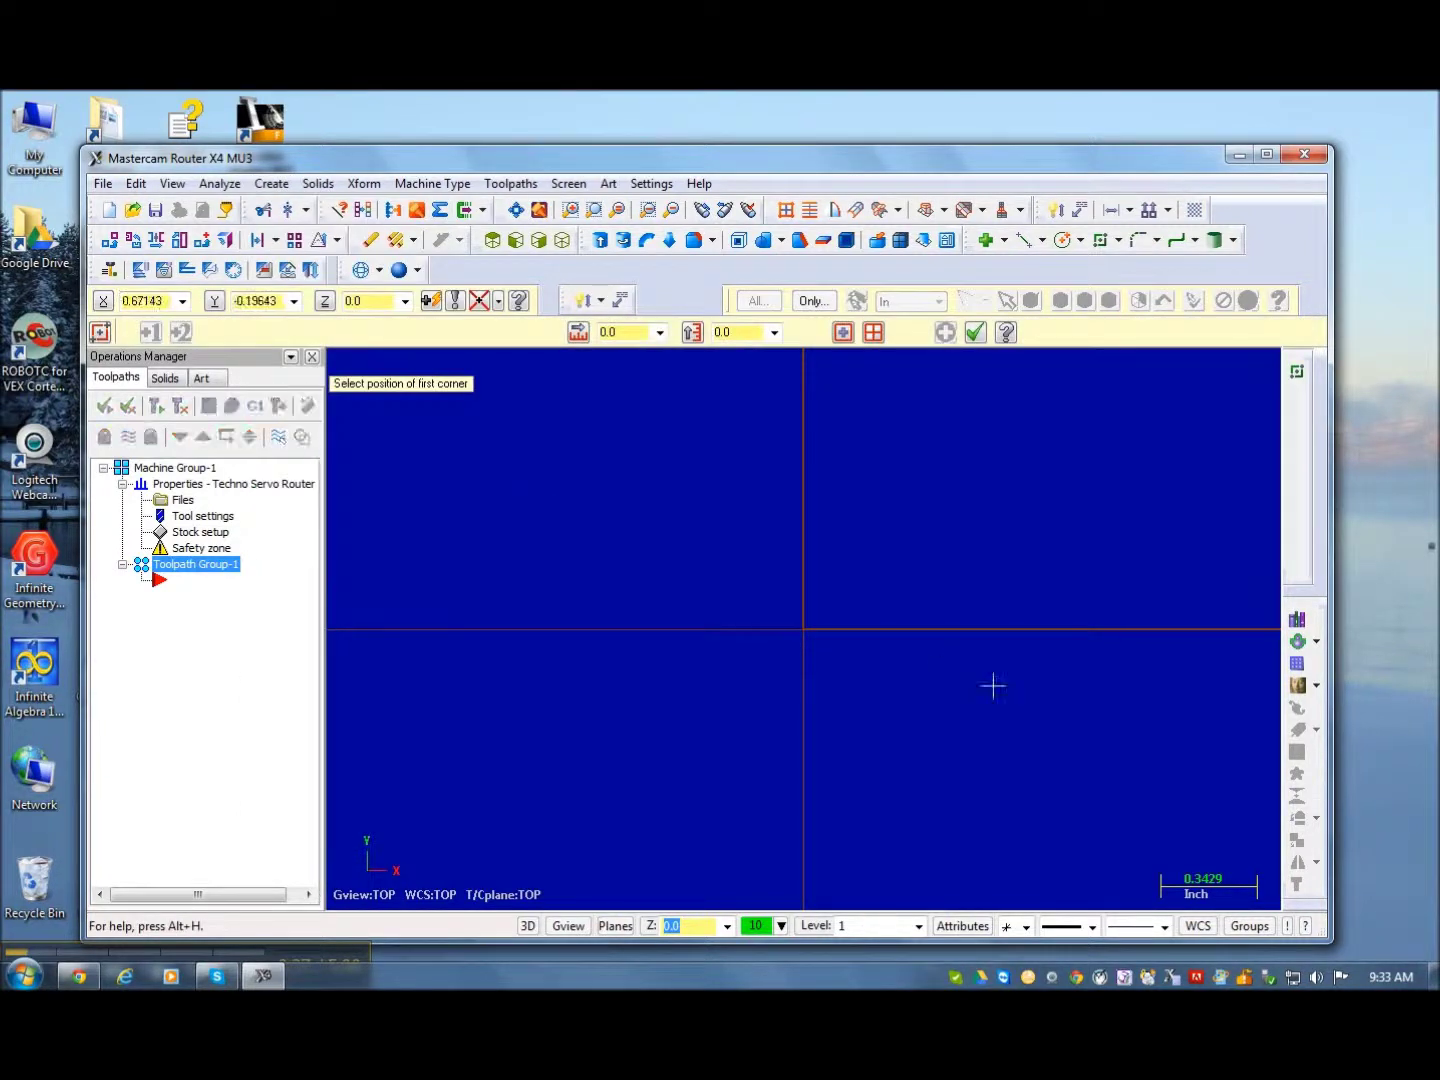
{"action": "left_click", "coordinate": [806, 631]}
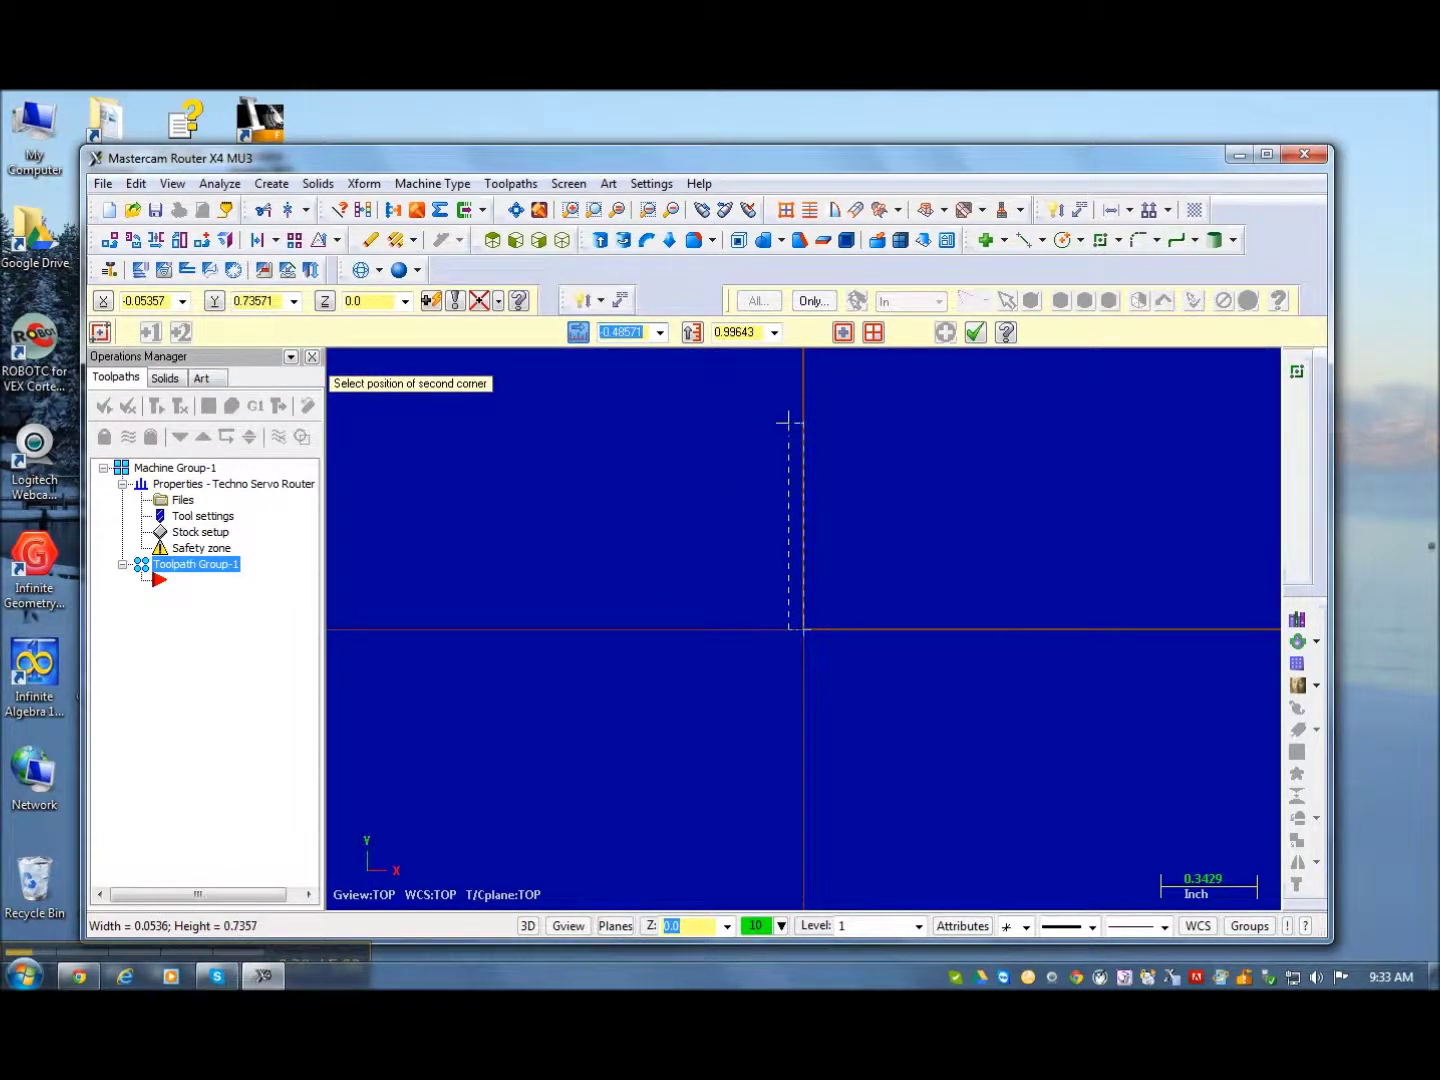
{"action": "type", "text": "4.5"}
{"action": "key", "text": "Tab"}
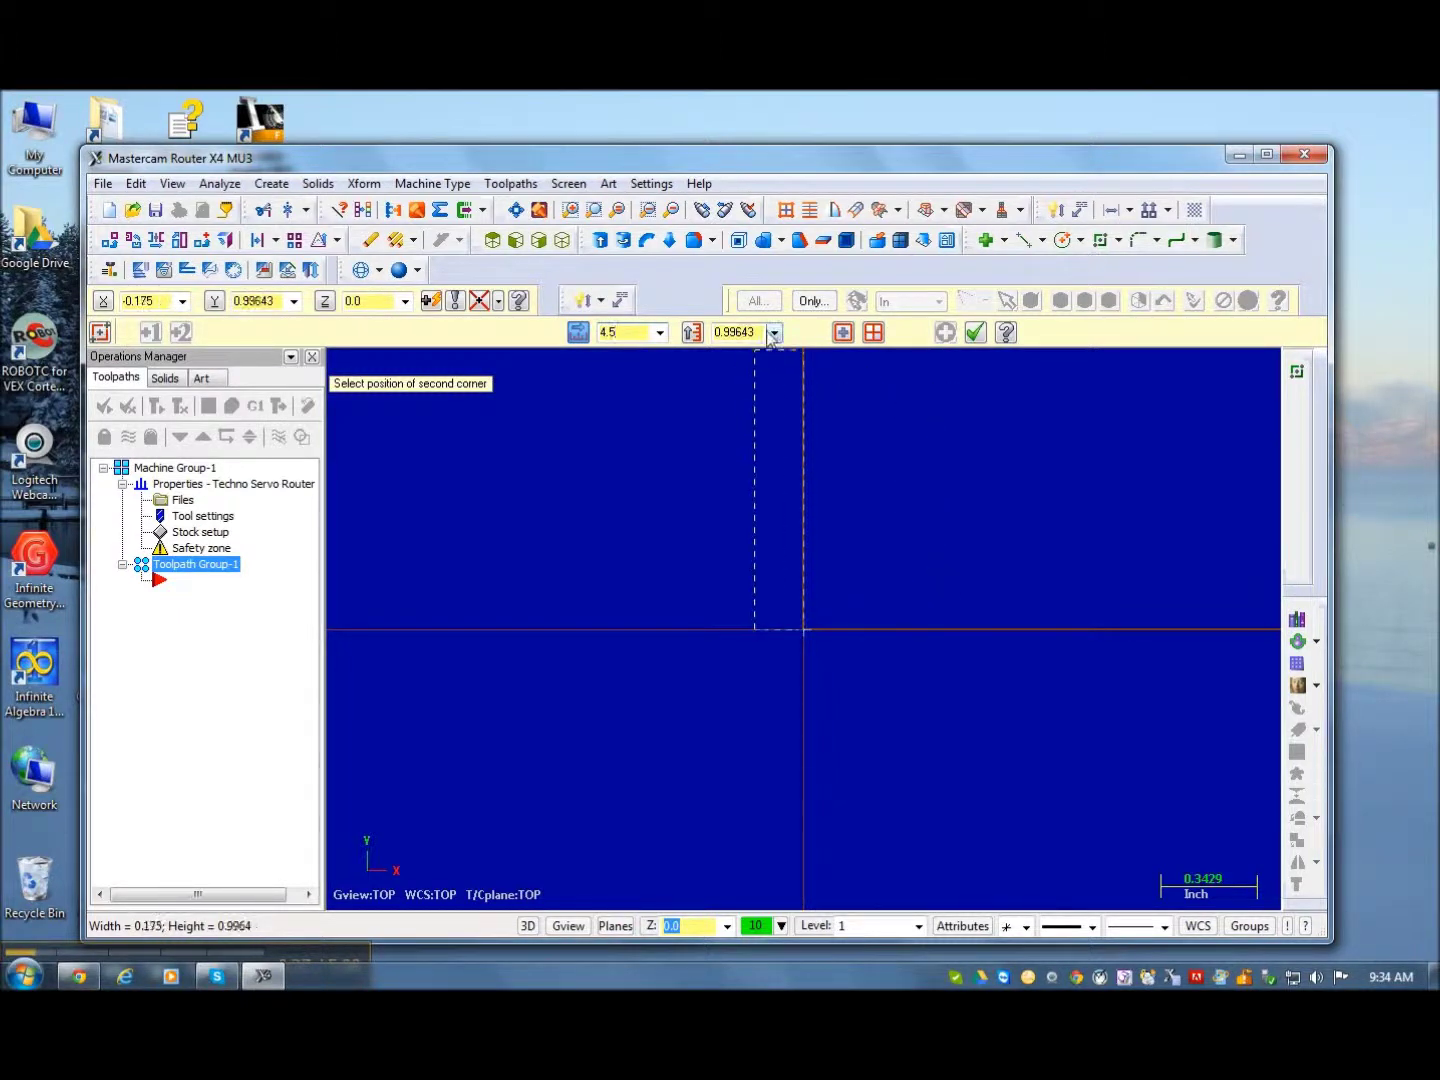
{"action": "type", "text": "4.5"}
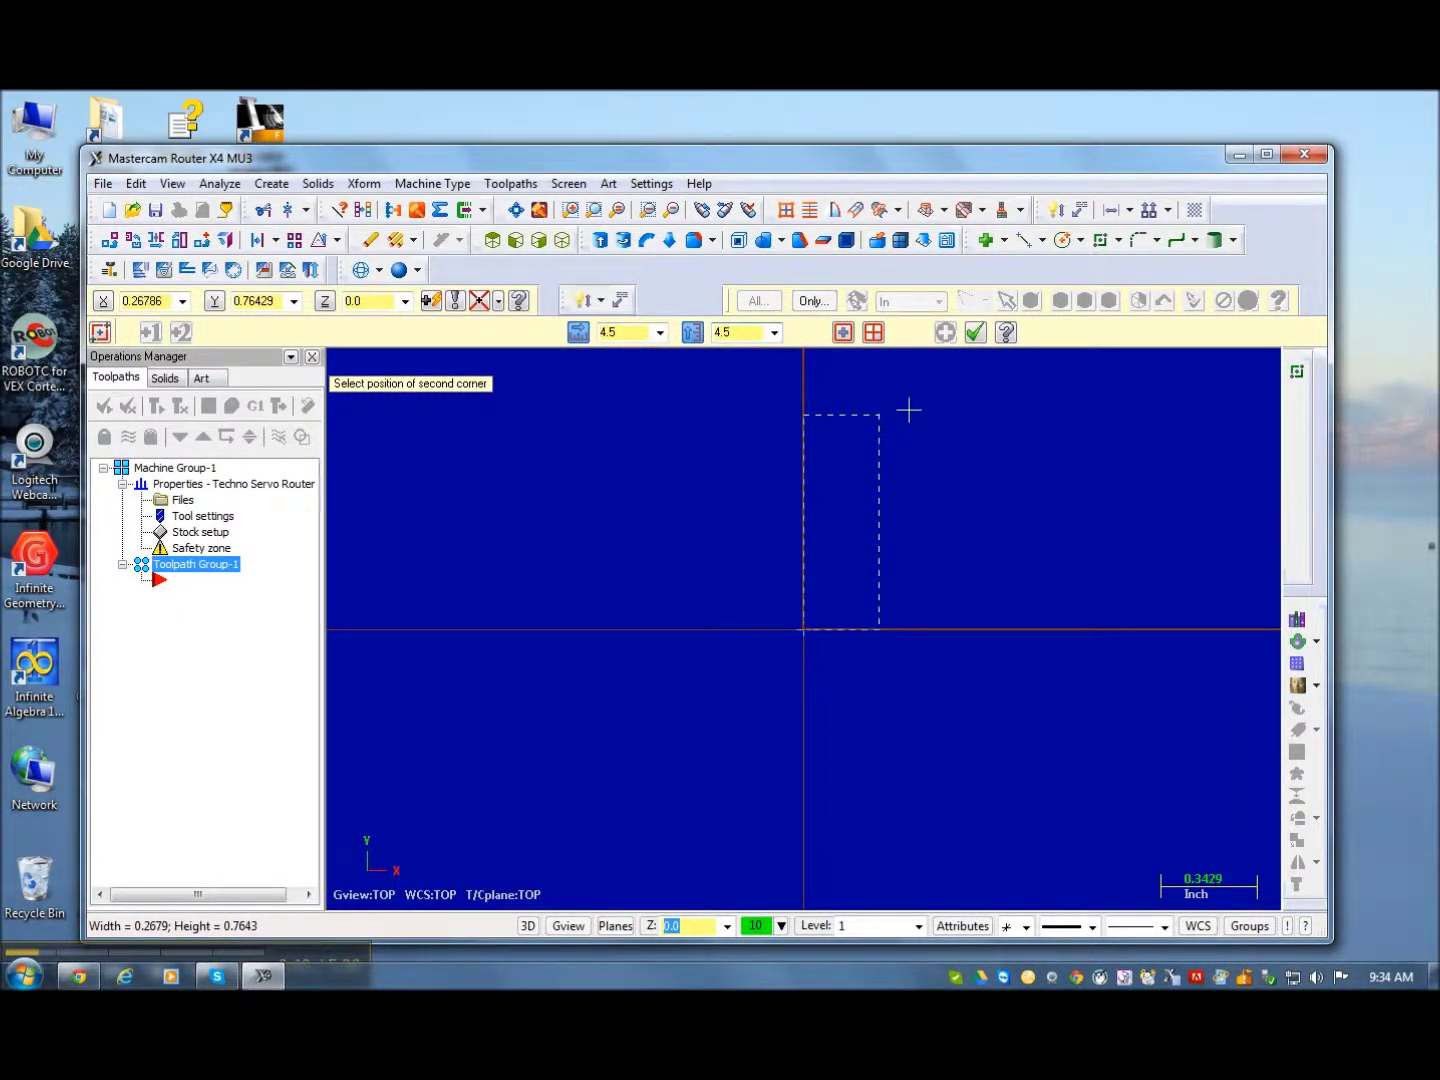
{"action": "key", "text": "Return"}
- Fit the square into view and cancel the unneeded second rectangle
{"action": "left_click", "coordinate": [1067, 406]}
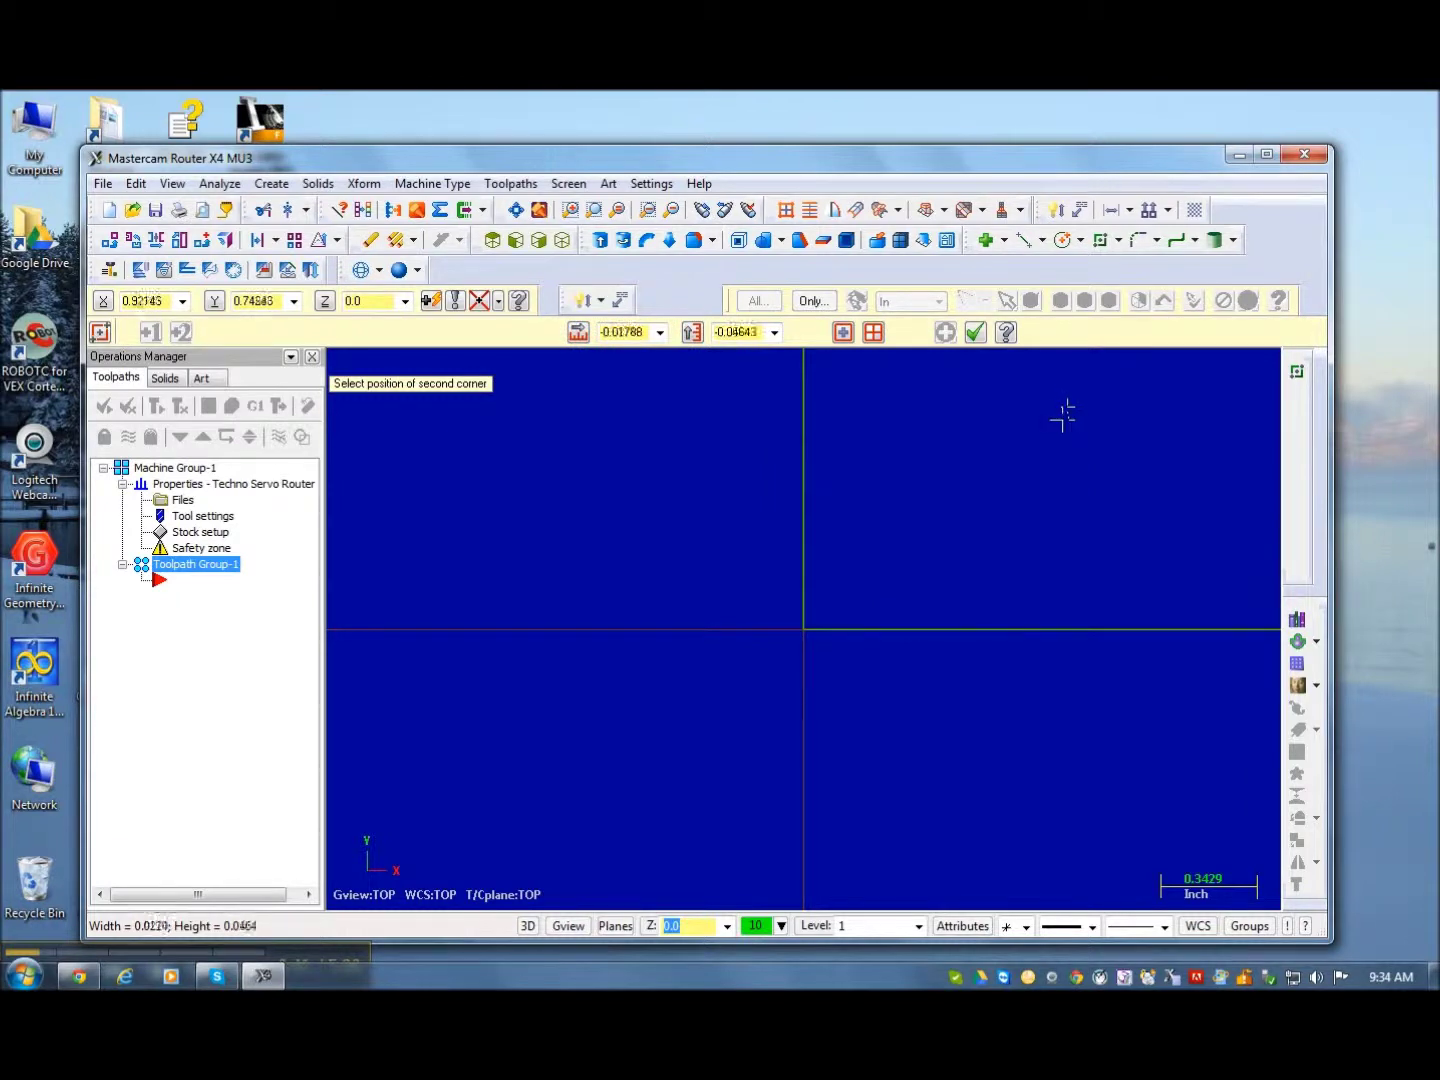
{"action": "left_click", "coordinate": [515, 209]}
{"action": "scroll", "coordinate": [936, 626], "scroll_direction": "up", "scroll_amount": 1}
{"action": "scroll", "coordinate": [938, 620], "scroll_direction": "down", "scroll_amount": 4}
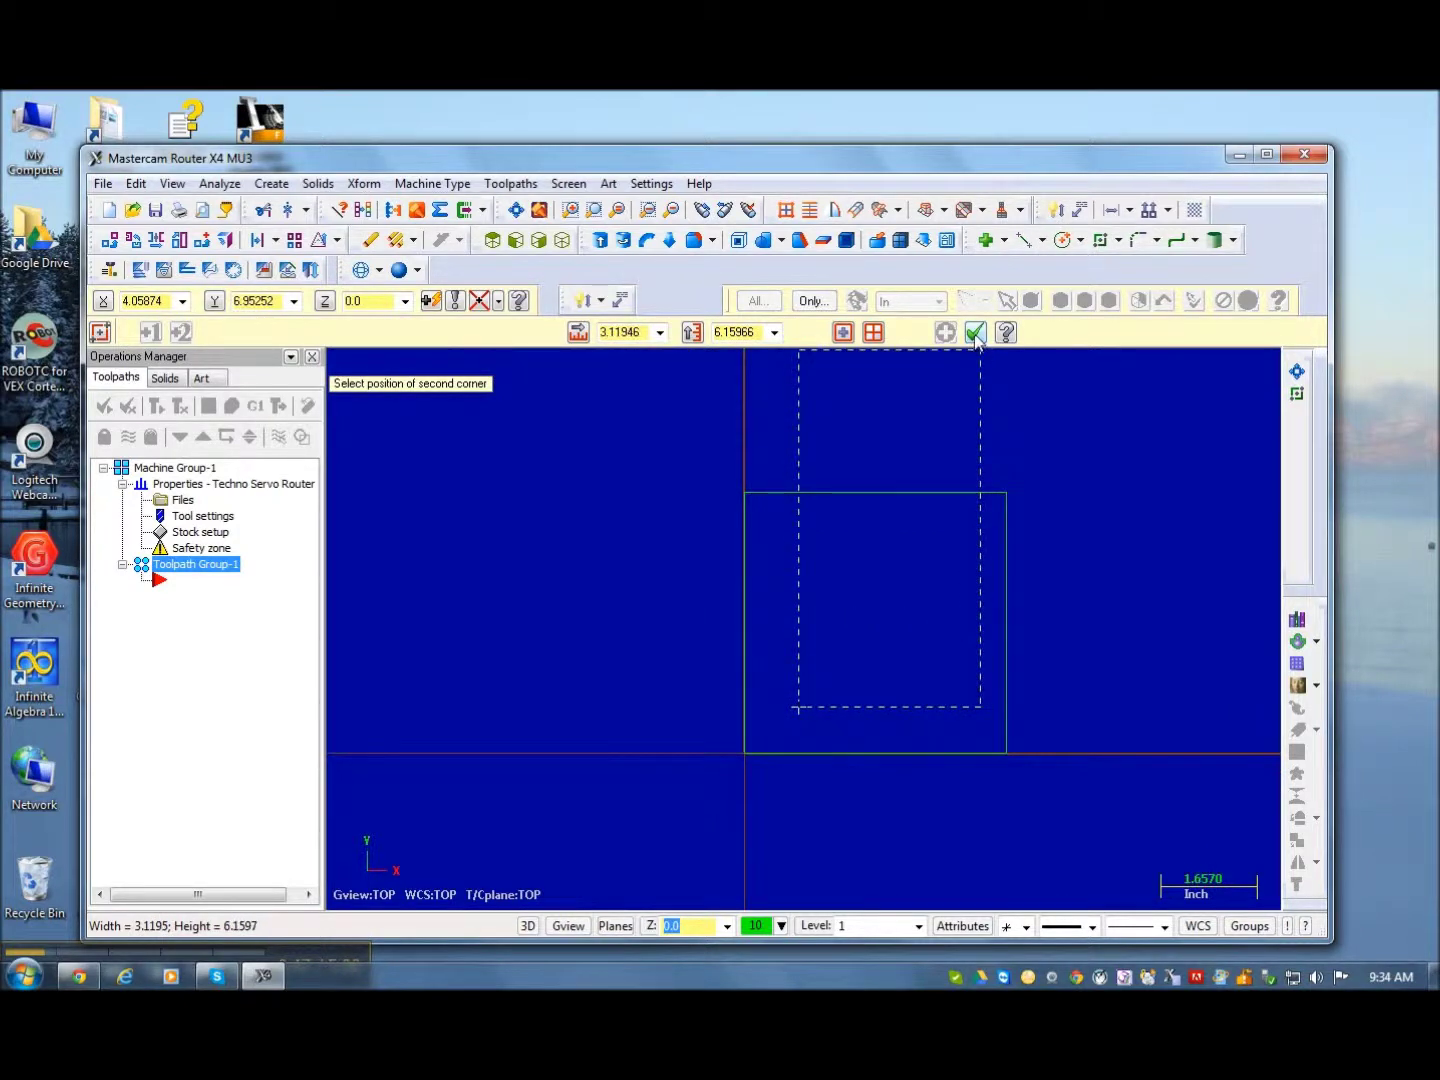
{"action": "key", "text": "Escape"}
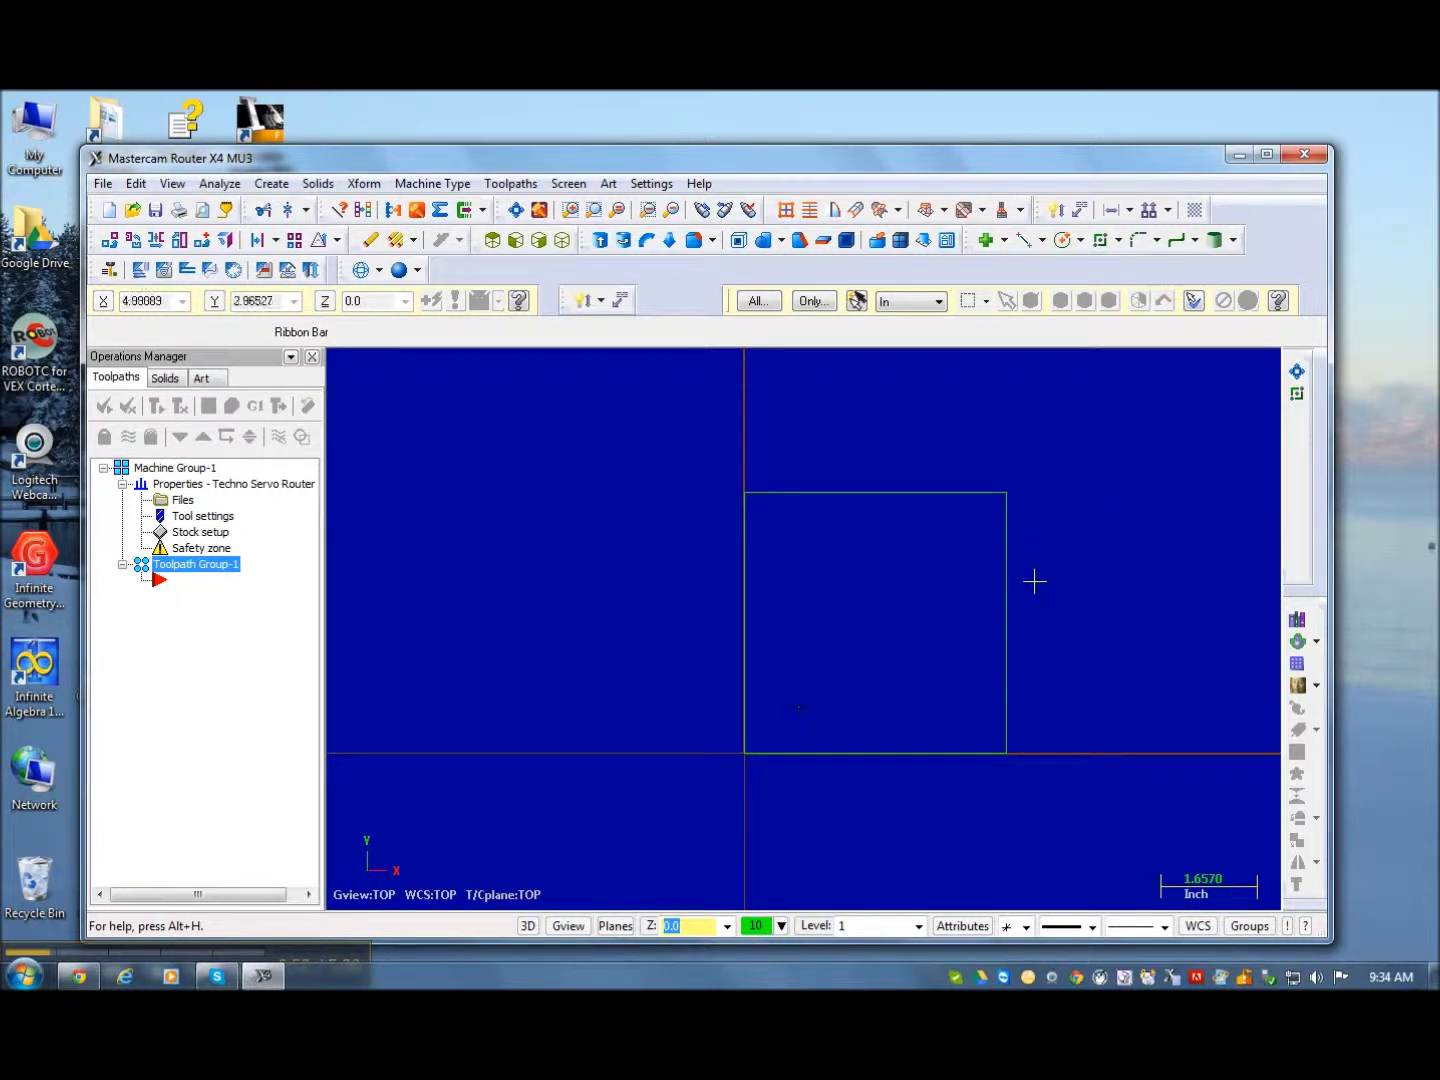
- Draw both corner-to-corner diagonals across the square as construction lines
{"action": "left_click", "coordinate": [272, 186]}
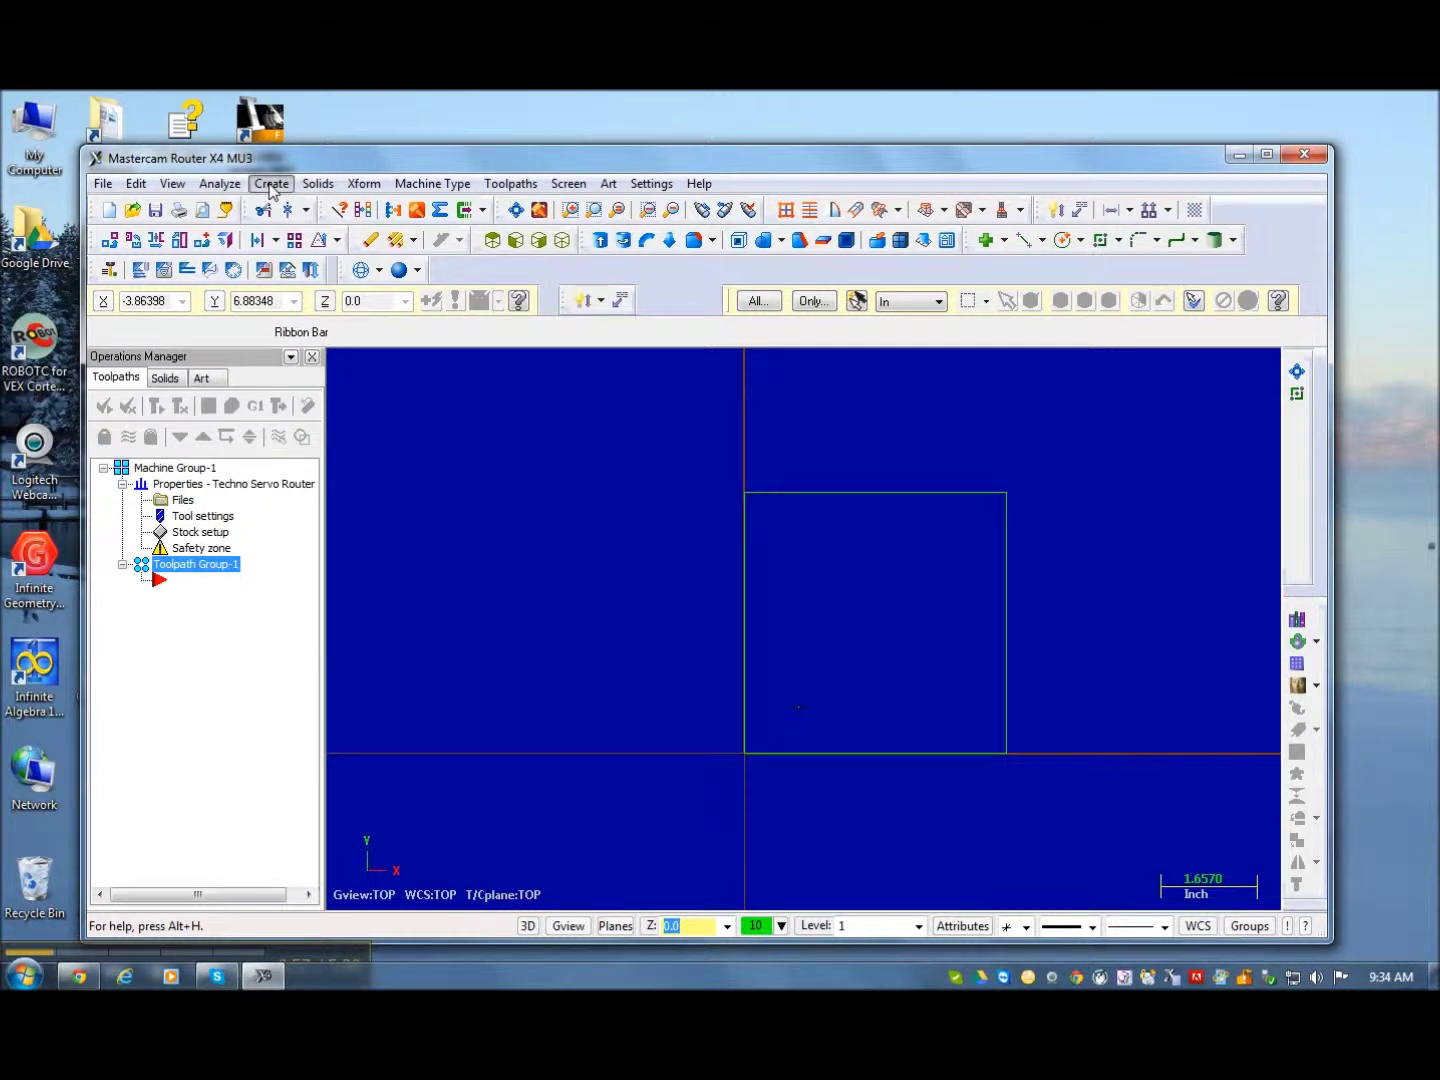
{"action": "mouse_move", "coordinate": [294, 236]}
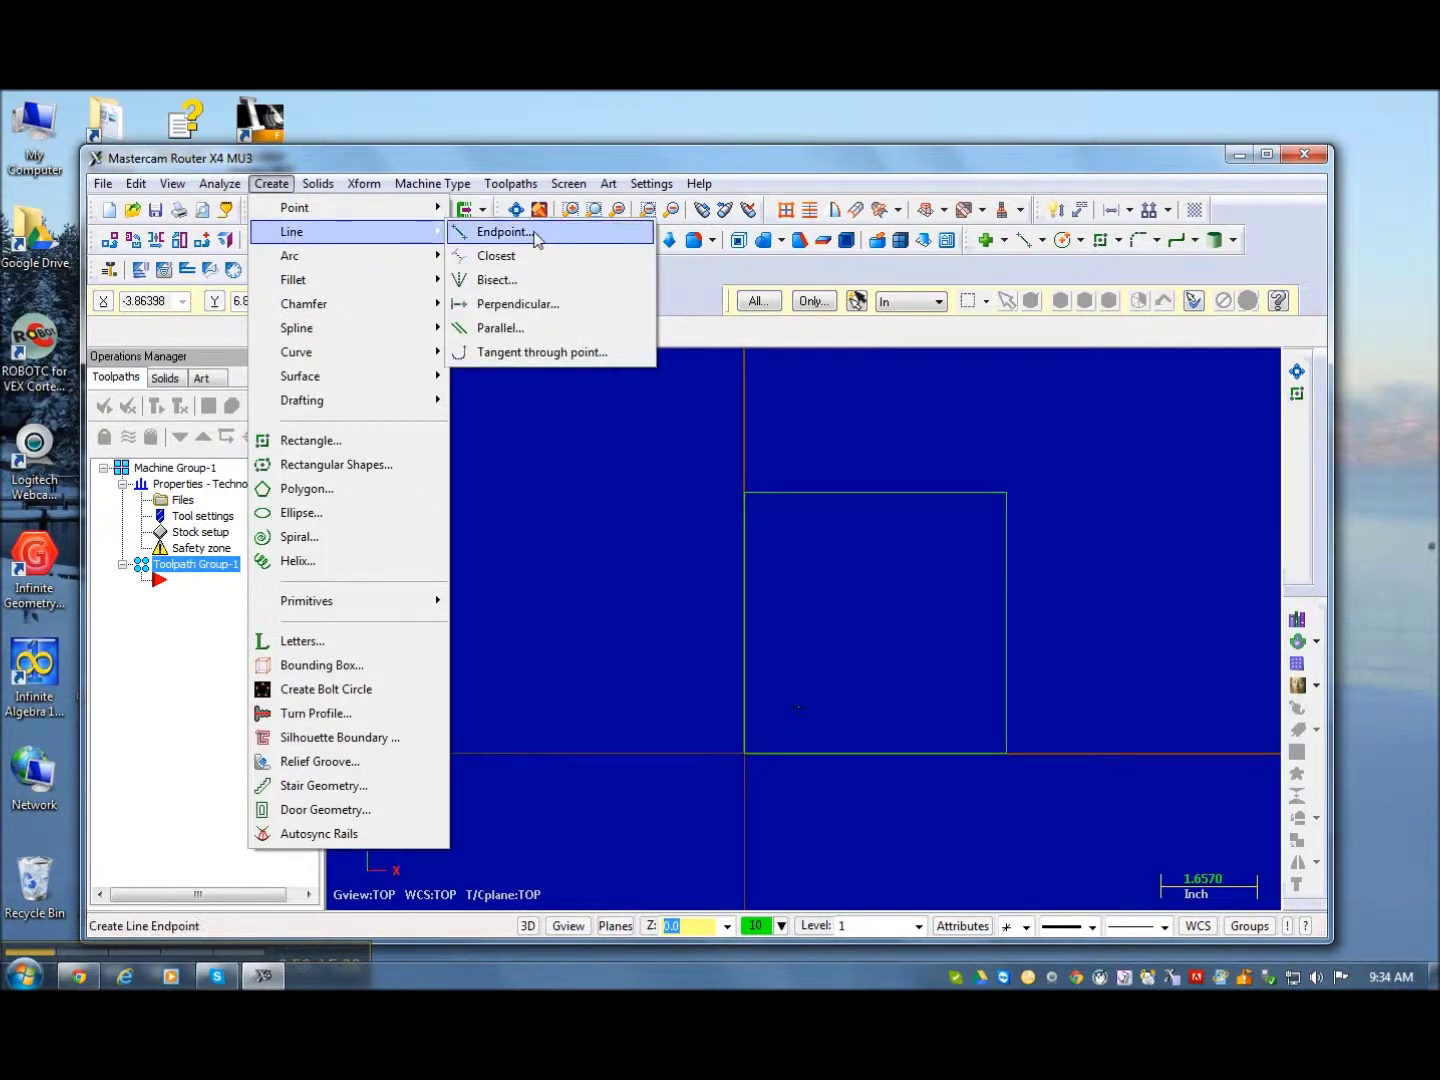
{"action": "left_click", "coordinate": [535, 237]}
{"action": "left_click", "coordinate": [745, 494]}
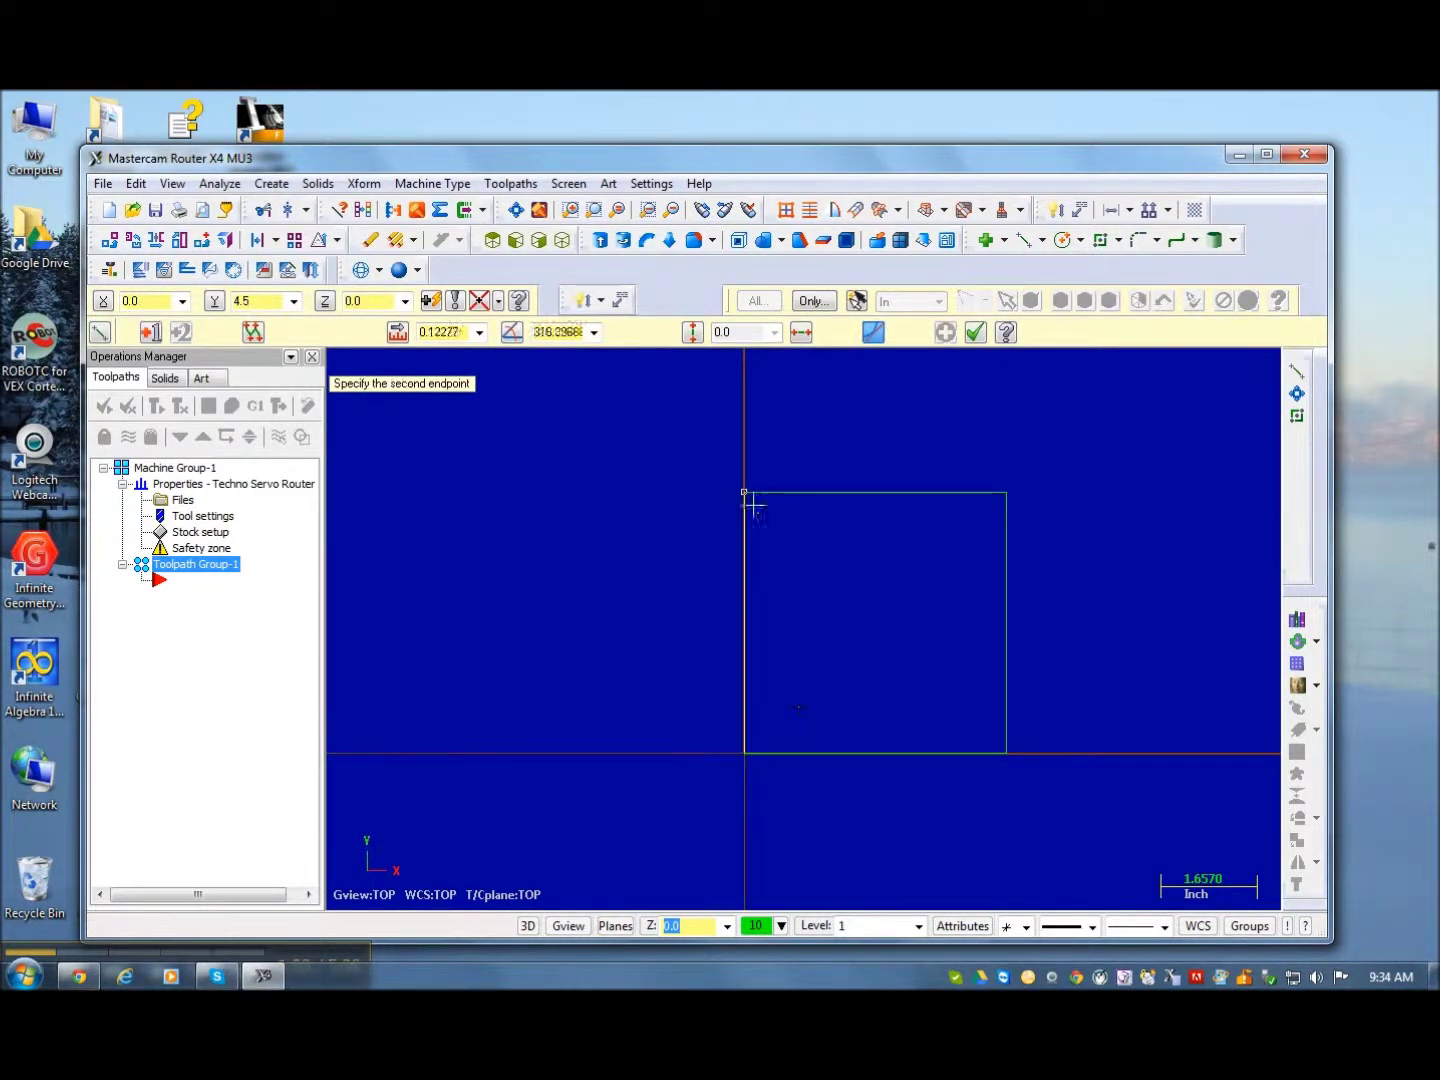
{"action": "left_click", "coordinate": [1005, 752]}
{"action": "left_click", "coordinate": [1009, 493]}
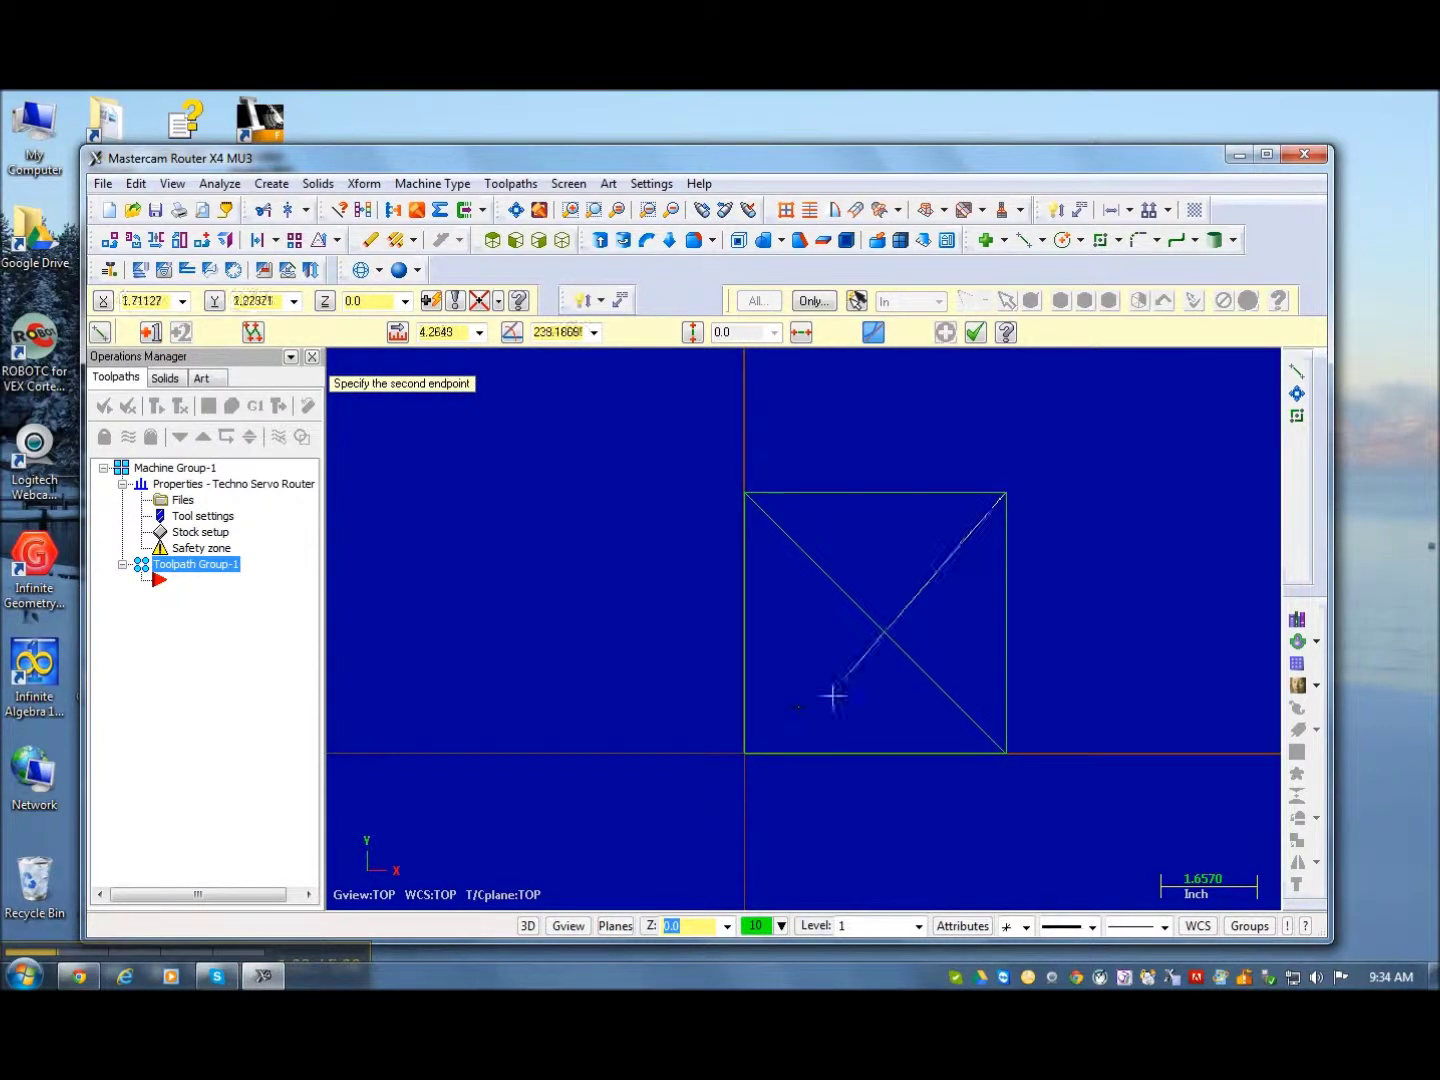
{"action": "left_click", "coordinate": [747, 754]}
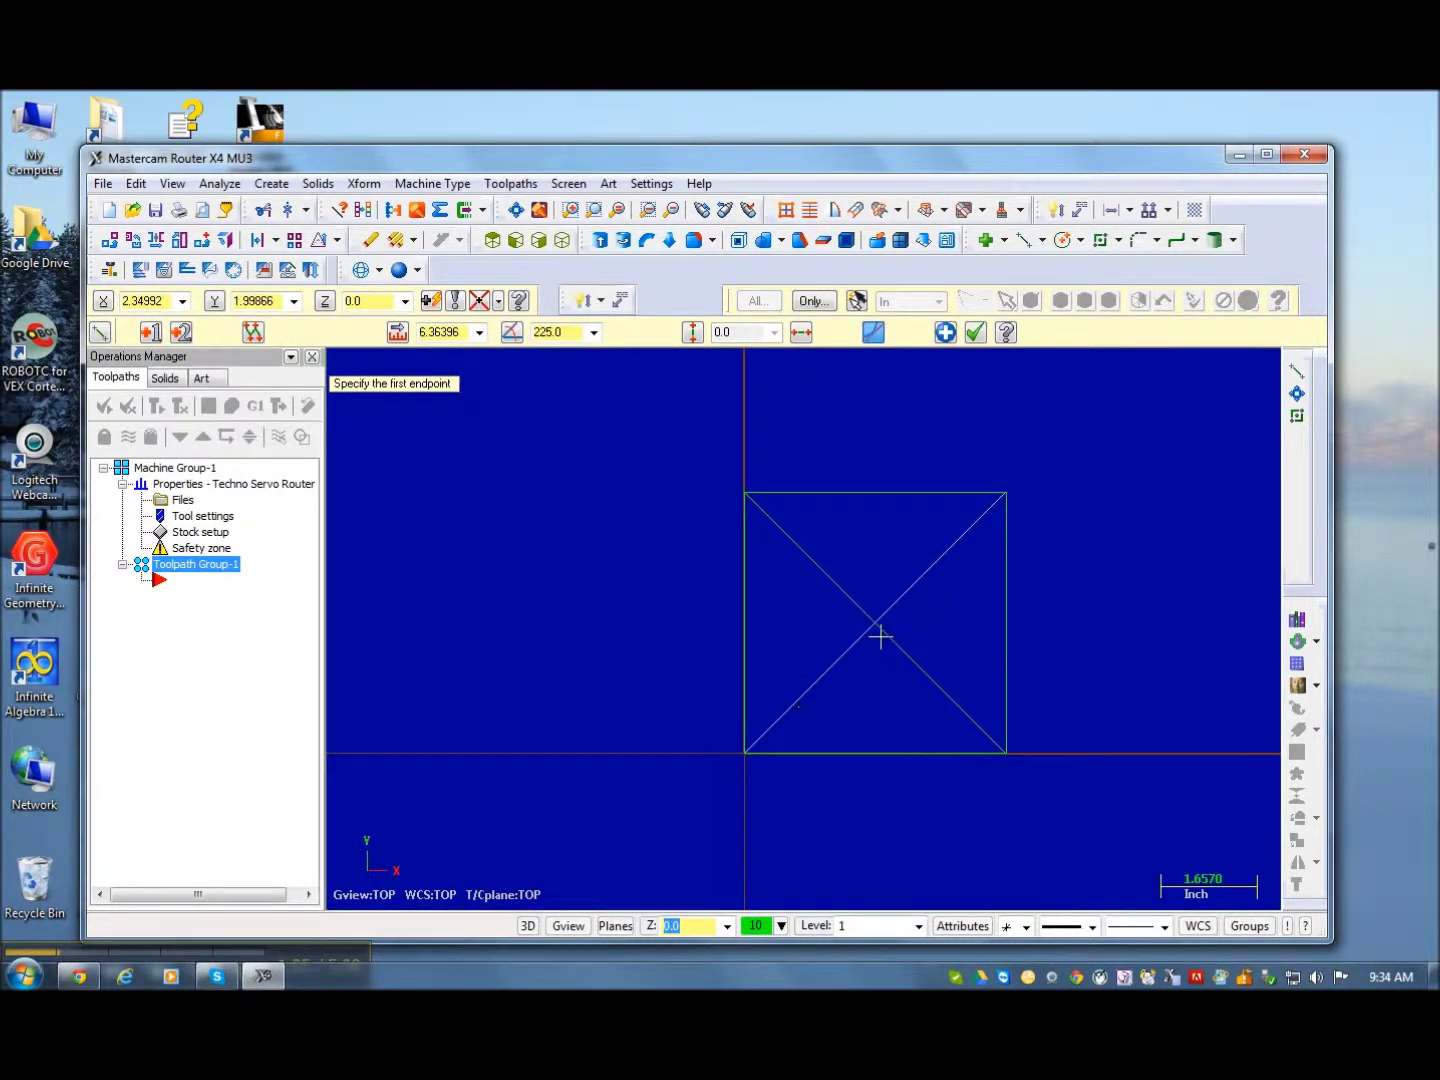
{"action": "left_click", "coordinate": [977, 336]}
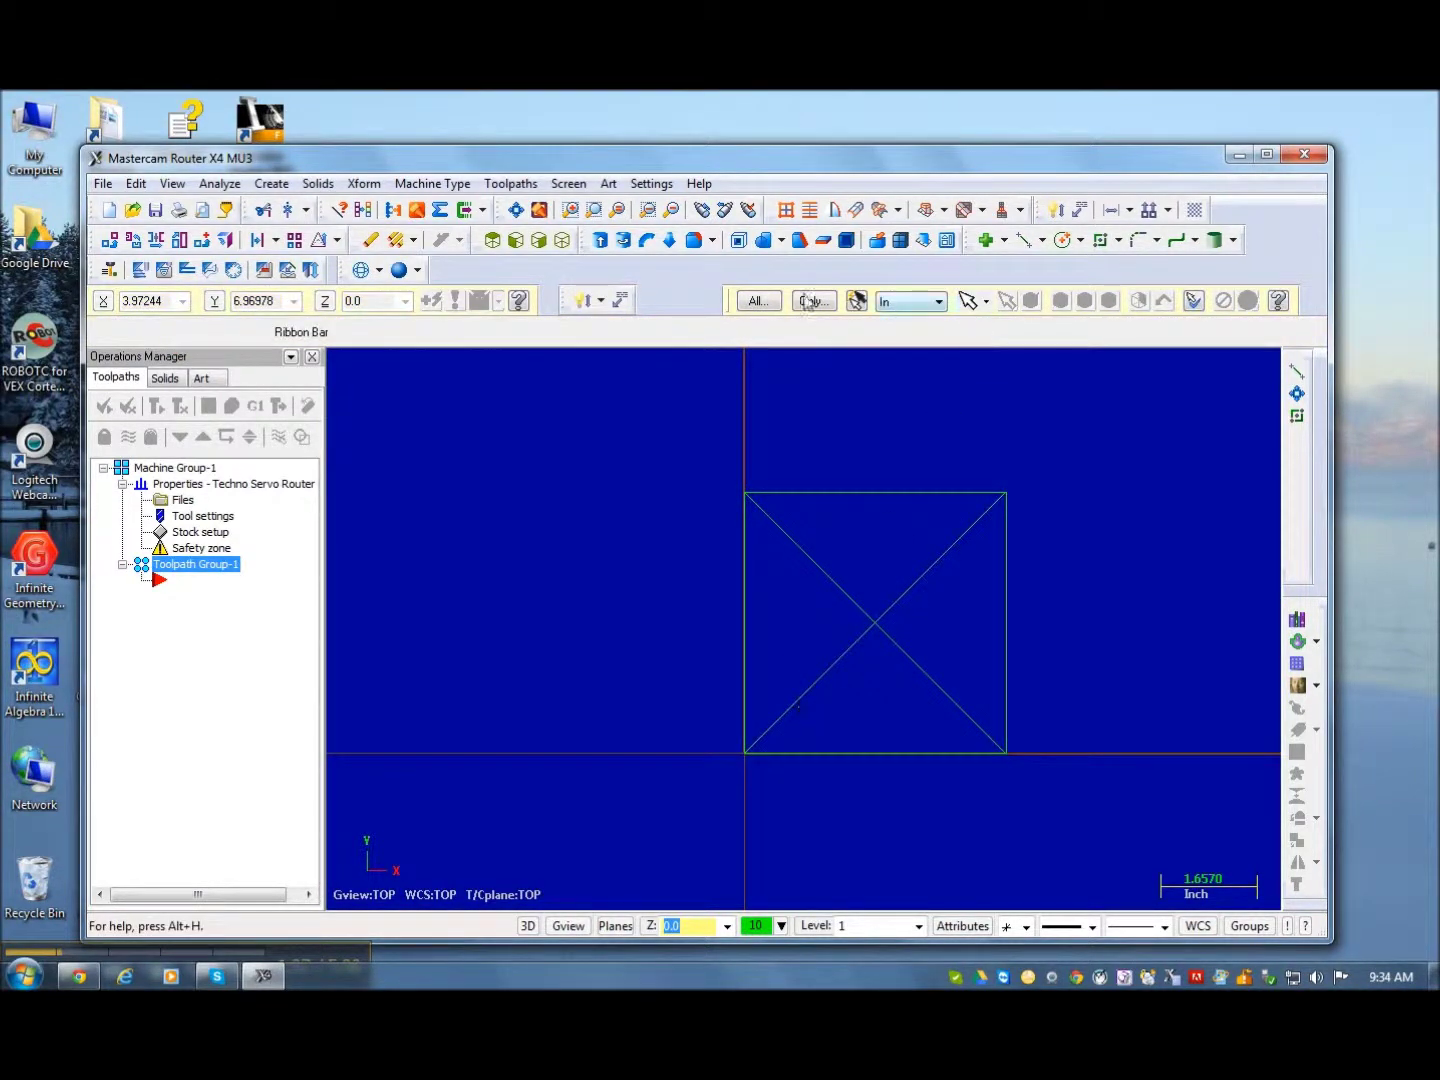
- Draw a circle centred where the two diagonals cross
{"action": "left_click", "coordinate": [271, 183]}
{"action": "mouse_move", "coordinate": [291, 257]}
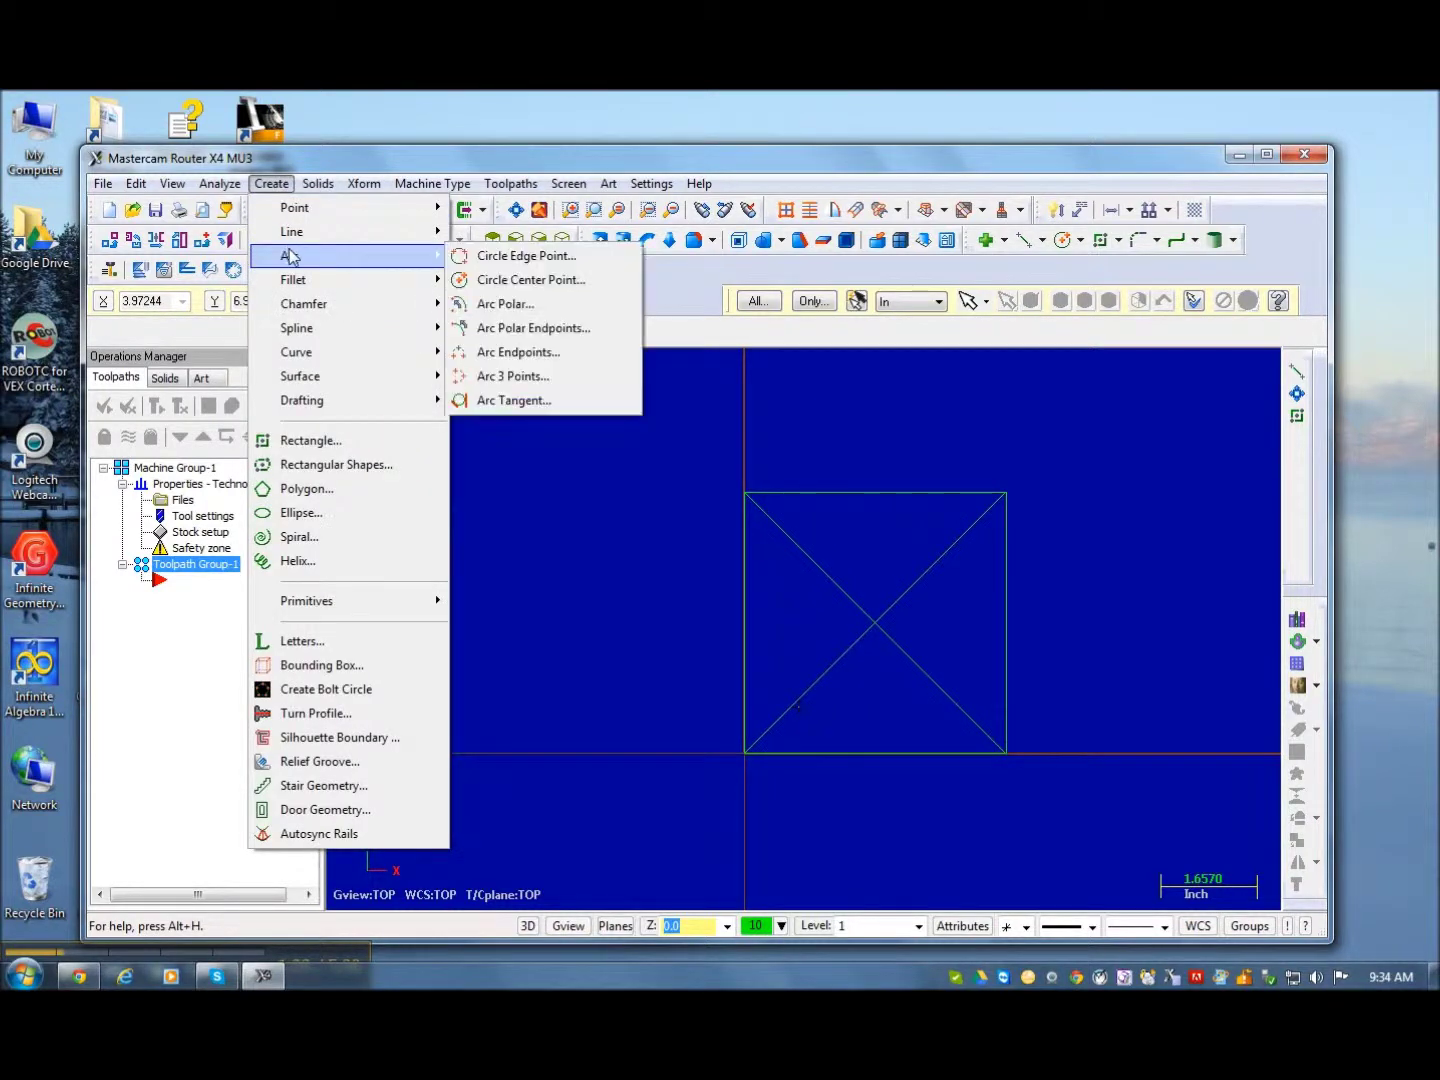
{"action": "left_click", "coordinate": [516, 280]}
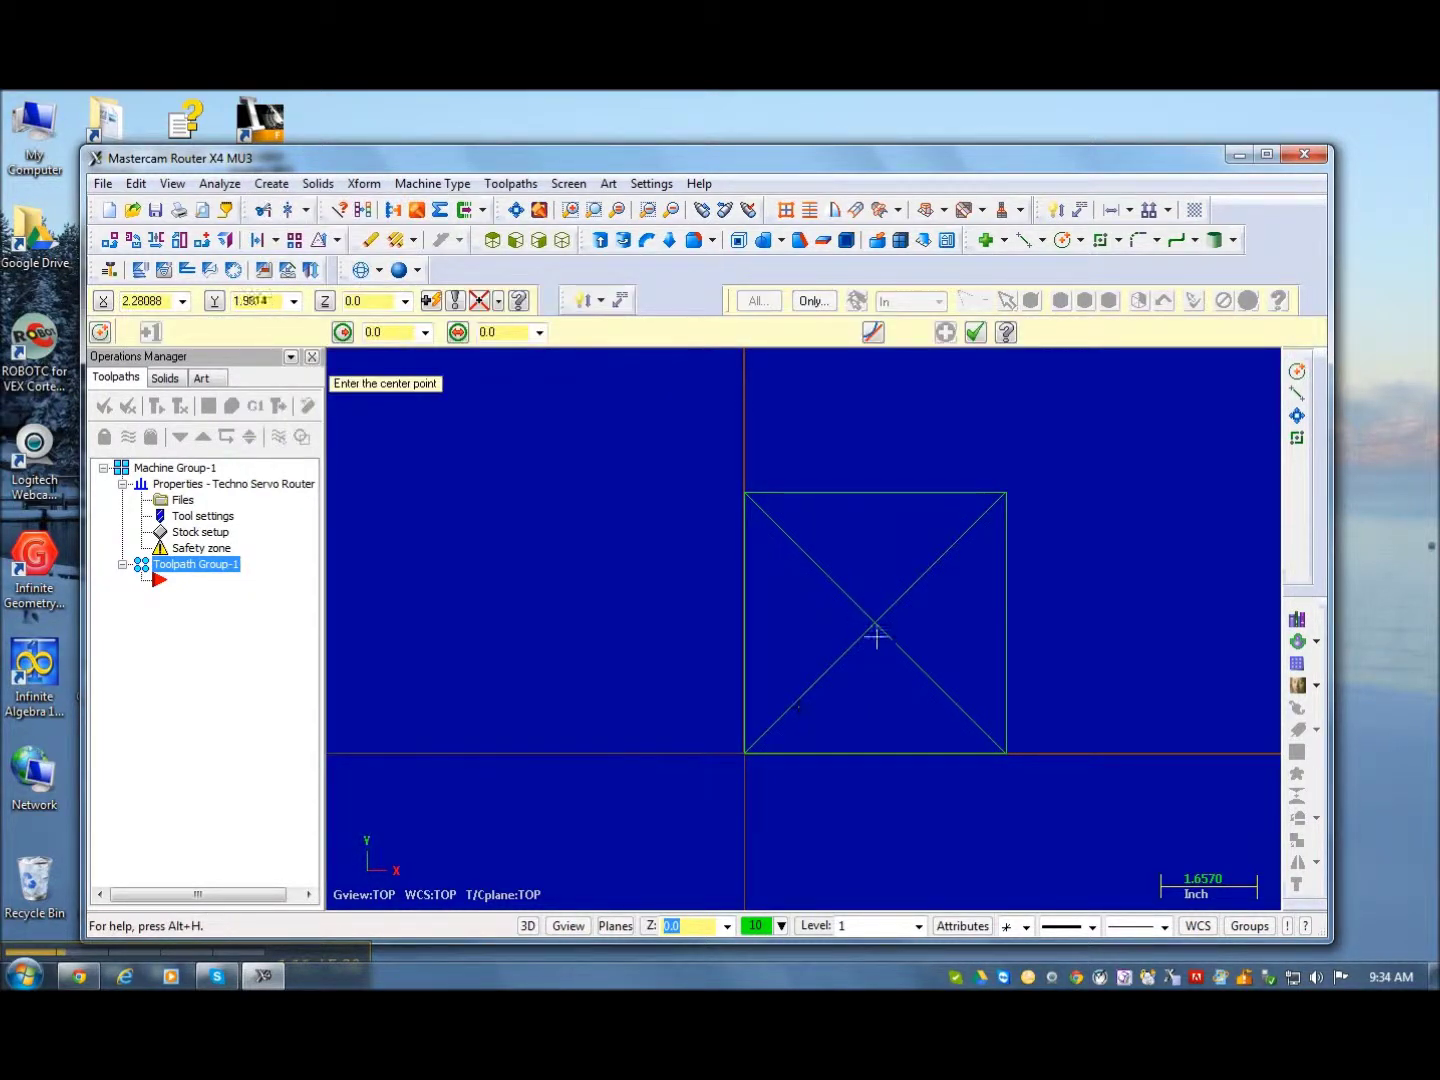
{"action": "left_click", "coordinate": [876, 635]}
{"action": "left_click", "coordinate": [815, 588]}
{"action": "key", "text": "Escape"}
{"action": "scroll", "coordinate": [624, 485], "scroll_direction": "down", "scroll_amount": 1}
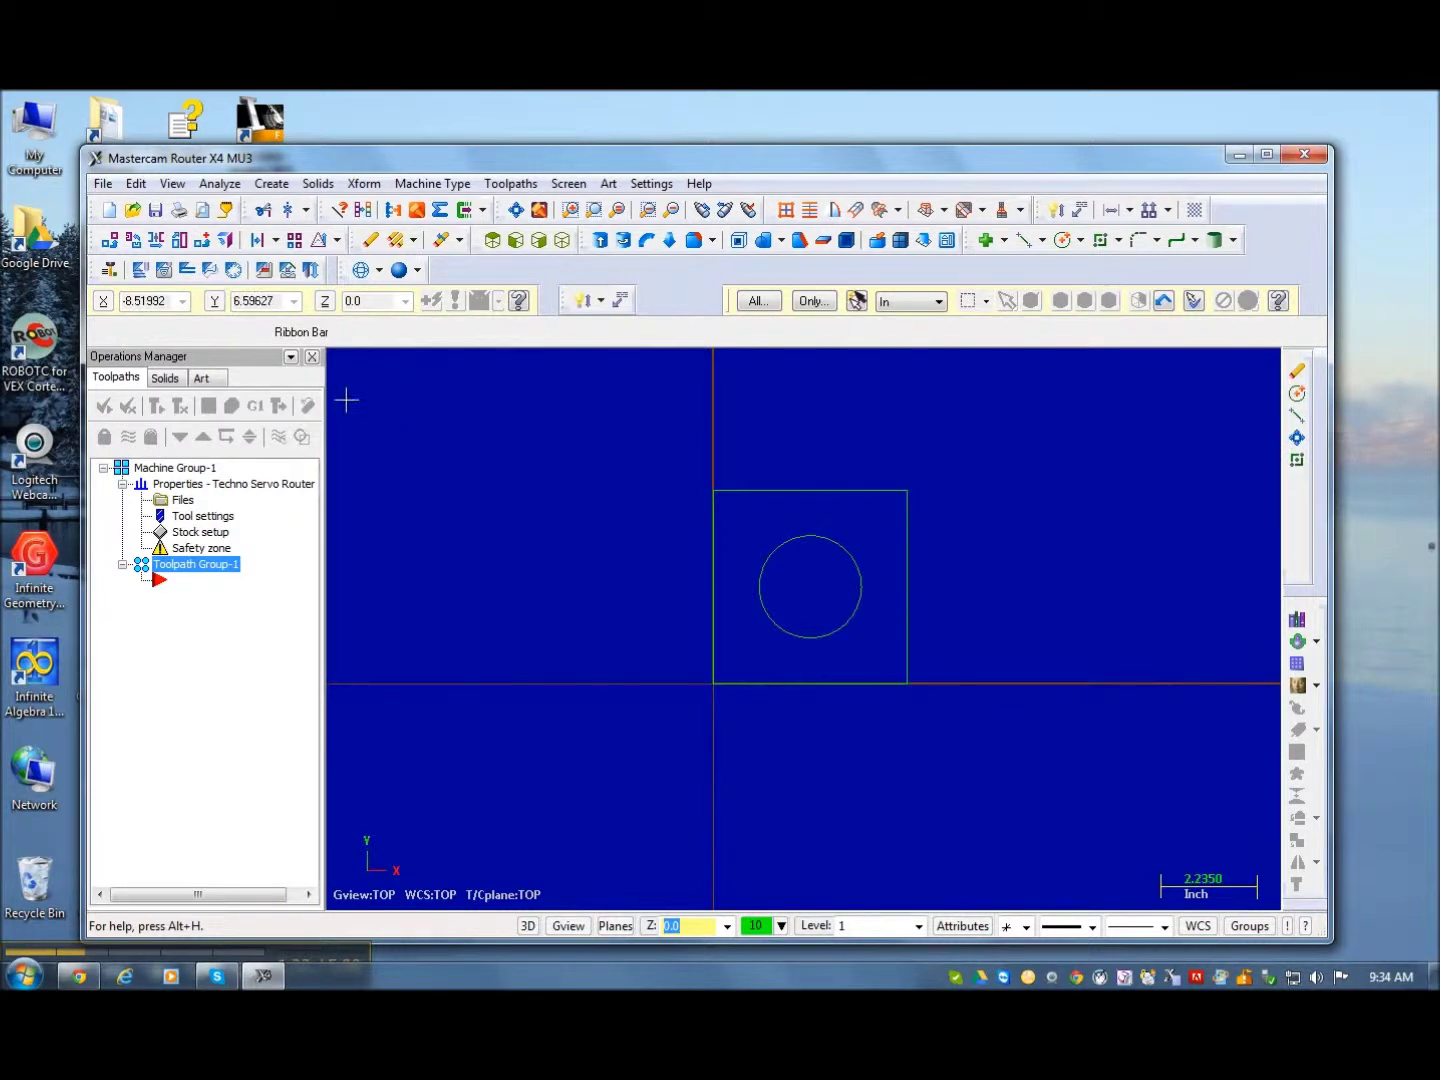
- Offset a copy of the square's right edge 0.5 inch to the right
{"action": "left_click", "coordinate": [365, 185]}
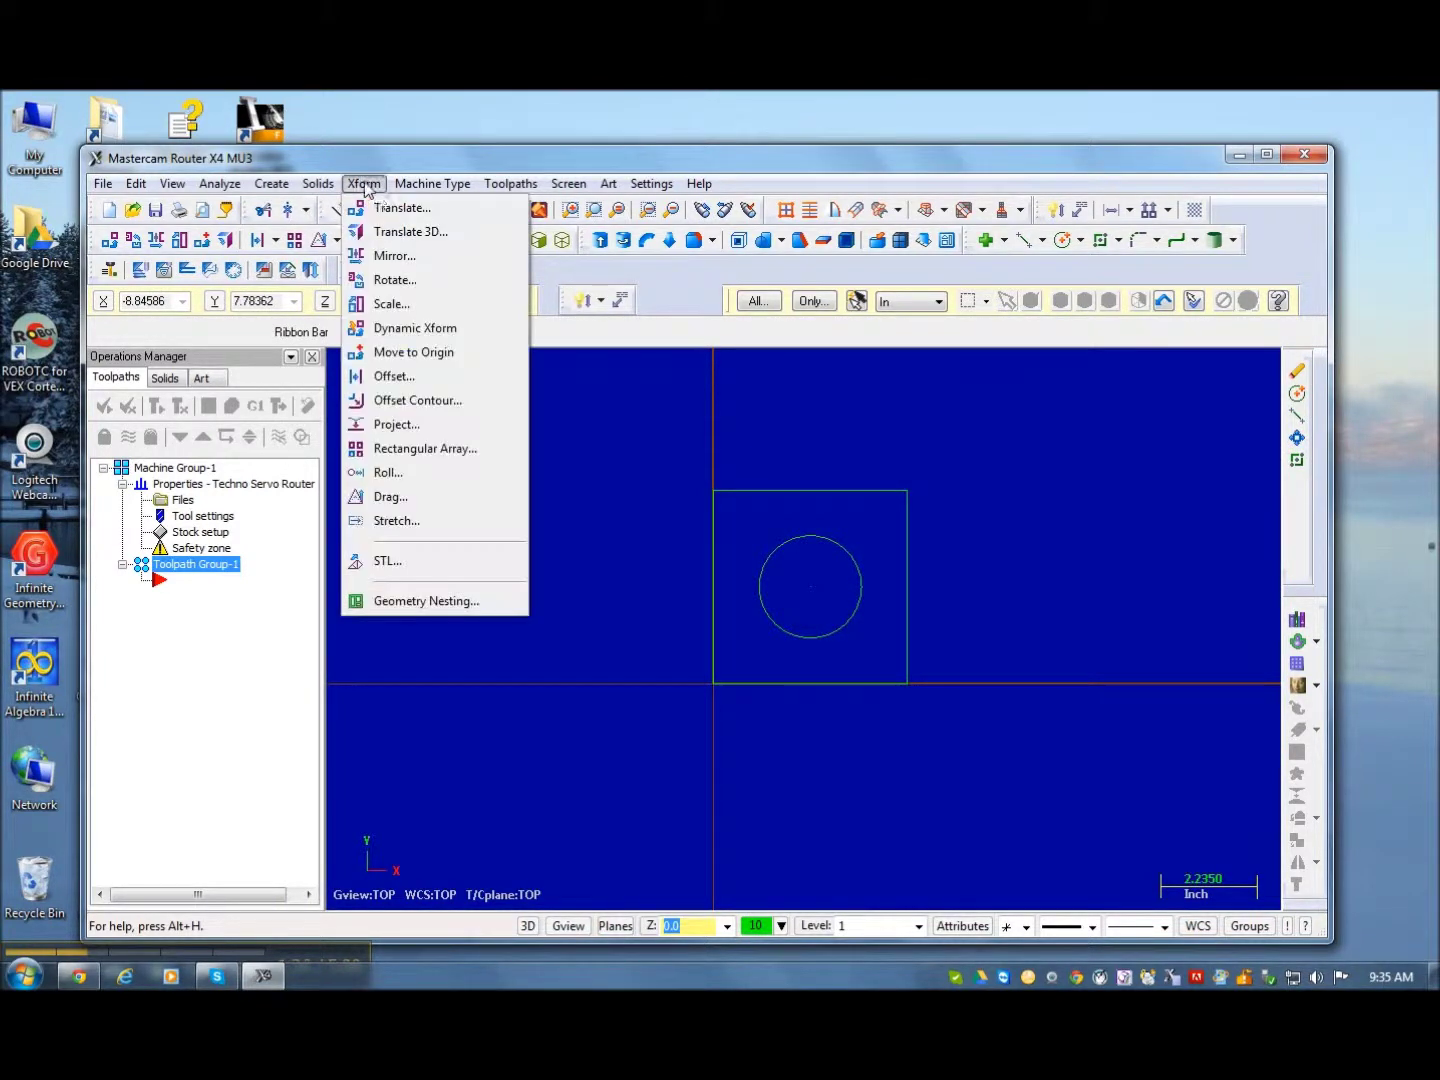
{"action": "left_click", "coordinate": [395, 376]}
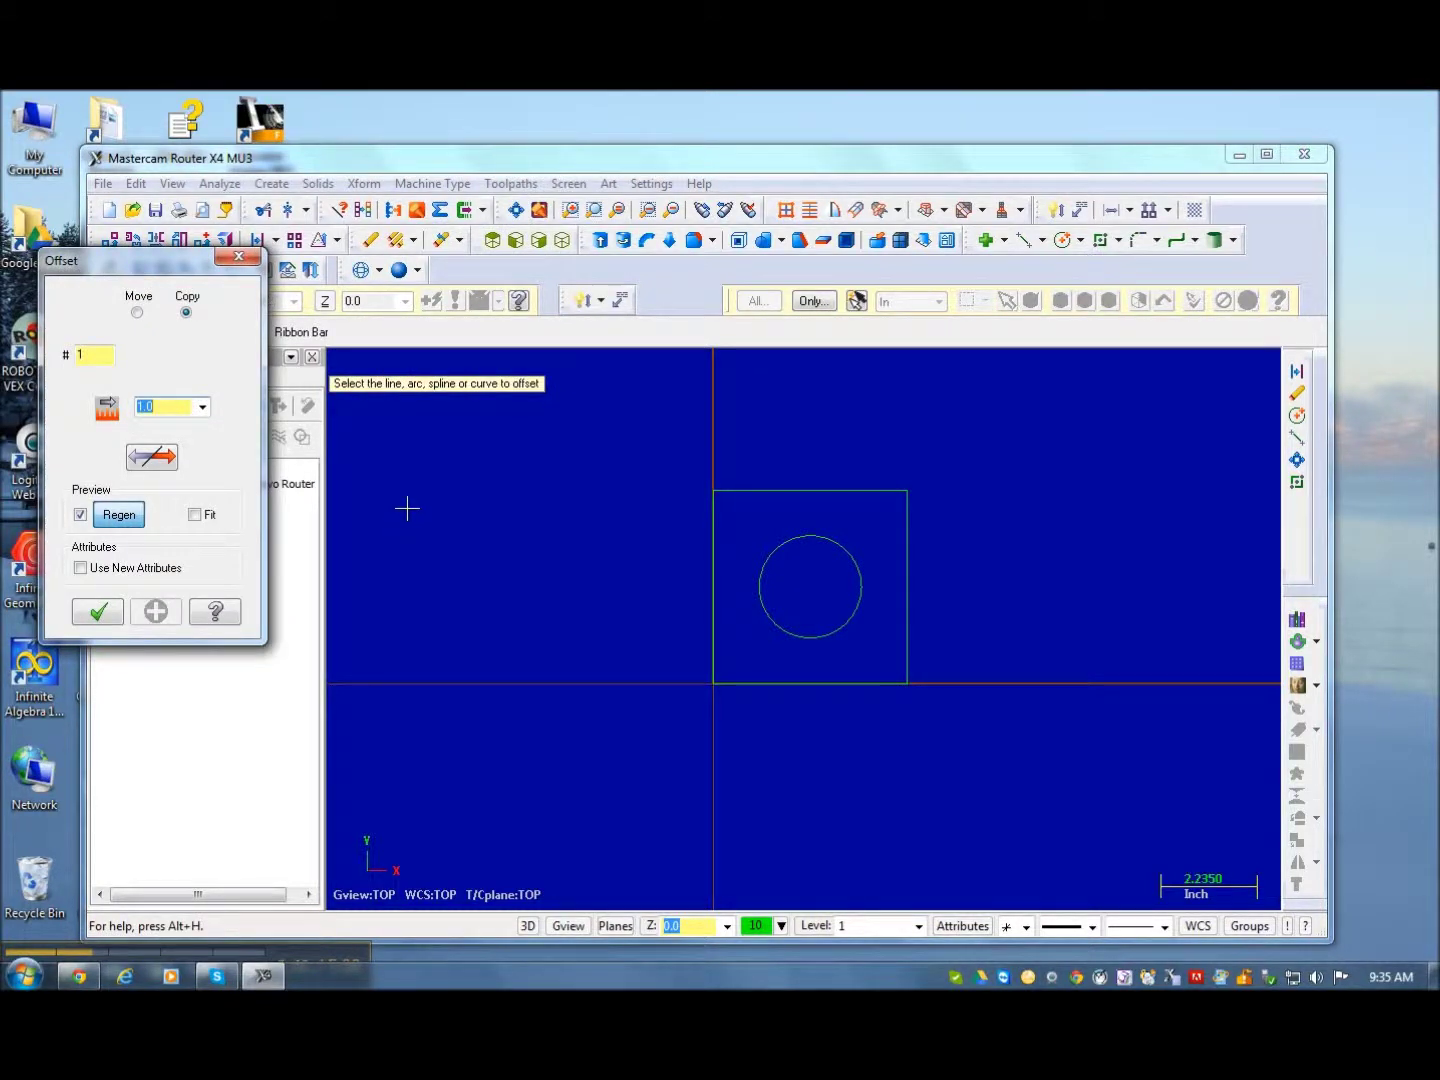
{"action": "left_click", "coordinate": [910, 602]}
{"action": "left_click", "coordinate": [948, 599]}
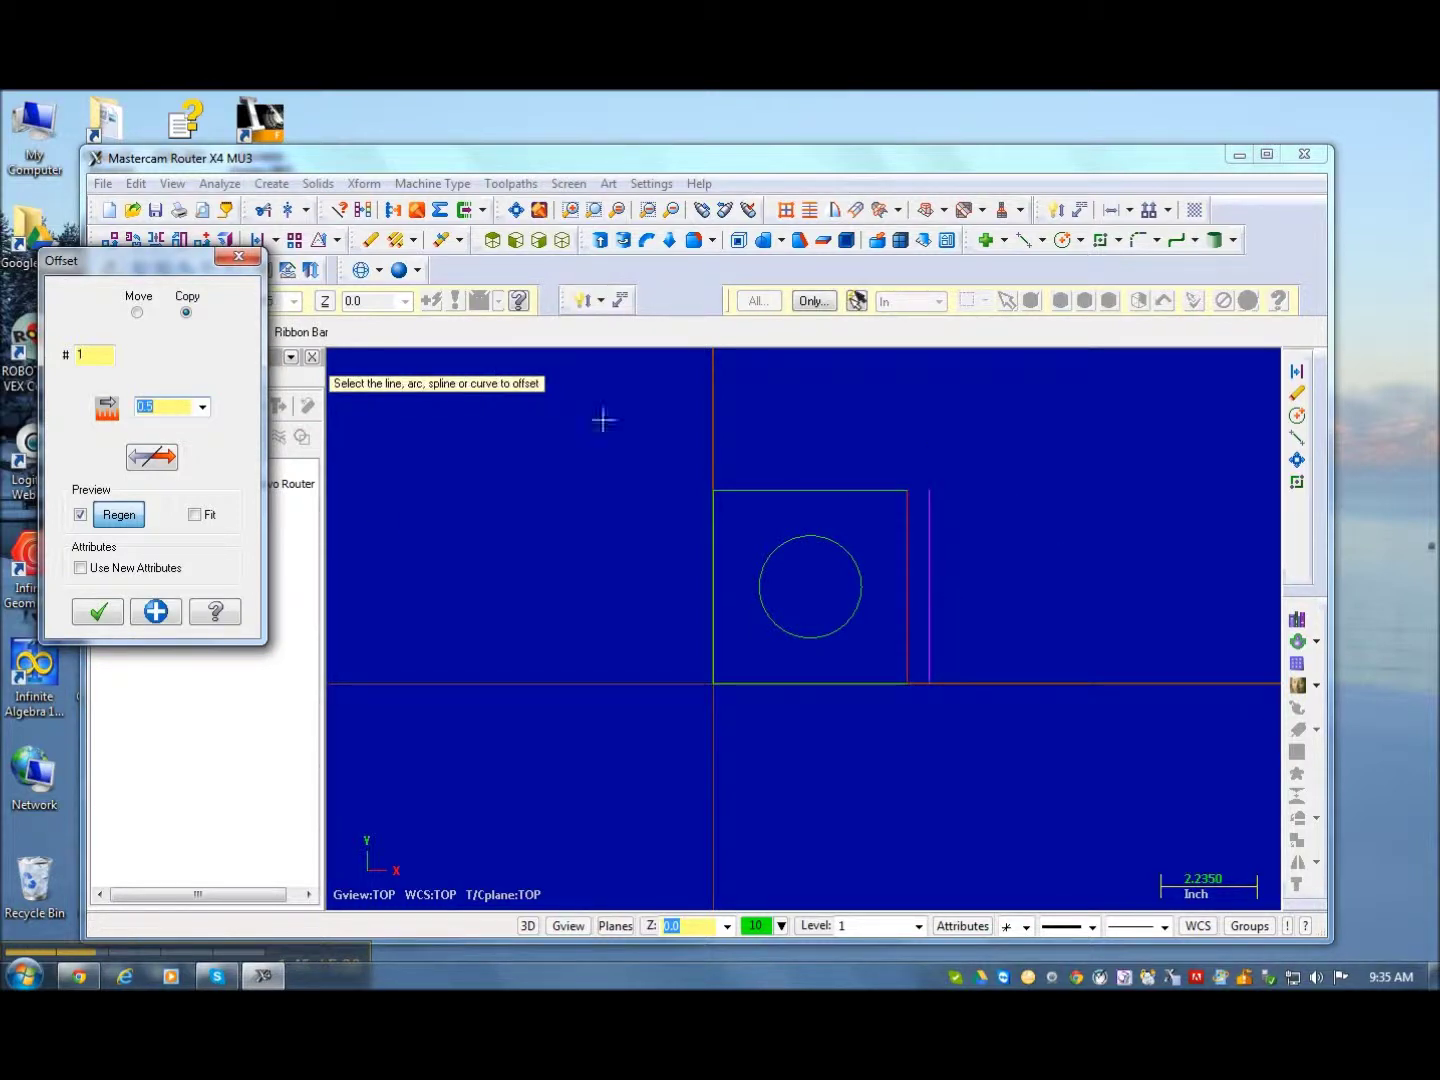
{"action": "left_click", "coordinate": [100, 613]}
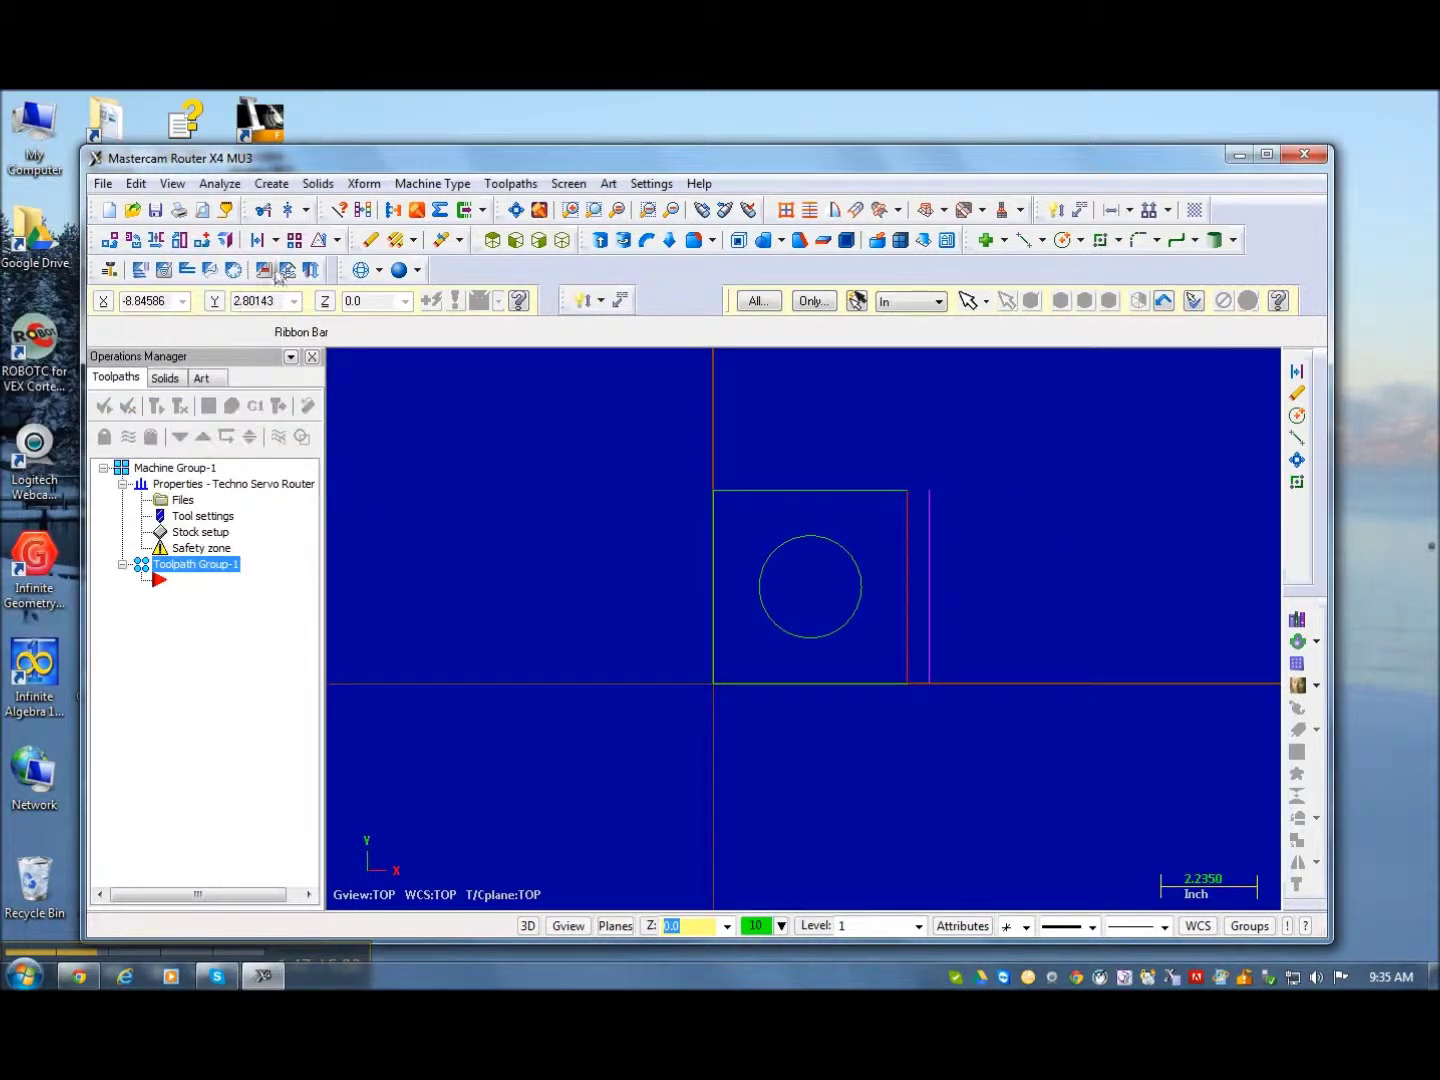
- Draw a 5 by 5 square anchored at the offset line's endpoint
{"action": "left_click", "coordinate": [271, 184]}
{"action": "left_click", "coordinate": [301, 442]}
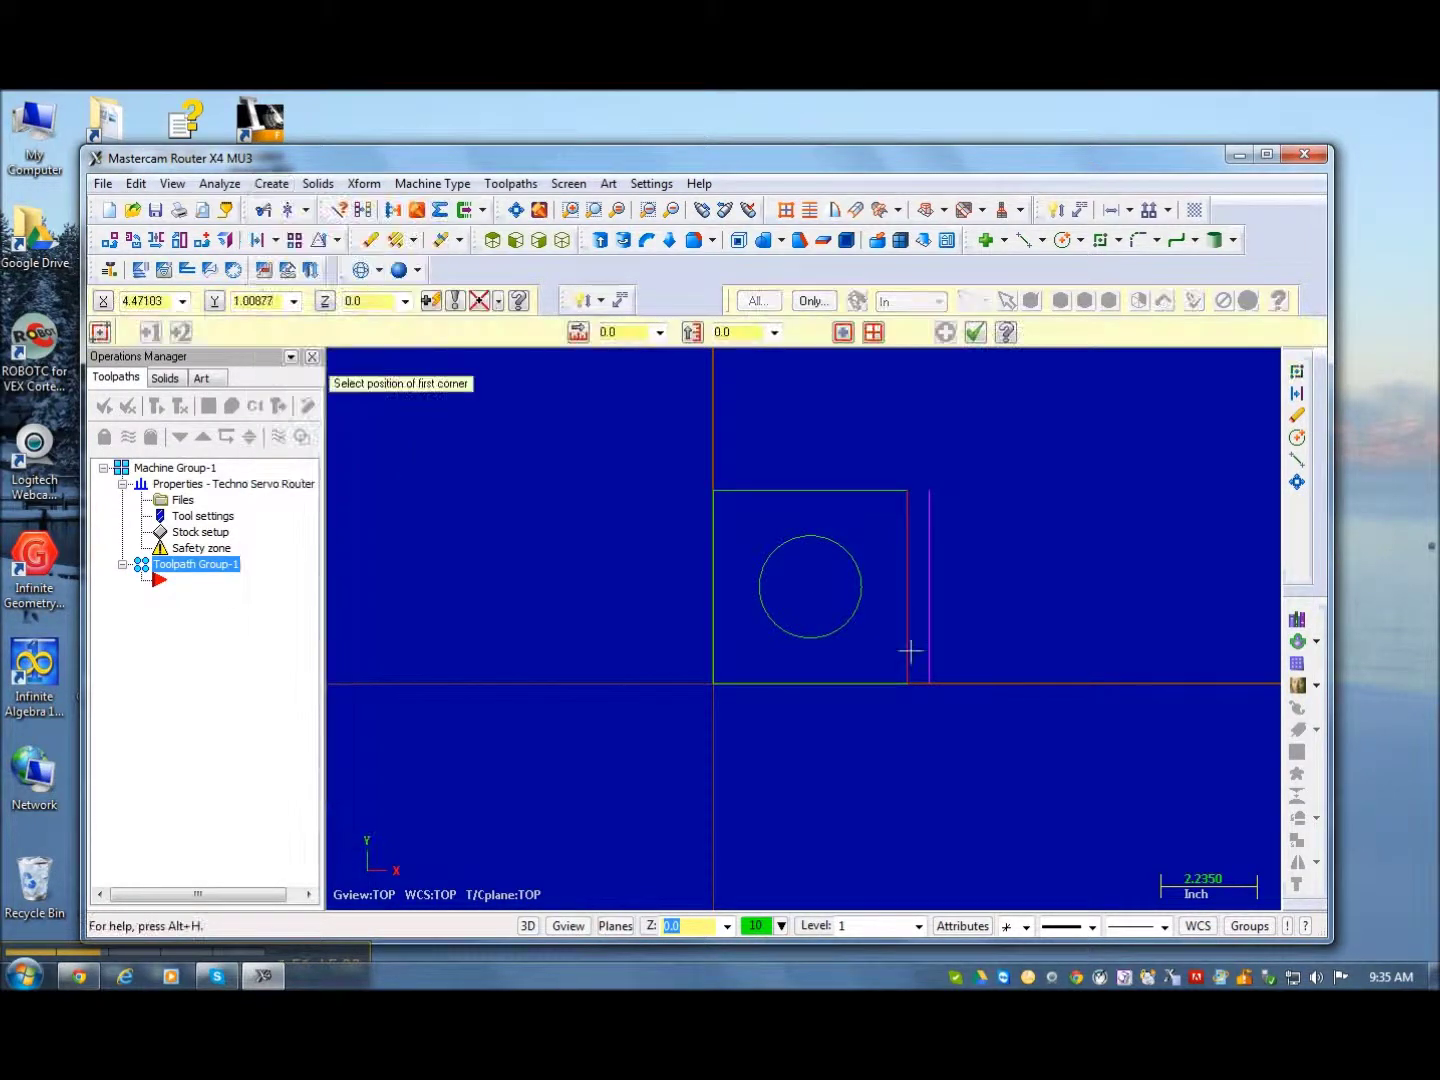
{"action": "left_click", "coordinate": [929, 686]}
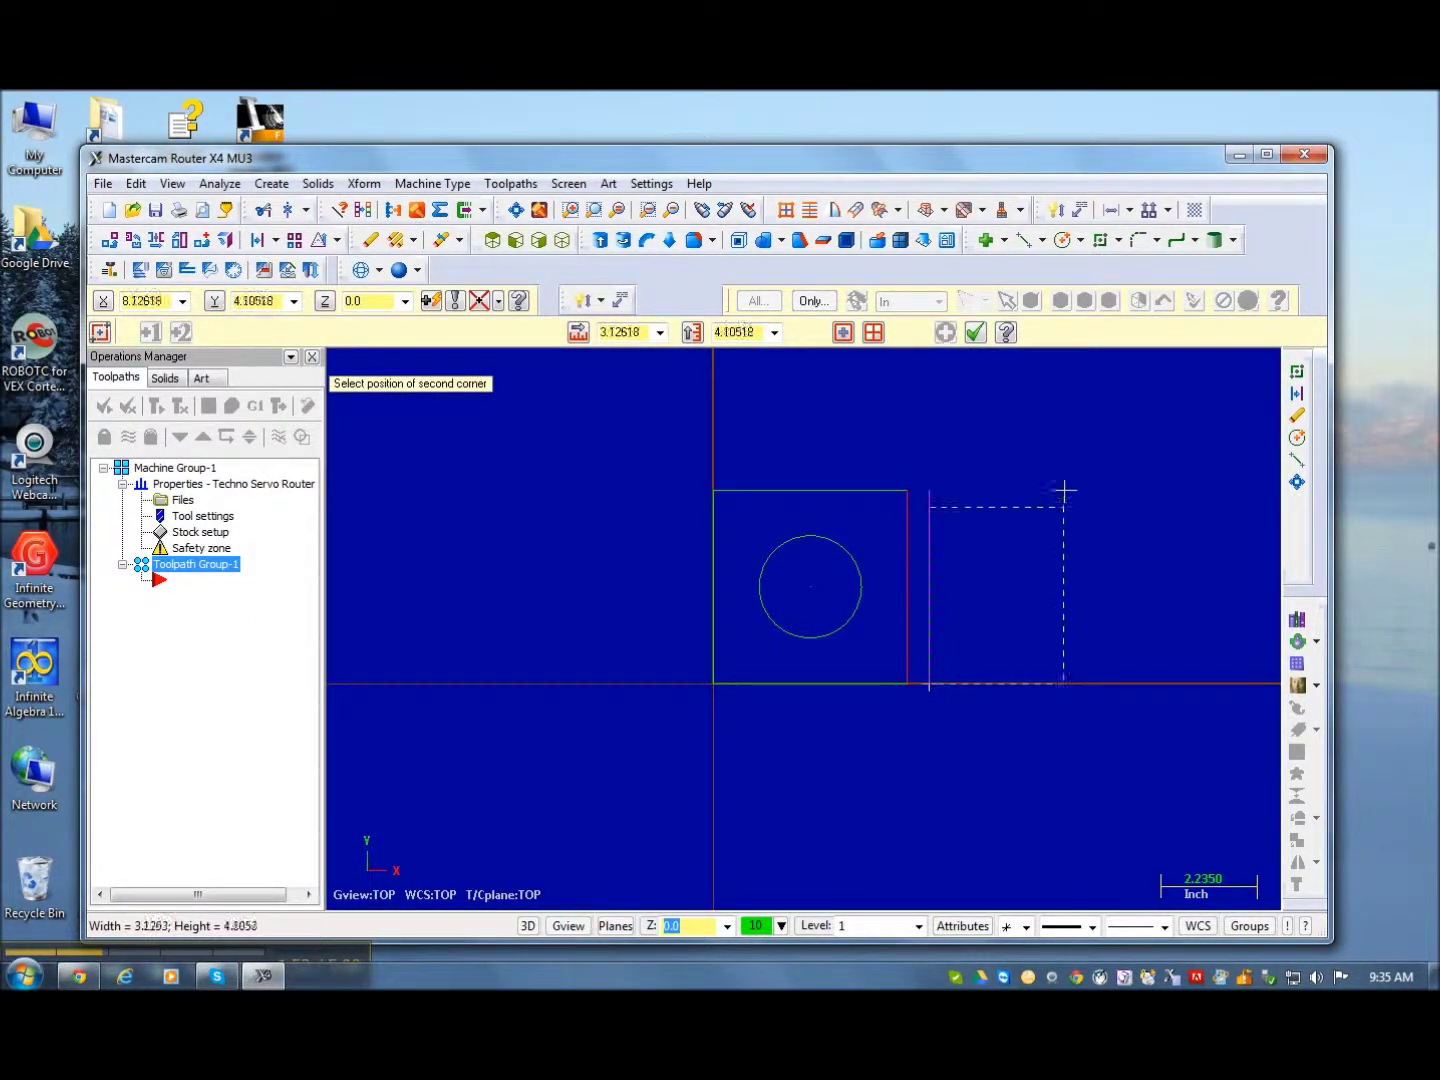
{"action": "left_click", "coordinate": [649, 331]}
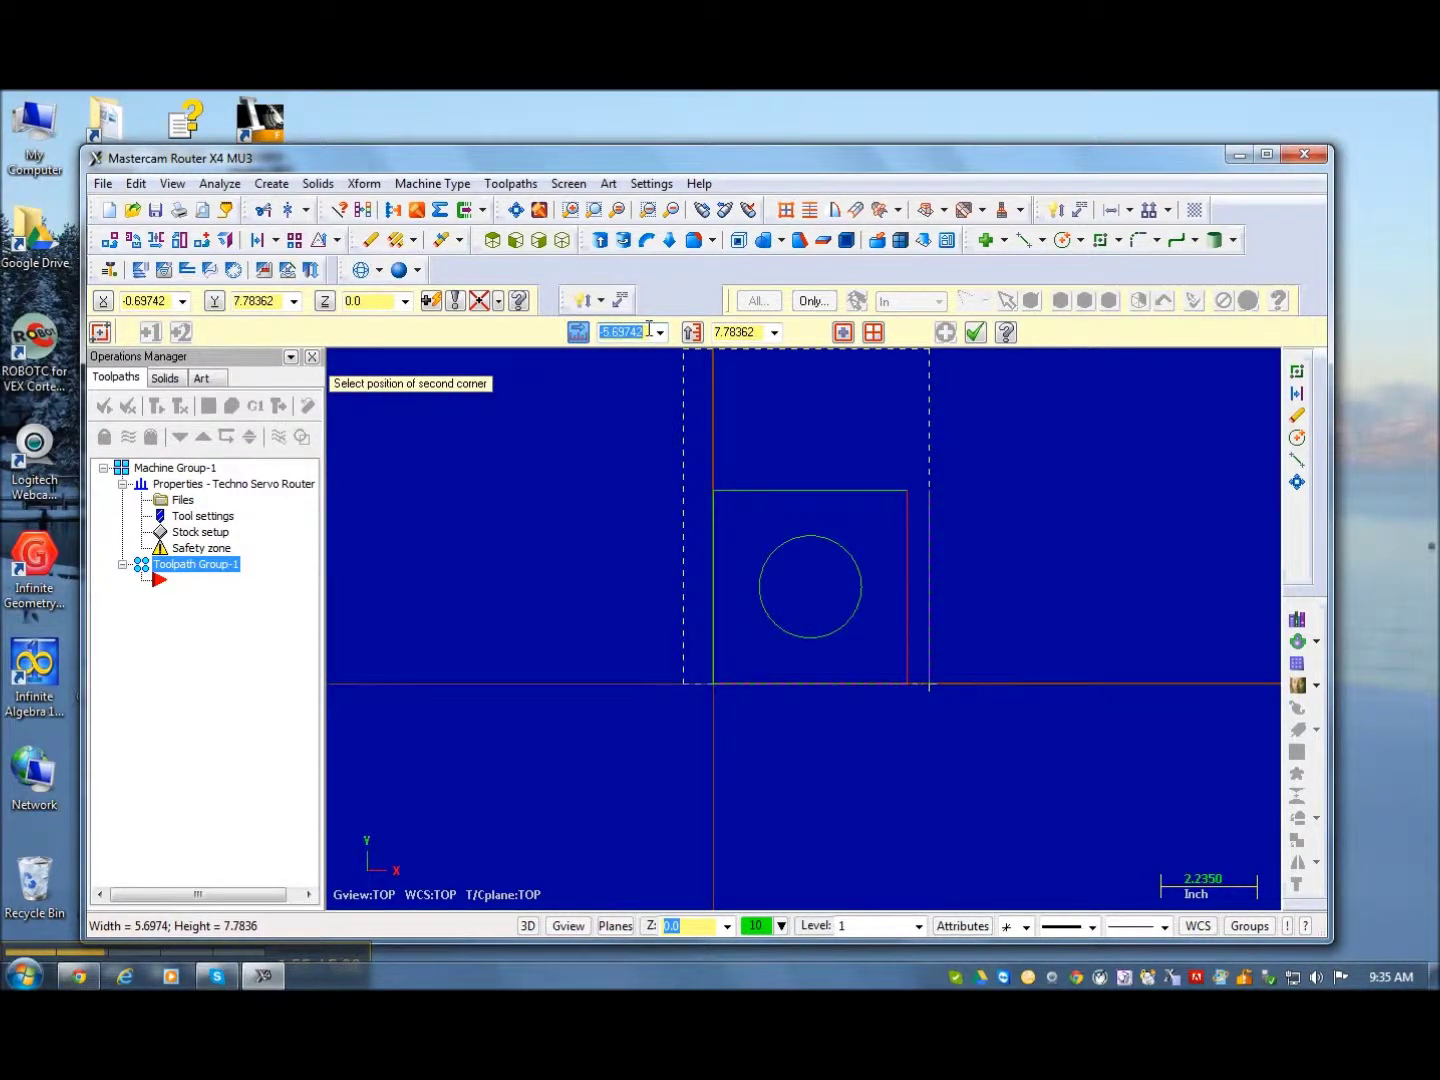
{"action": "type", "text": "5"}
{"action": "left_click", "coordinate": [754, 332]}
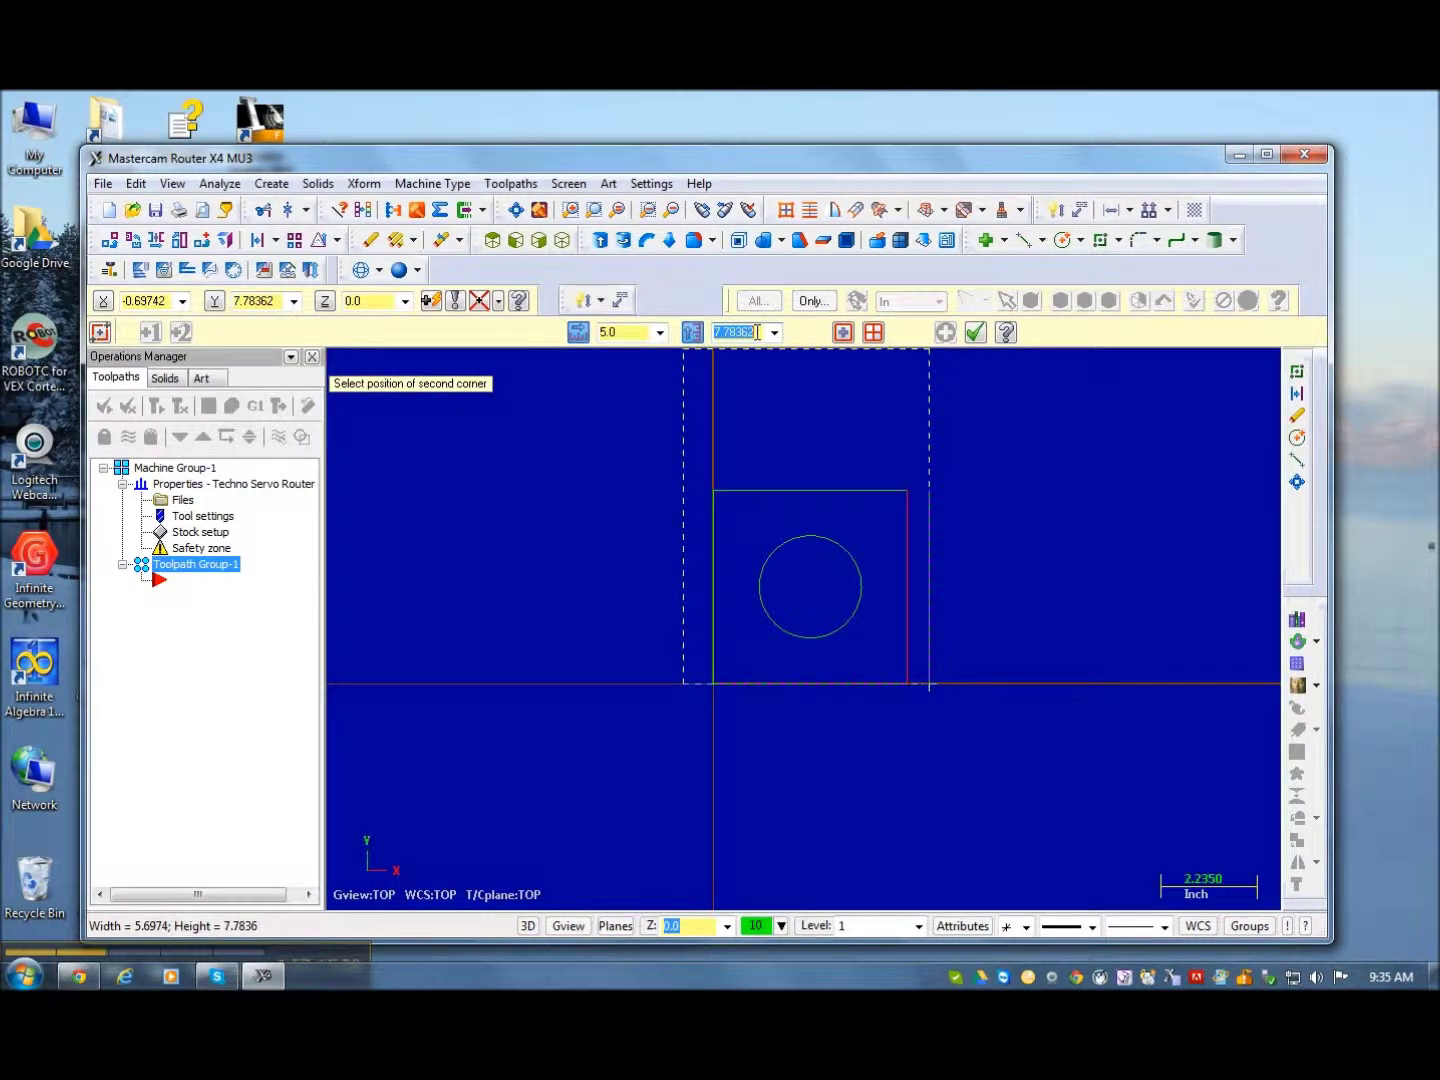
{"action": "type", "text": "5"}
{"action": "left_click", "coordinate": [1035, 418]}
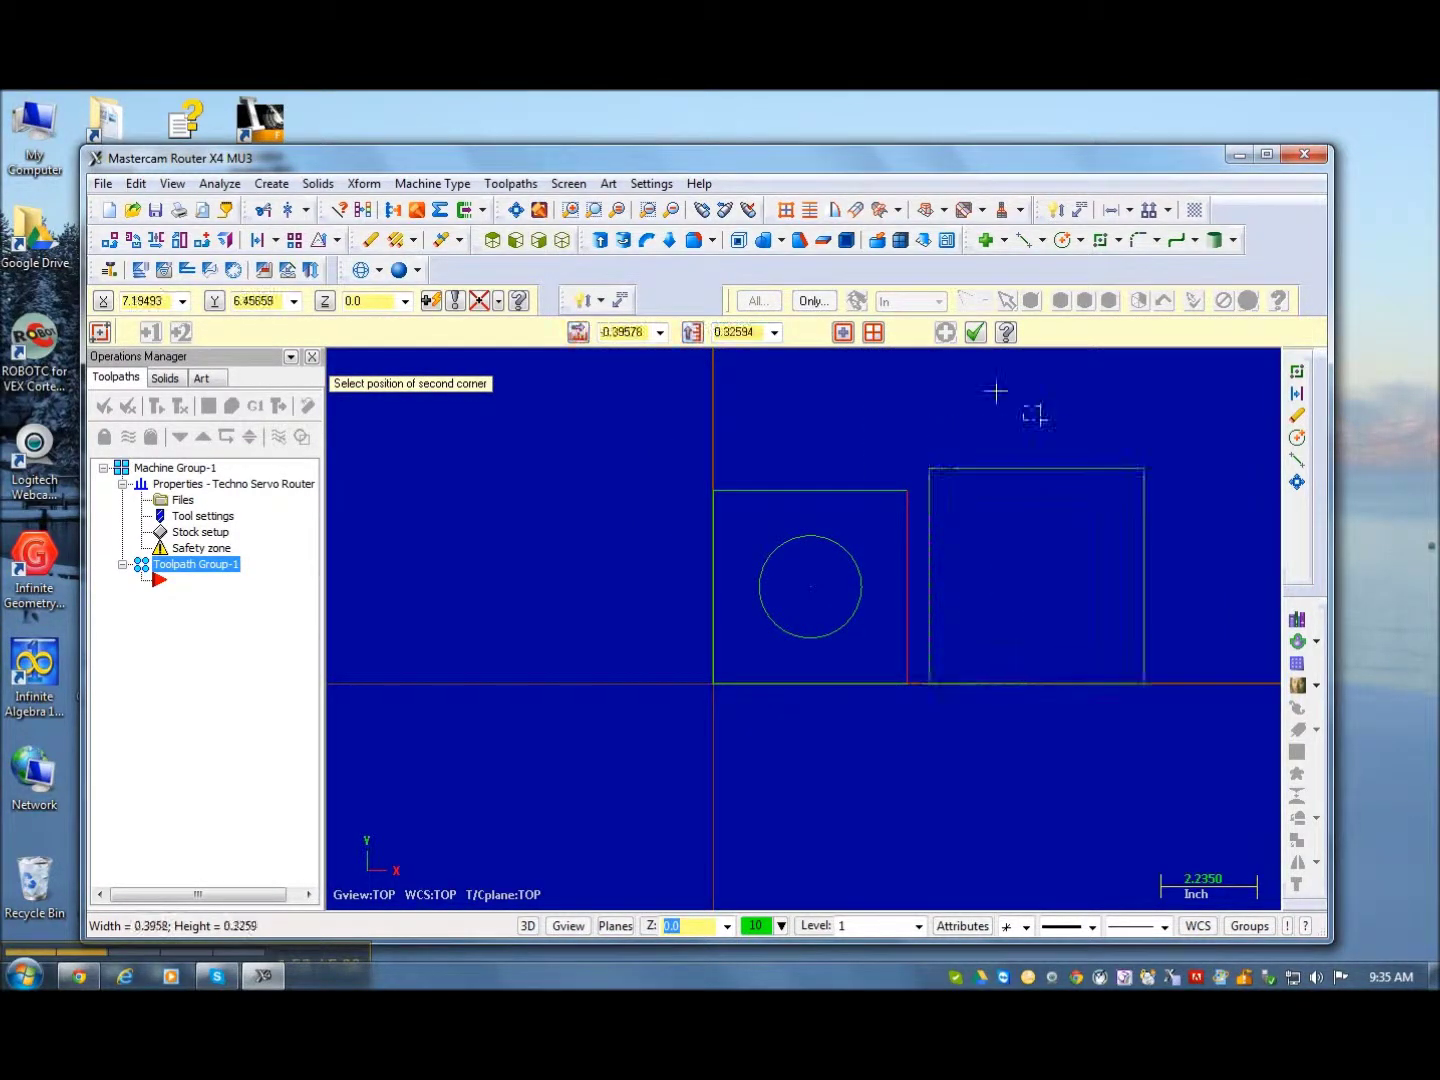
{"action": "left_click", "coordinate": [976, 335]}
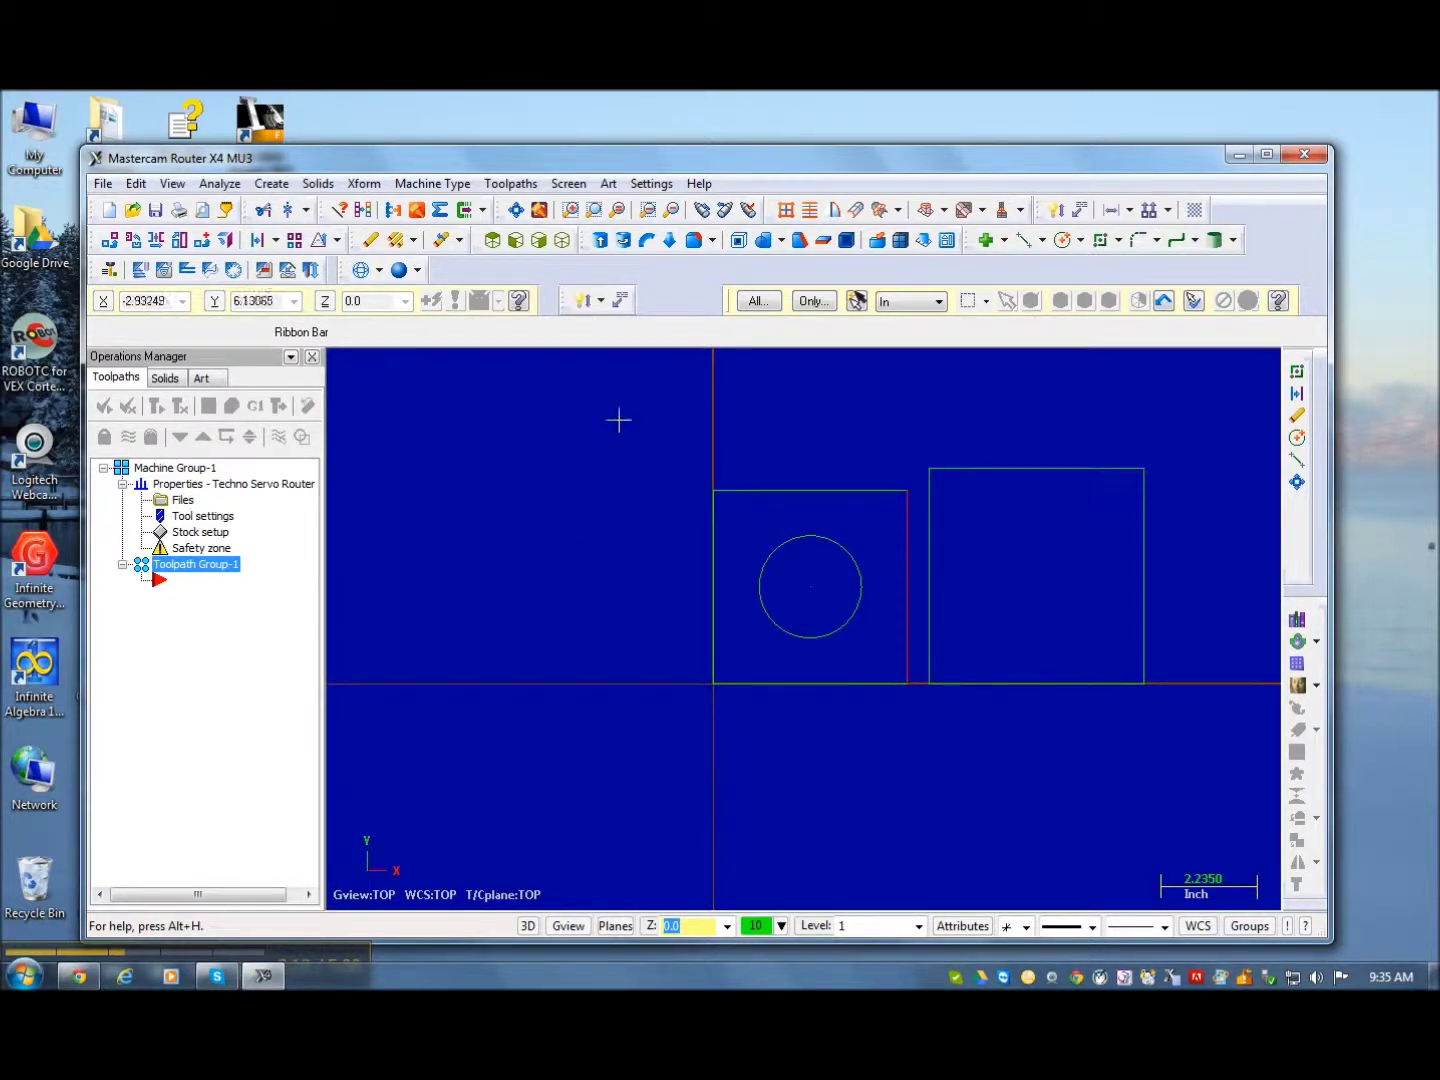
- Offset a copy of the square's top line 0.5 inch above it
{"action": "left_click", "coordinate": [364, 183]}
{"action": "left_click", "coordinate": [393, 377]}
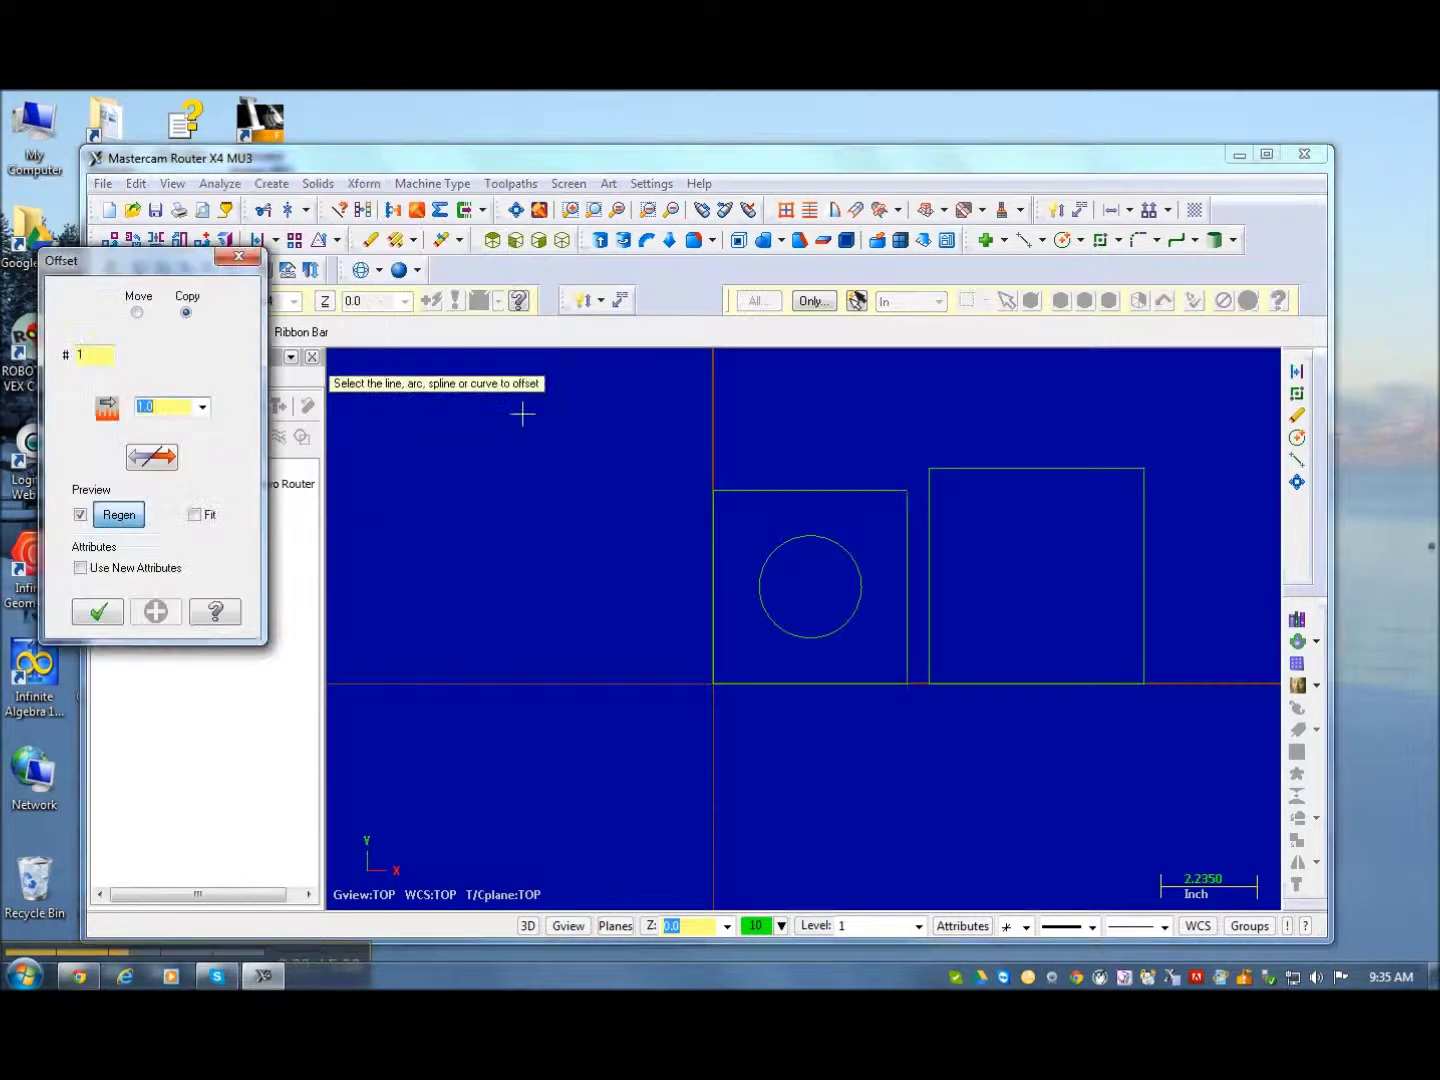
{"action": "left_click", "coordinate": [203, 406]}
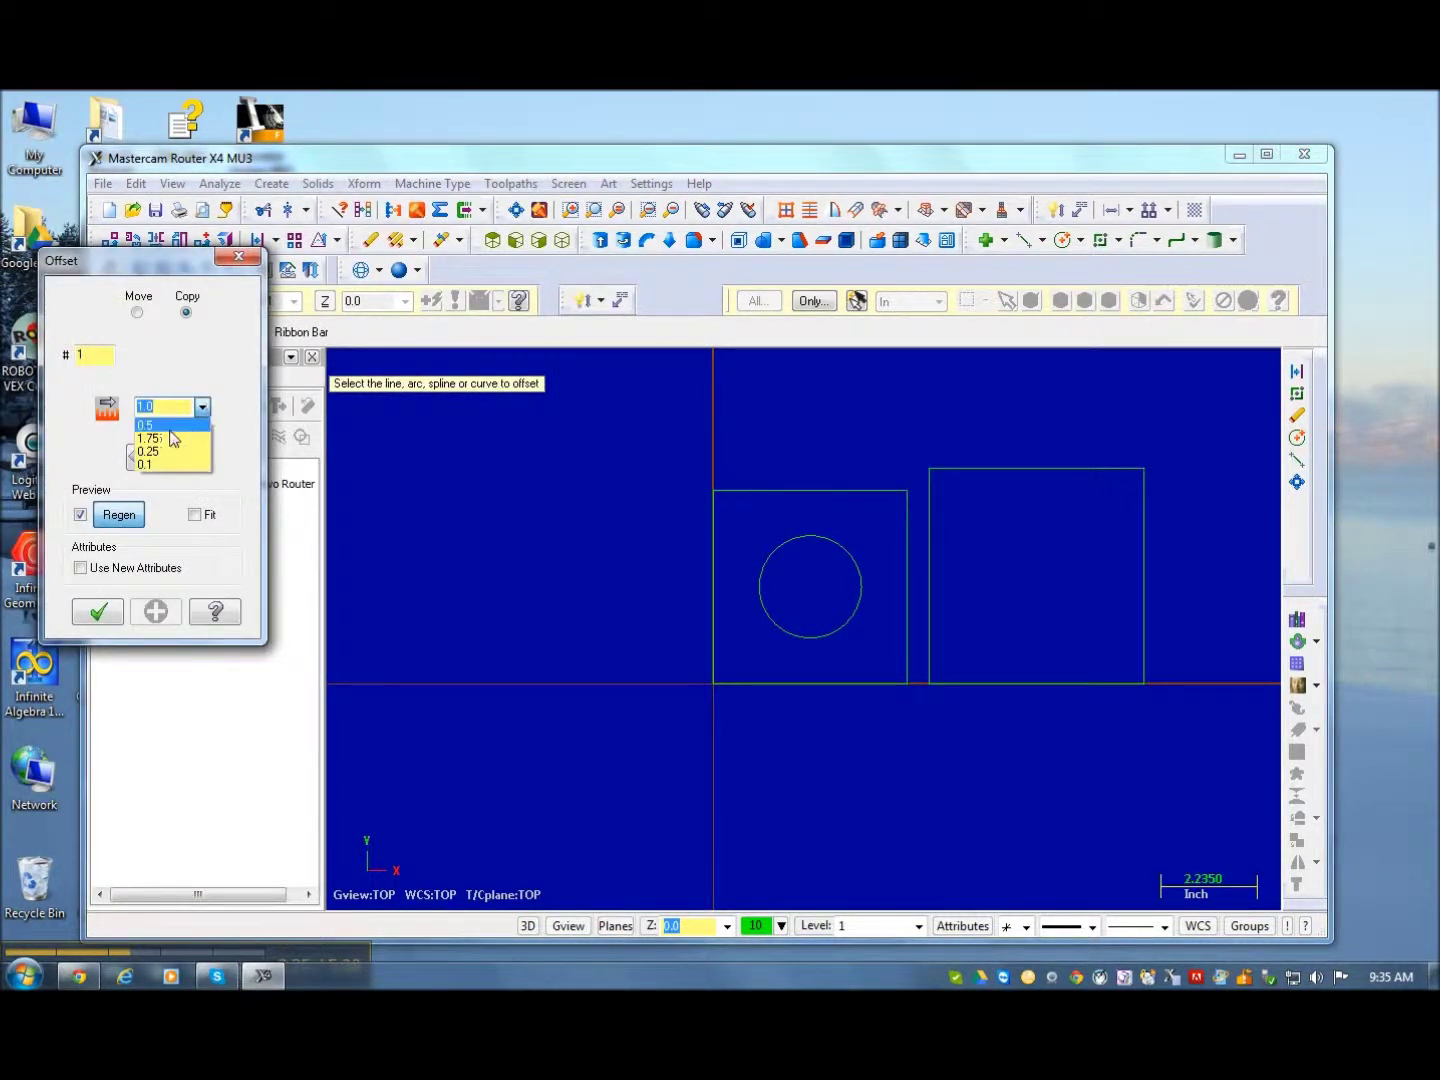
{"action": "left_click", "coordinate": [160, 436]}
{"action": "left_click", "coordinate": [817, 486]}
{"action": "left_click", "coordinate": [810, 454]}
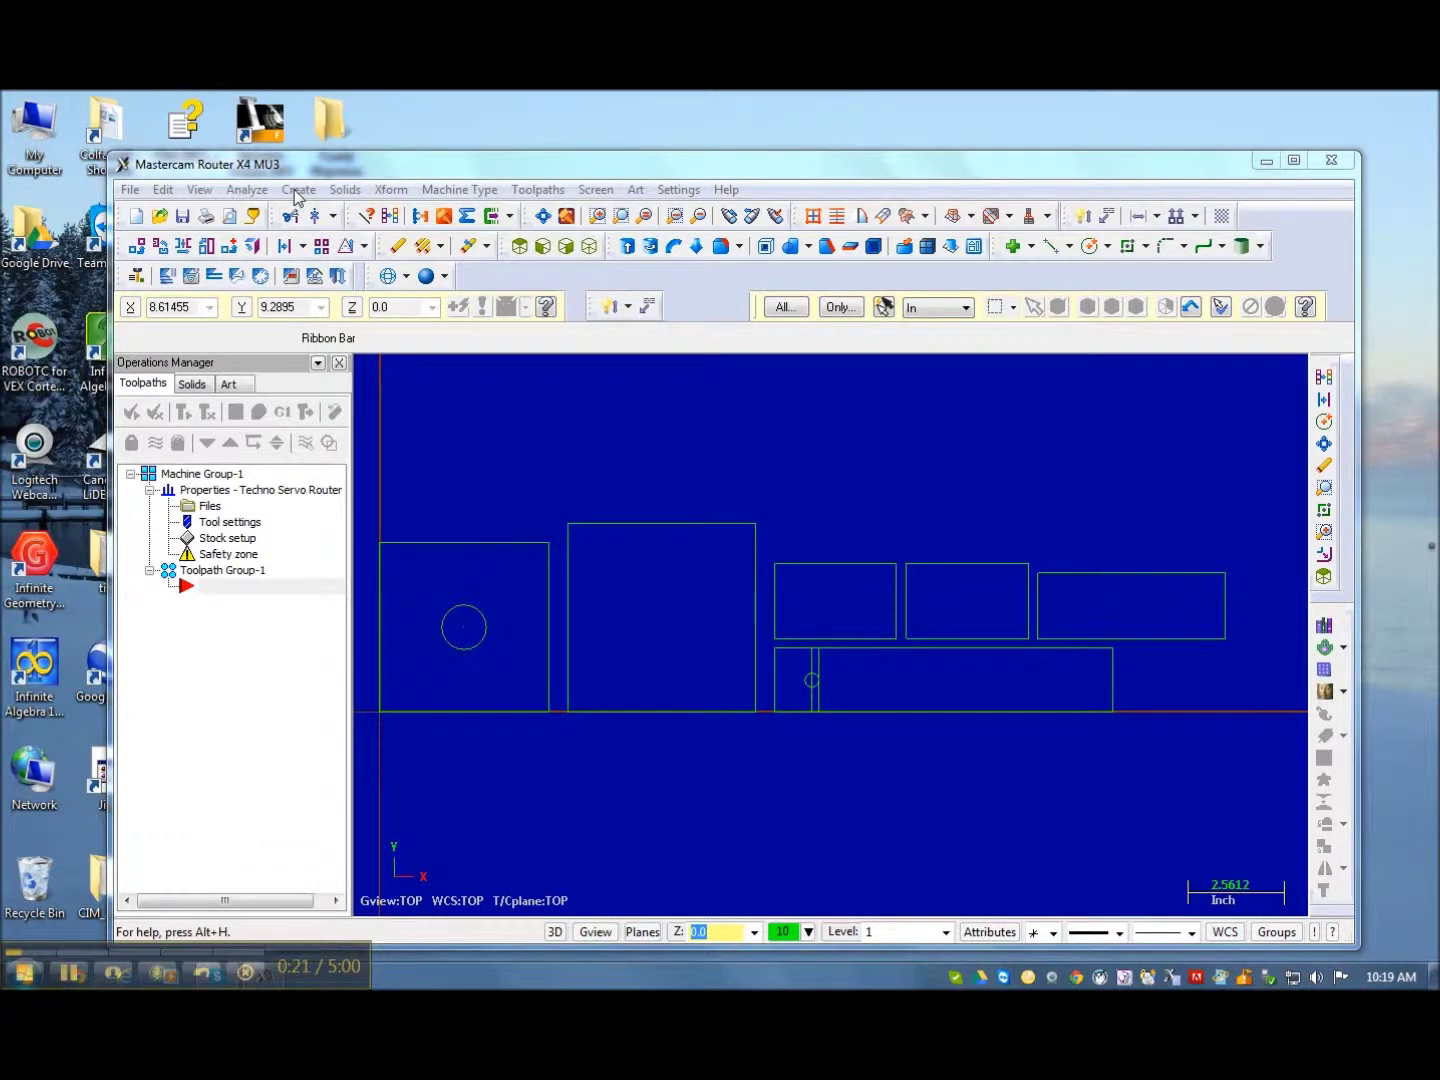
- Draw a 4.5 by 1.11 rectangle starting at the divider line's bottom endpoint
{"action": "left_click", "coordinate": [295, 190]}
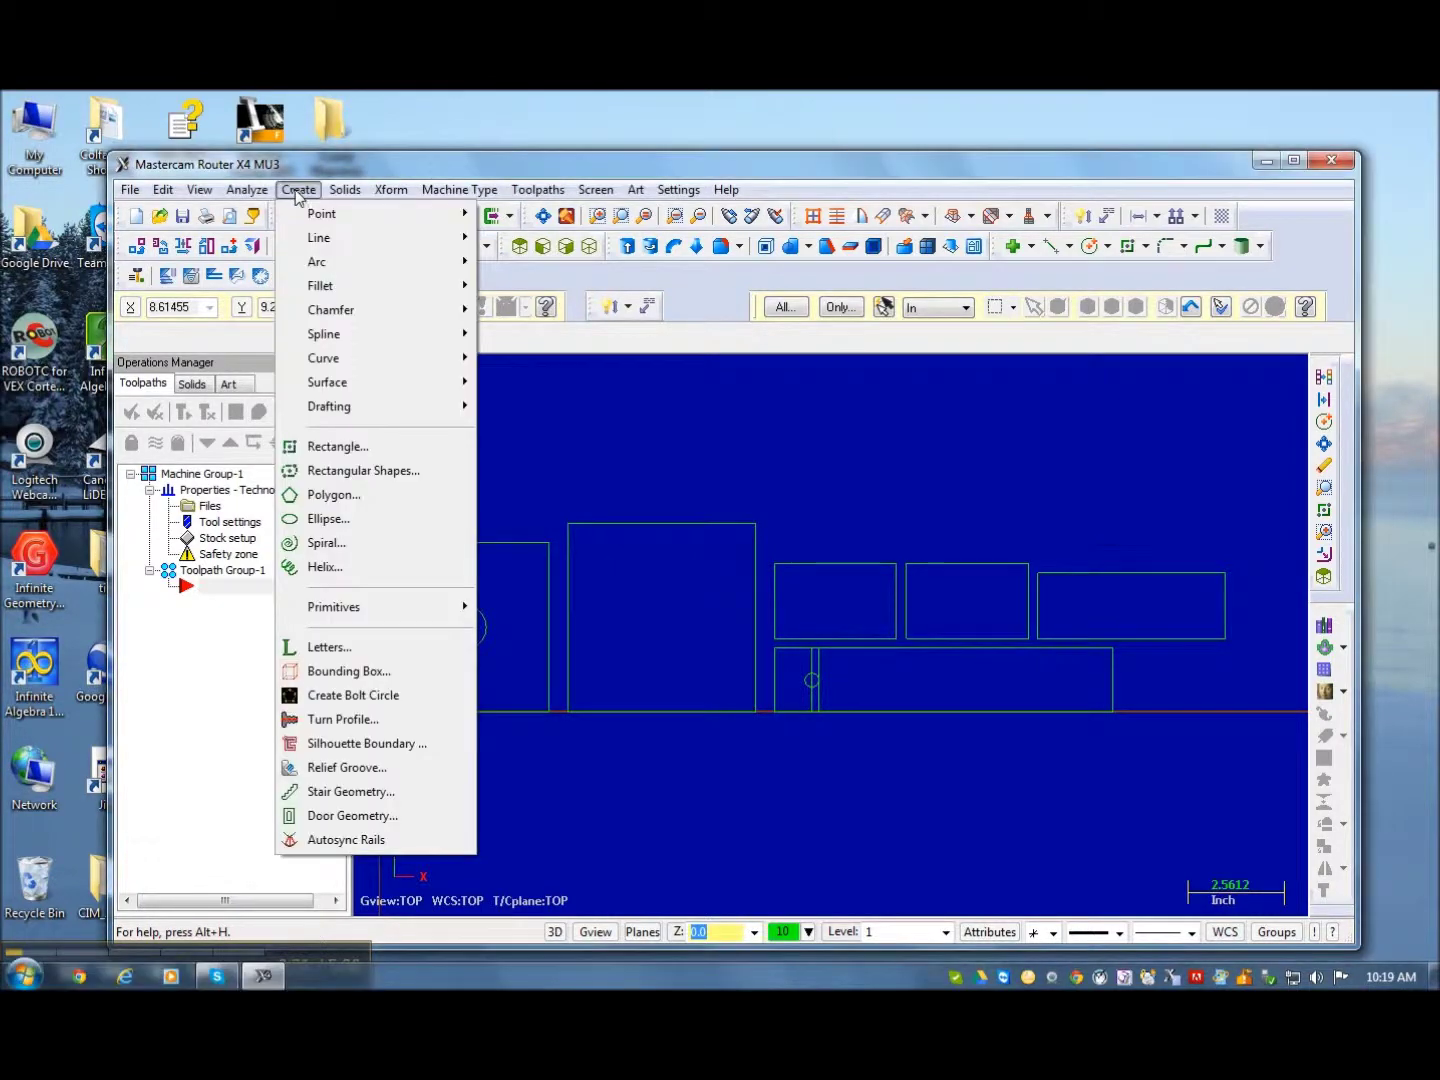
{"action": "left_click", "coordinate": [329, 444]}
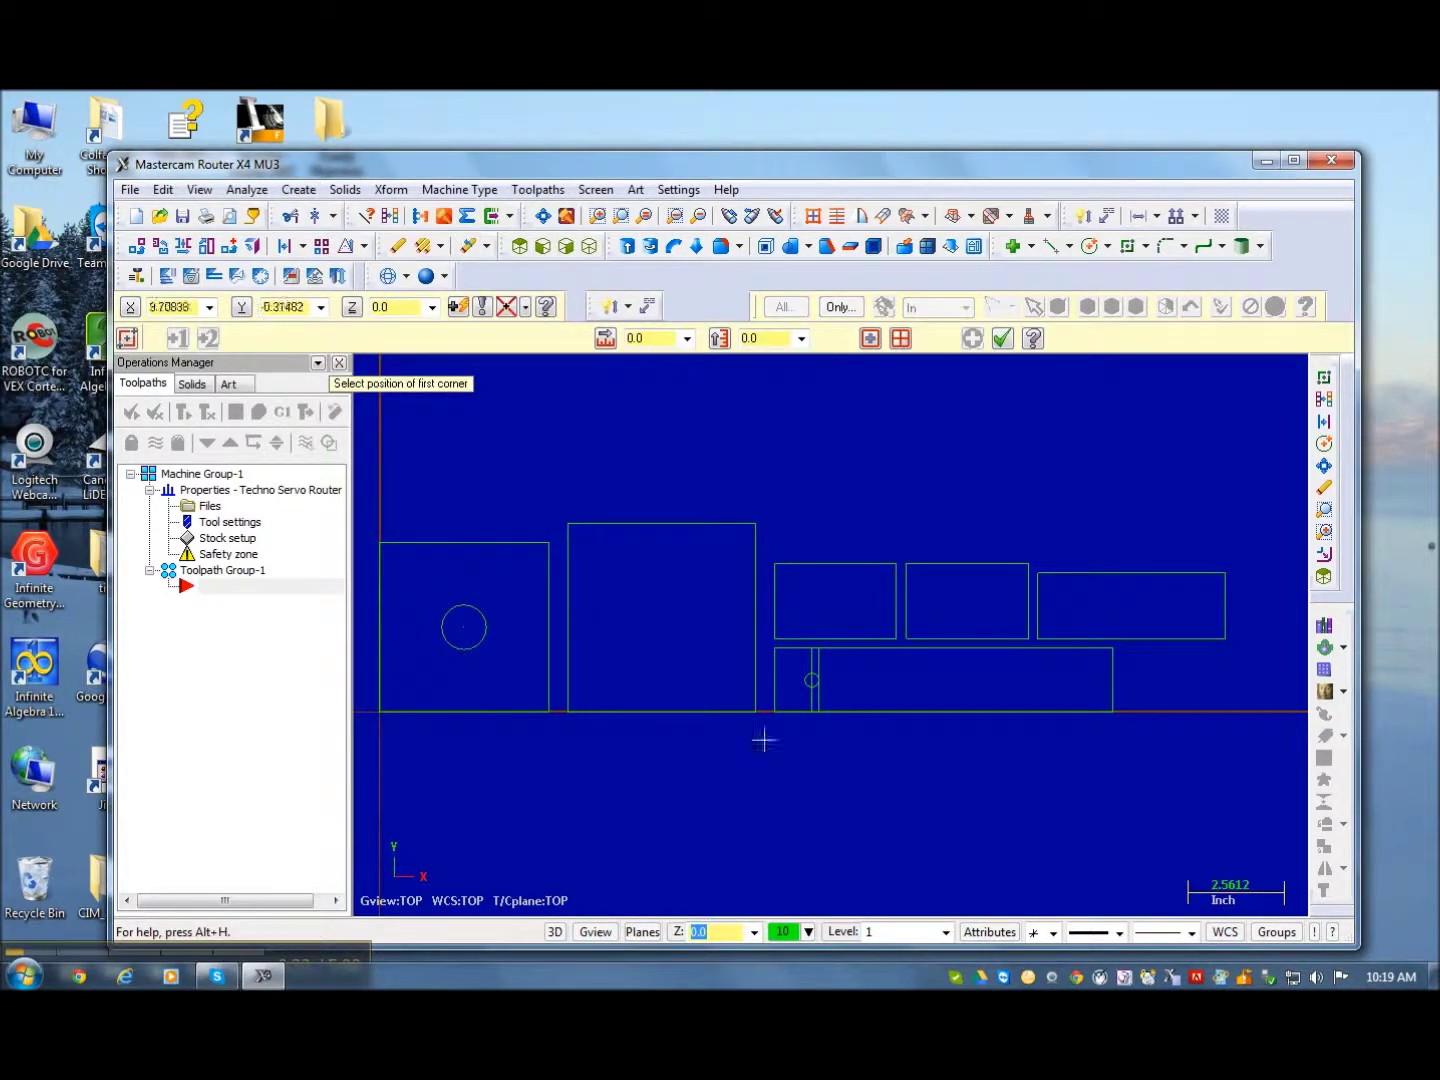
{"action": "left_click", "coordinate": [818, 713]}
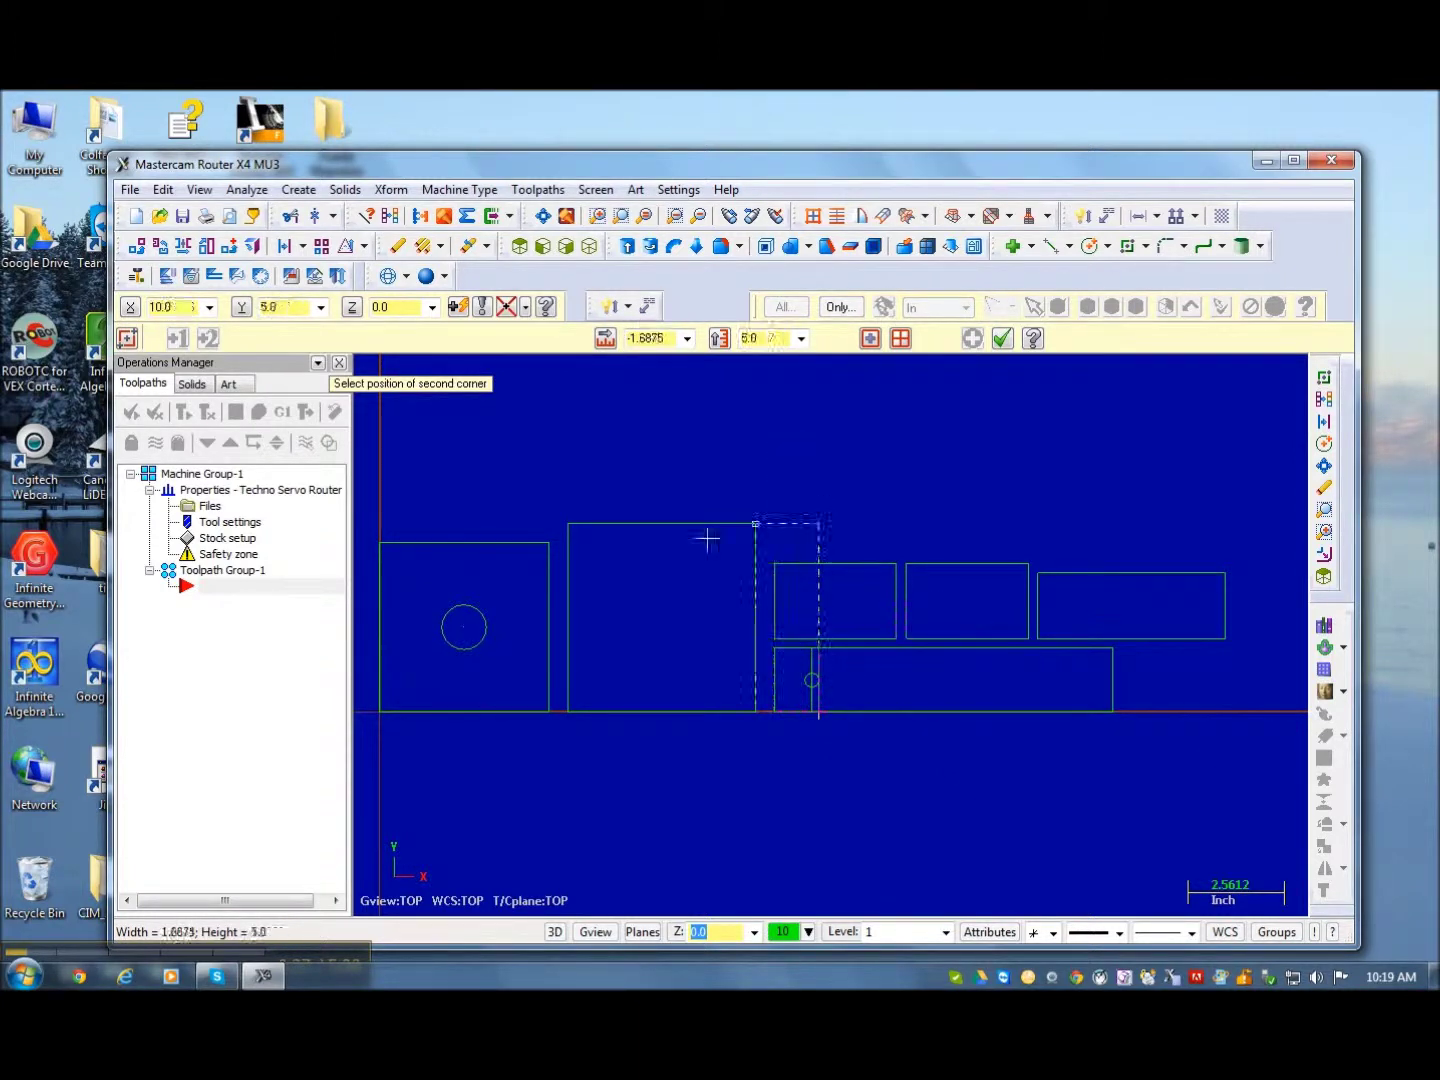
{"action": "left_click", "coordinate": [651, 338]}
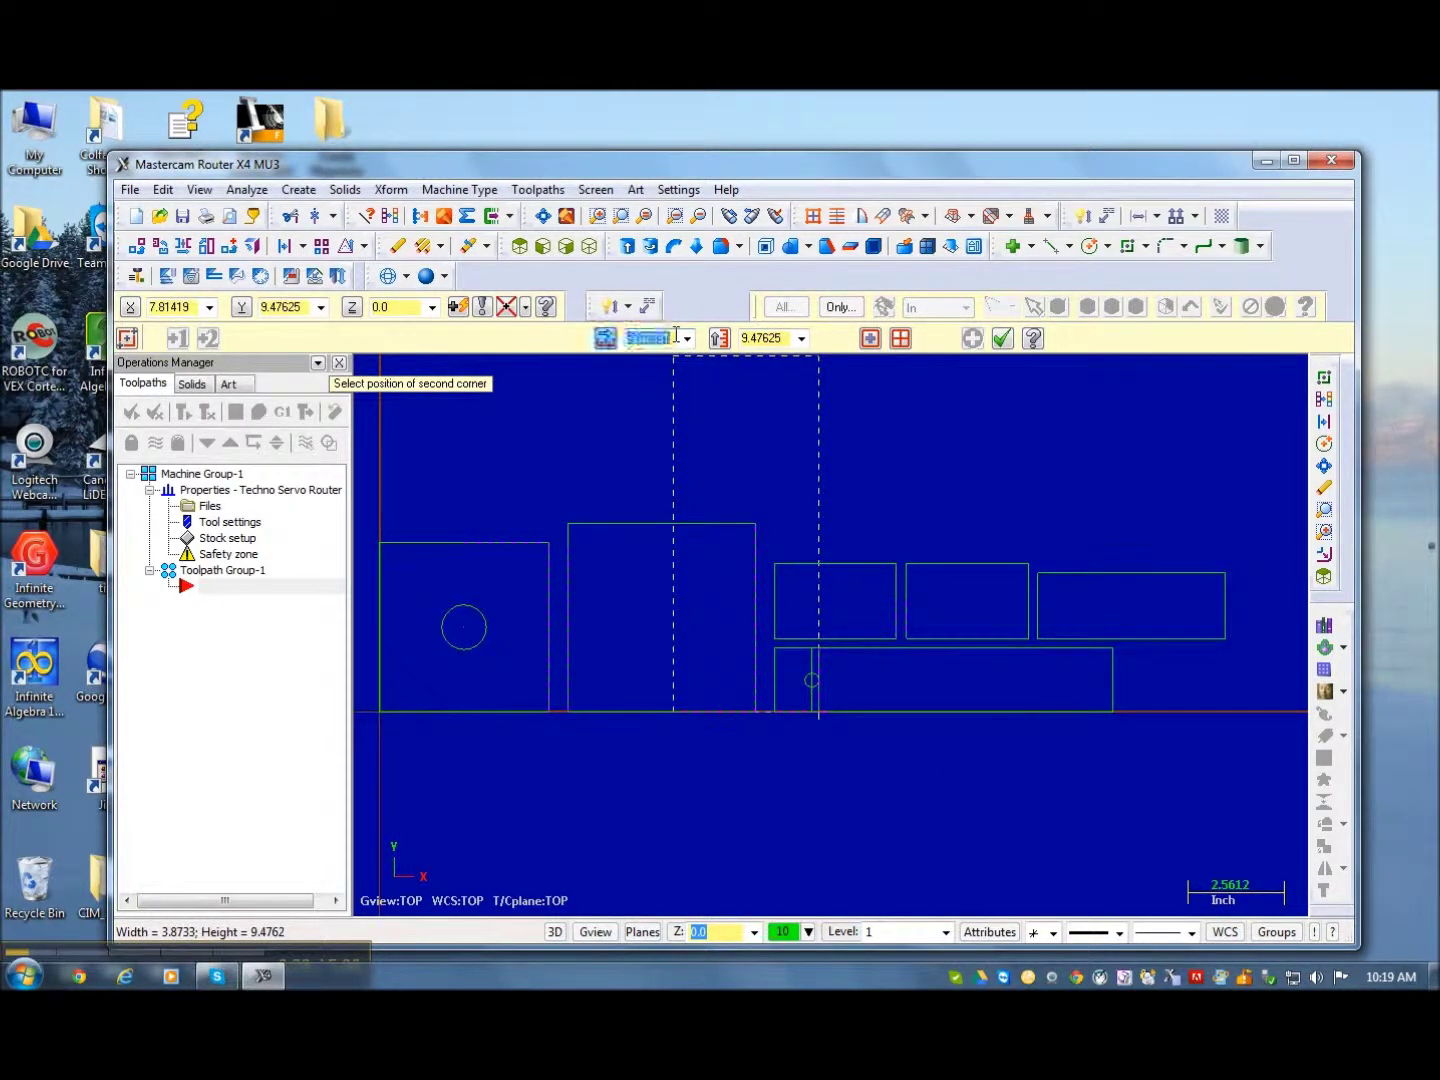
{"action": "type", "text": "4.5"}
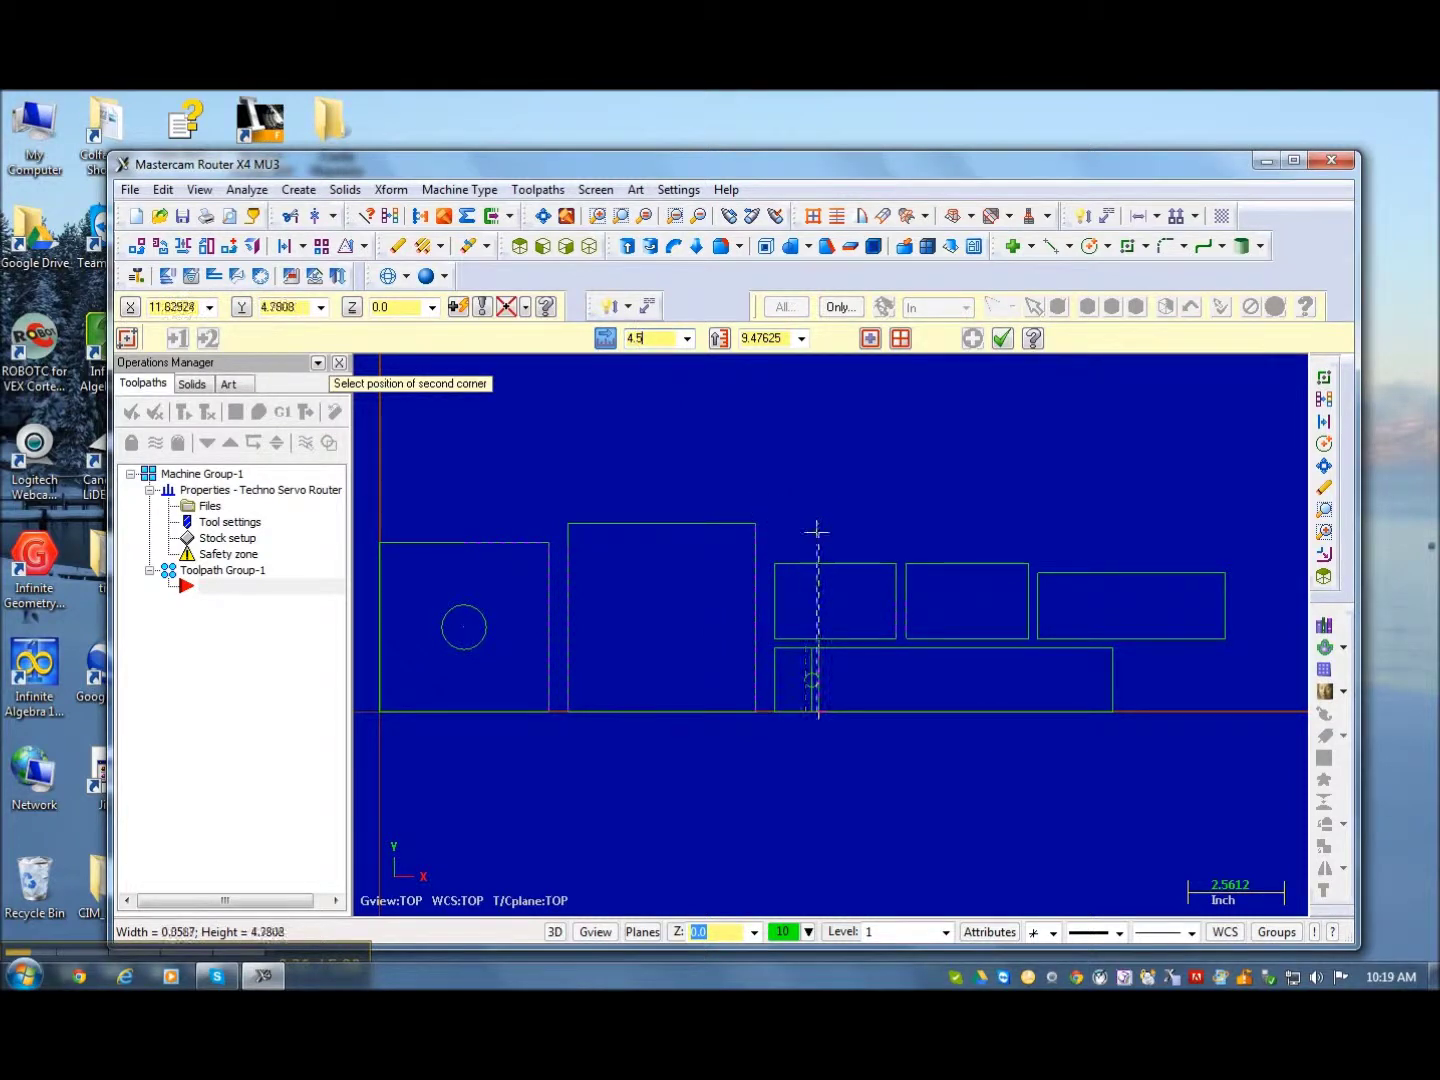
{"action": "left_click", "coordinate": [784, 338]}
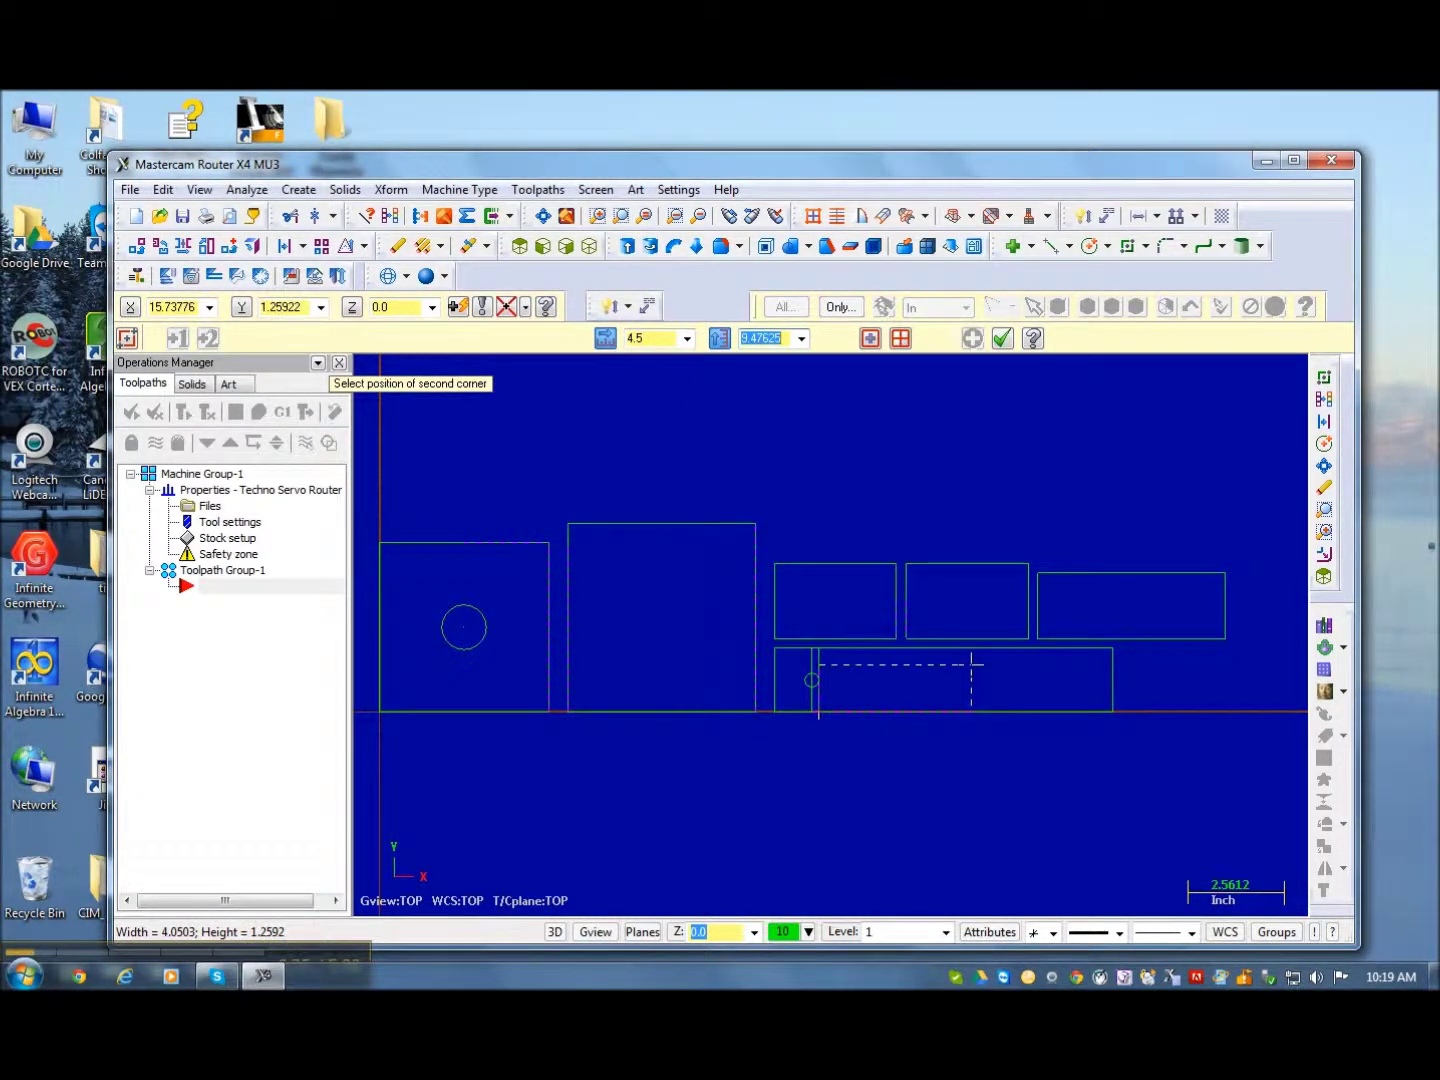
{"action": "type", "text": "1"}
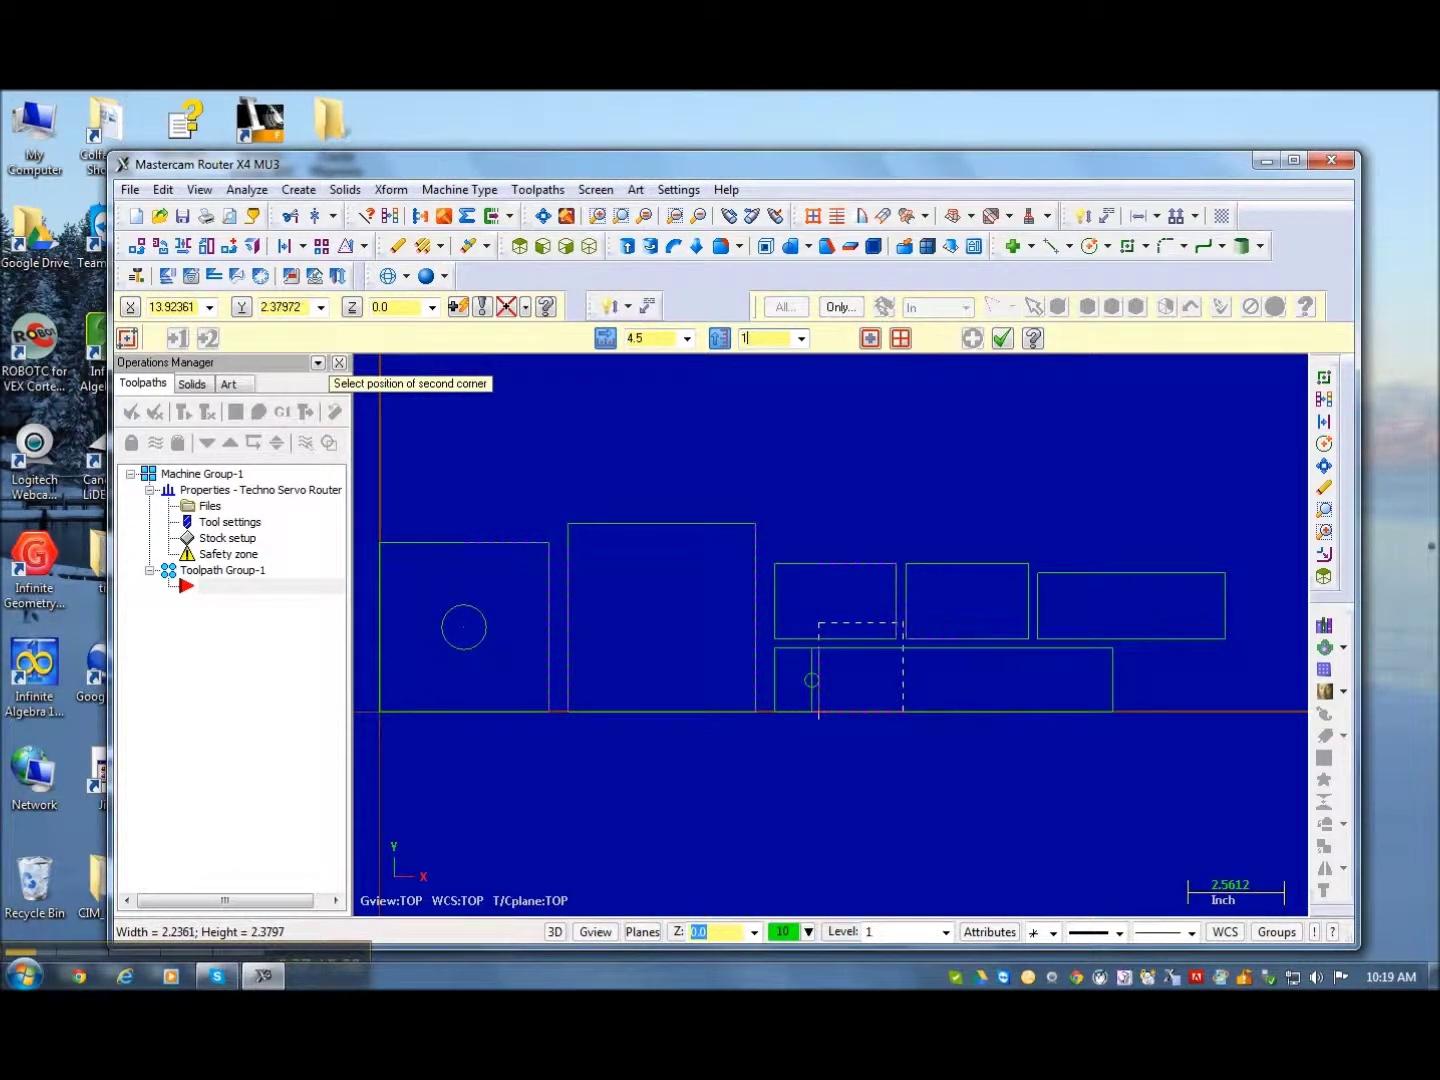
{"action": "type", "text": ".11"}
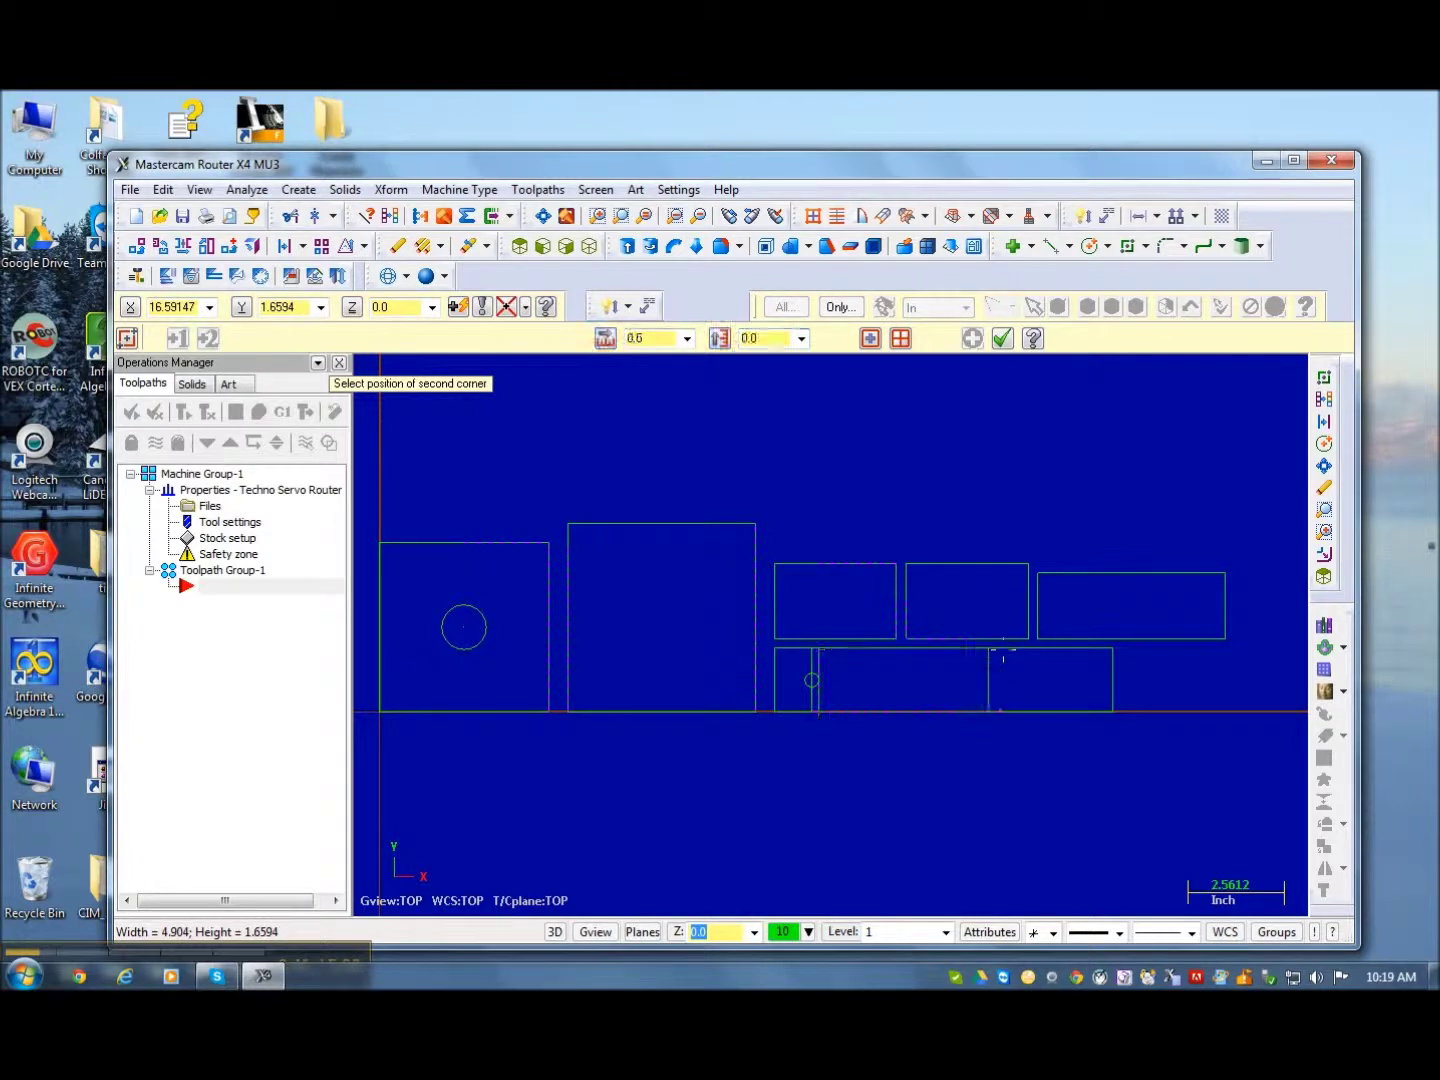
{"action": "left_click", "coordinate": [1002, 337]}
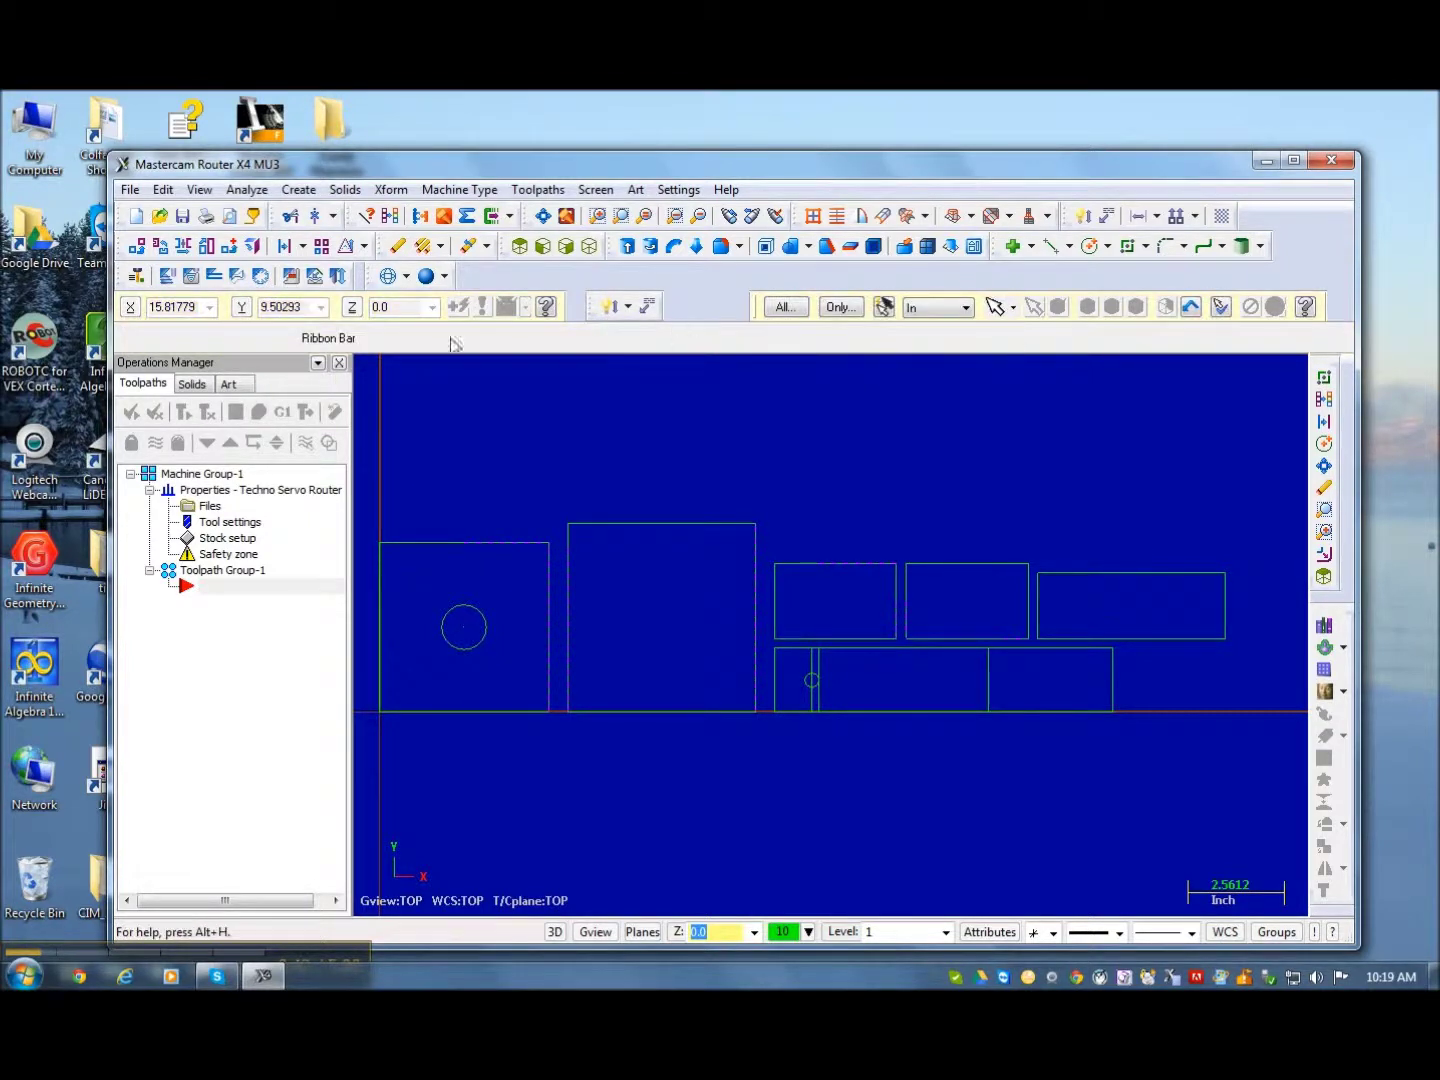
- Draw two crossing diagonal lines between opposite corners of the 4.5 by 1.11 rectangle
{"action": "left_click", "coordinate": [298, 189]}
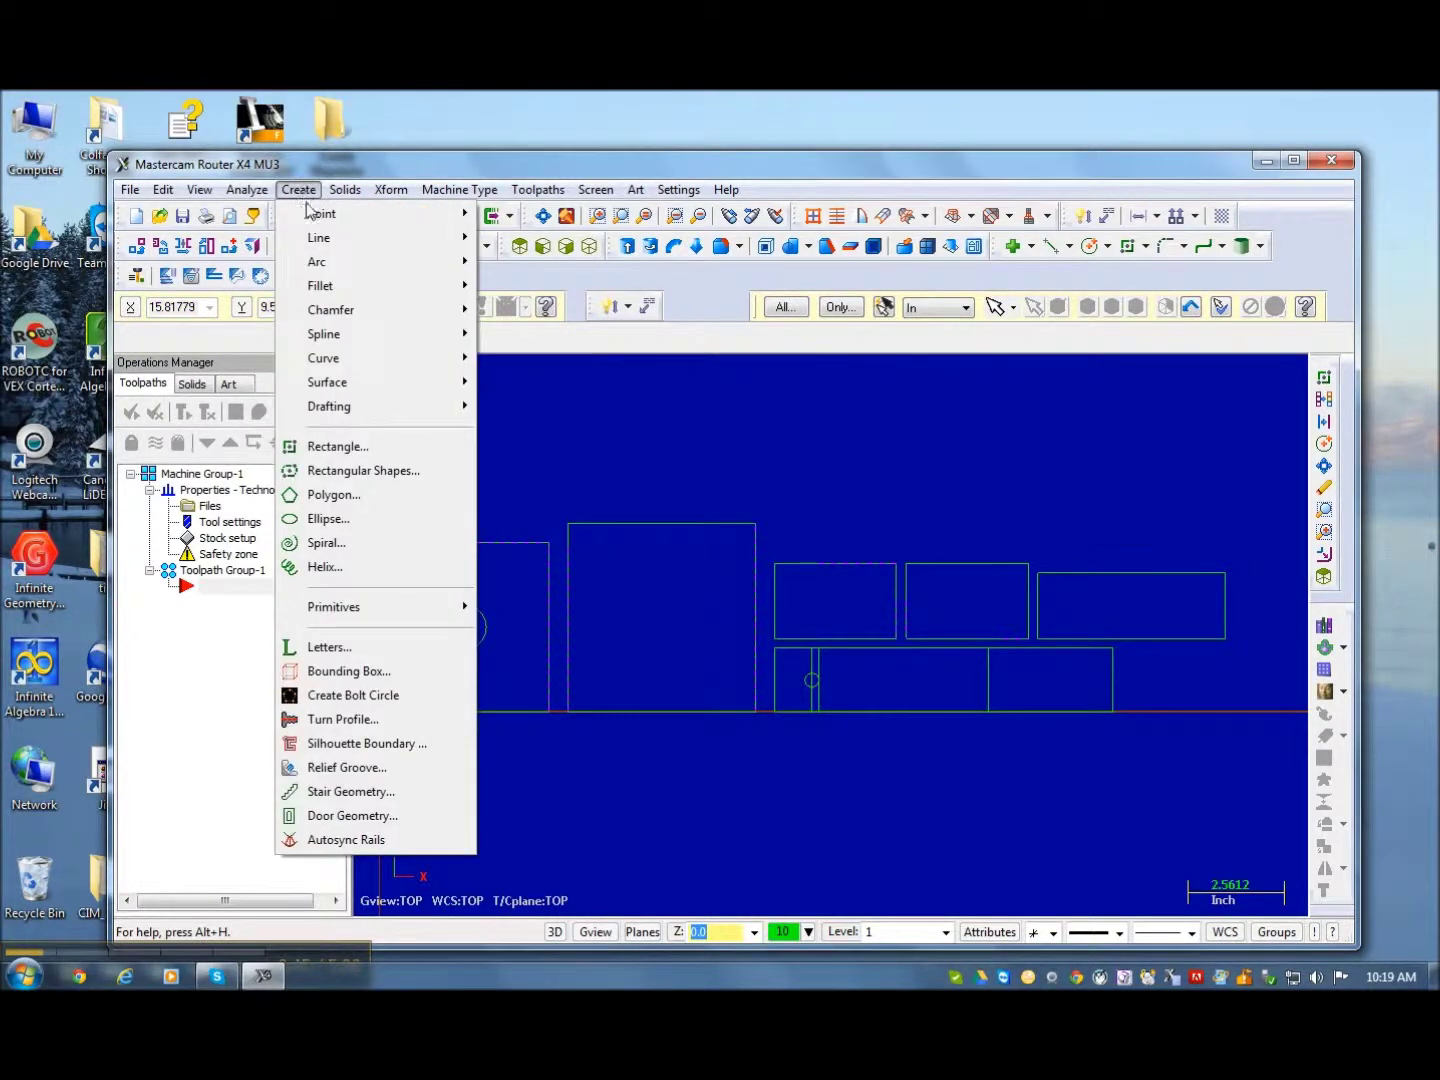
{"action": "mouse_move", "coordinate": [330, 237]}
{"action": "left_click", "coordinate": [564, 238]}
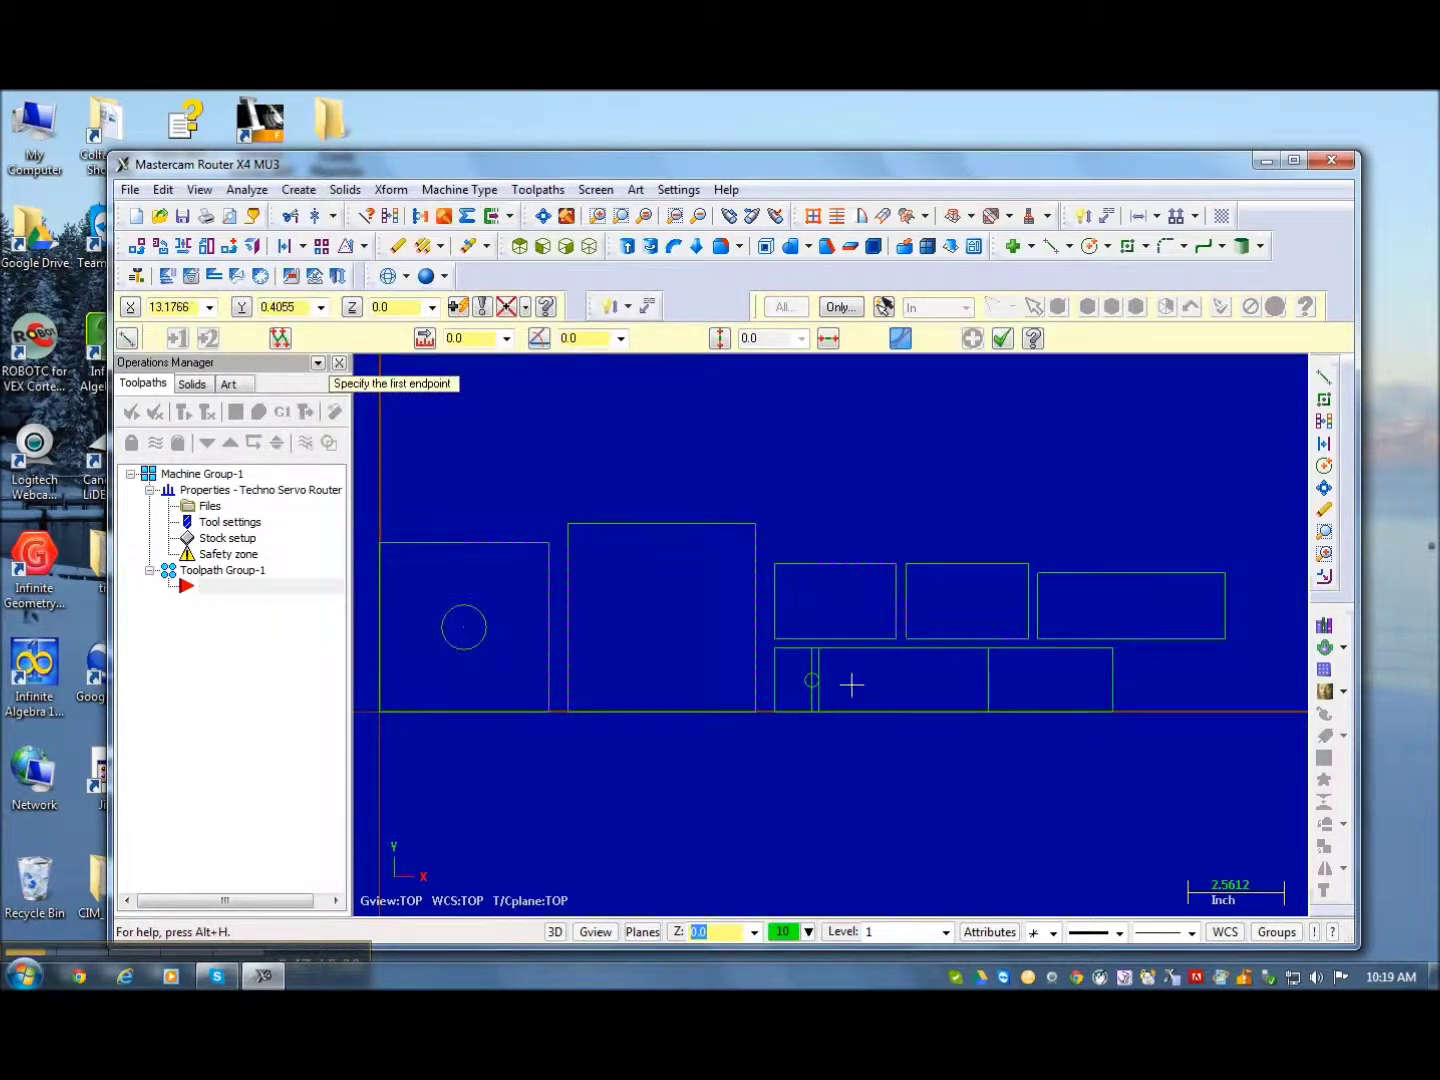
{"action": "left_click", "coordinate": [823, 654]}
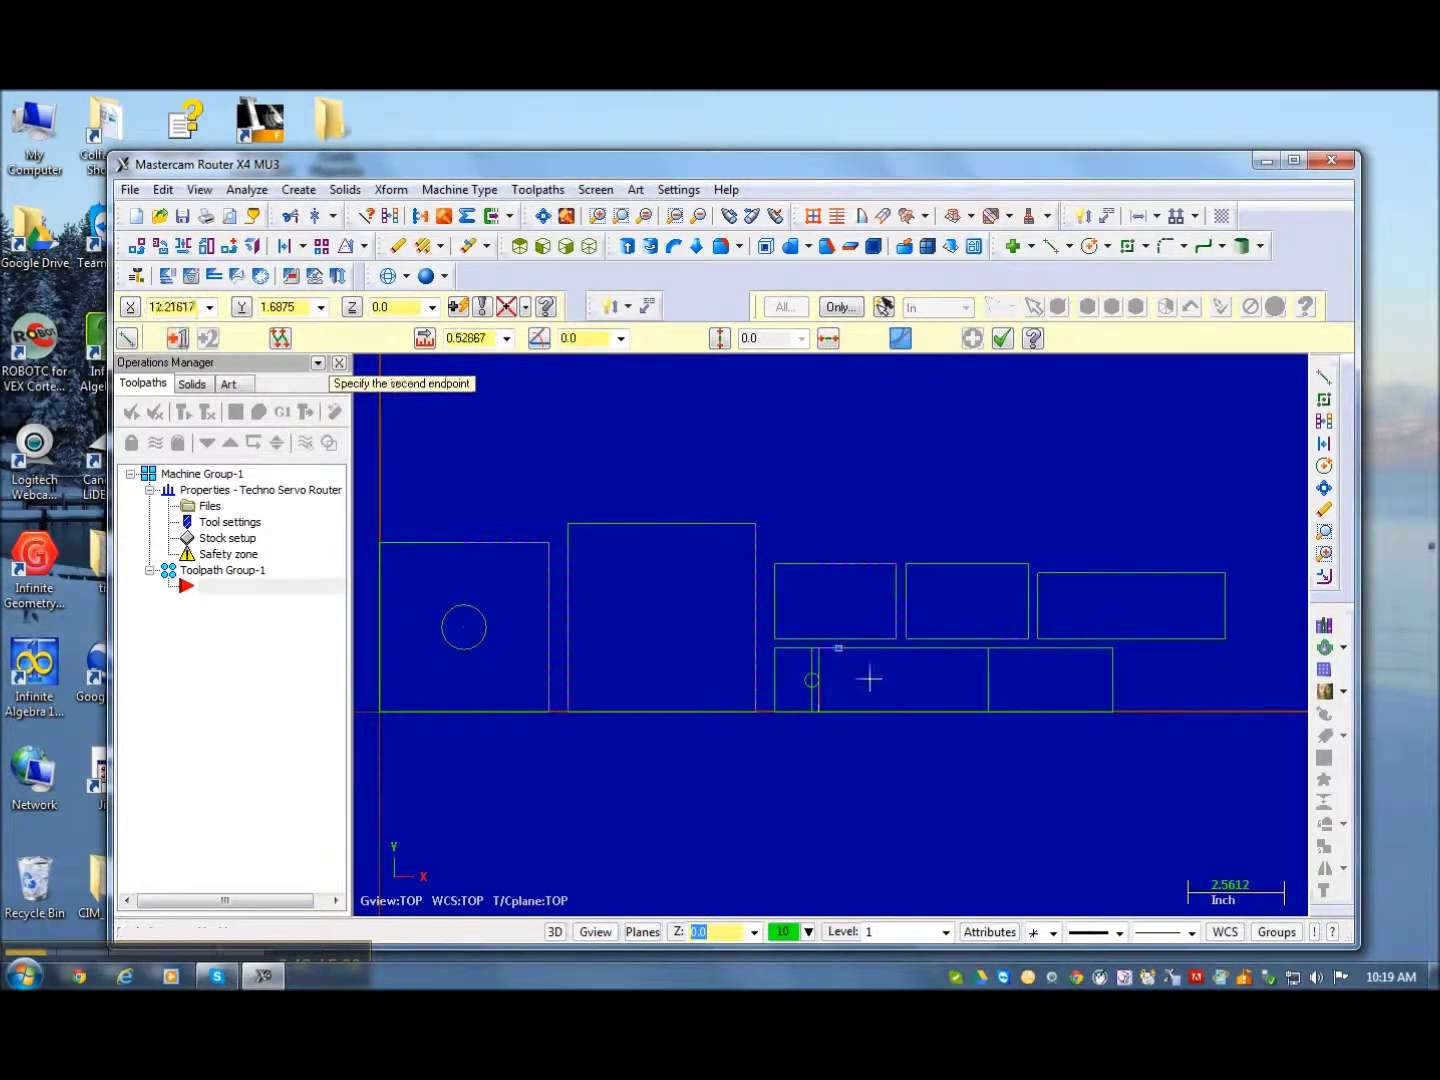
{"action": "left_click", "coordinate": [988, 713]}
{"action": "left_click", "coordinate": [988, 649]}
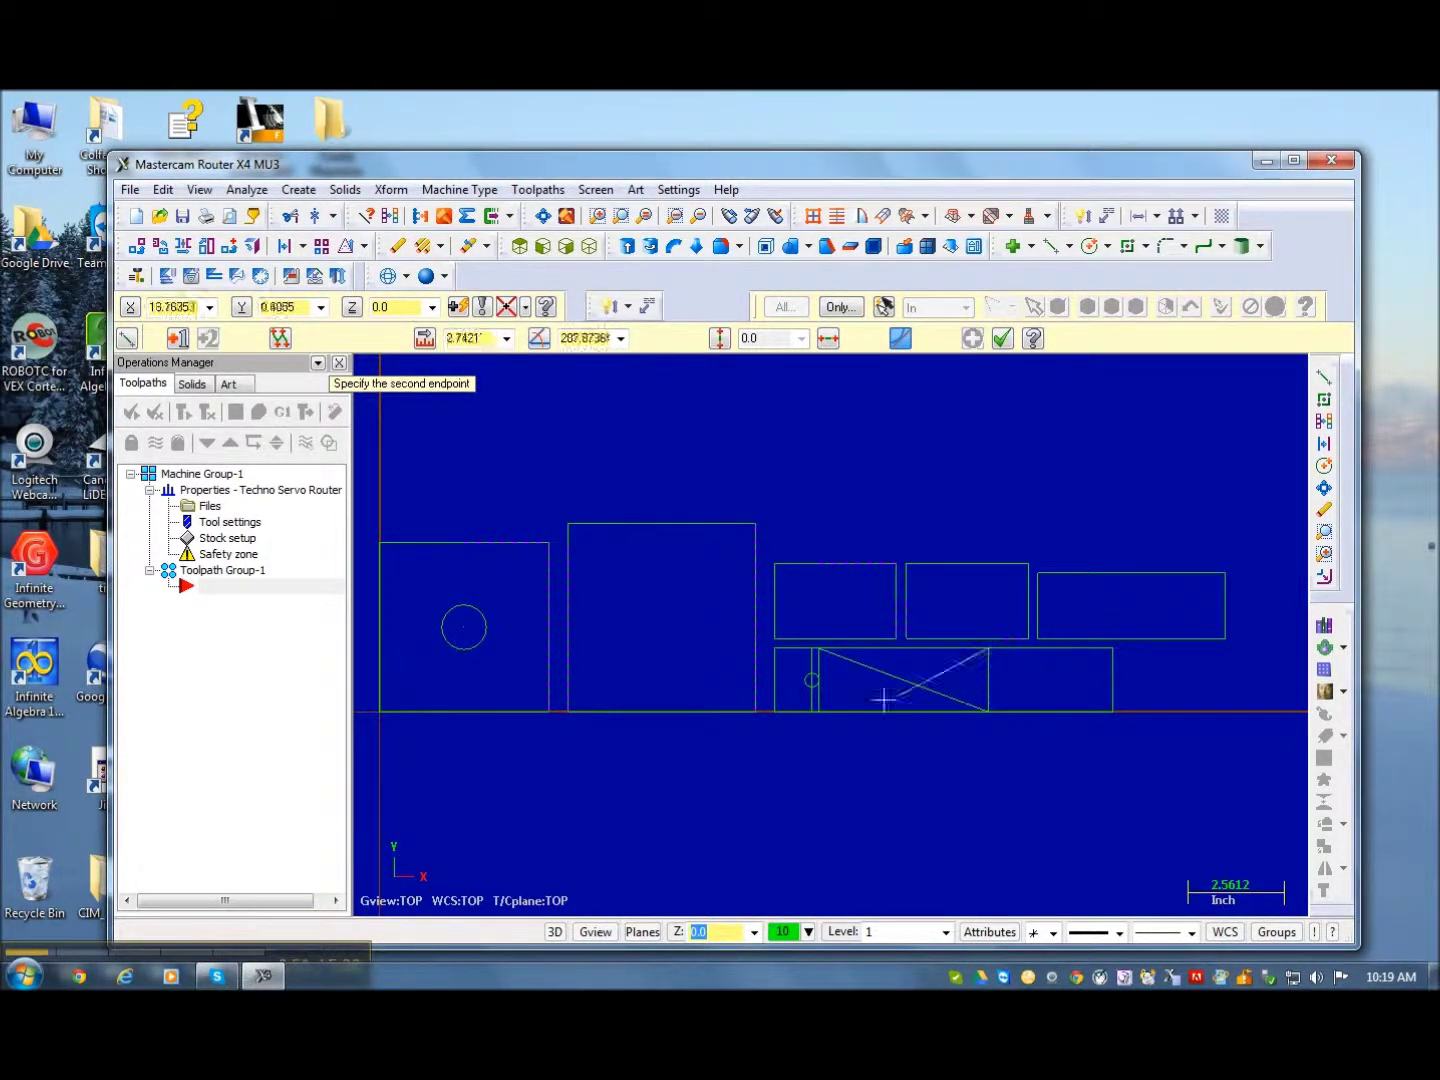
{"action": "left_click", "coordinate": [822, 713]}
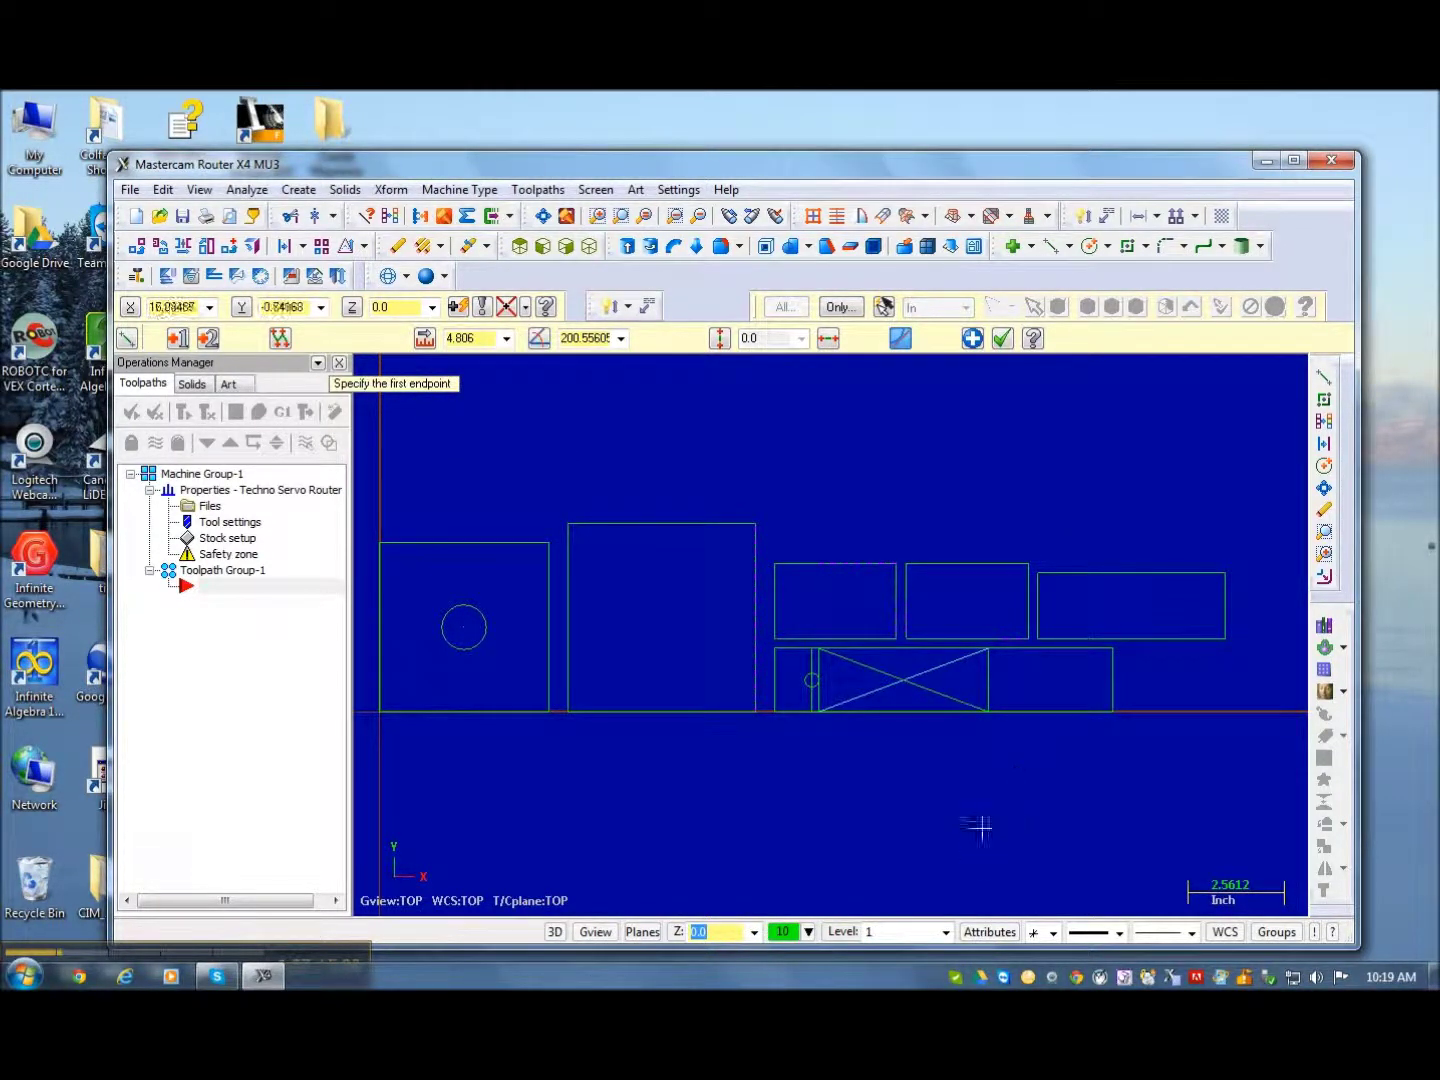
{"action": "left_click", "coordinate": [1004, 339]}
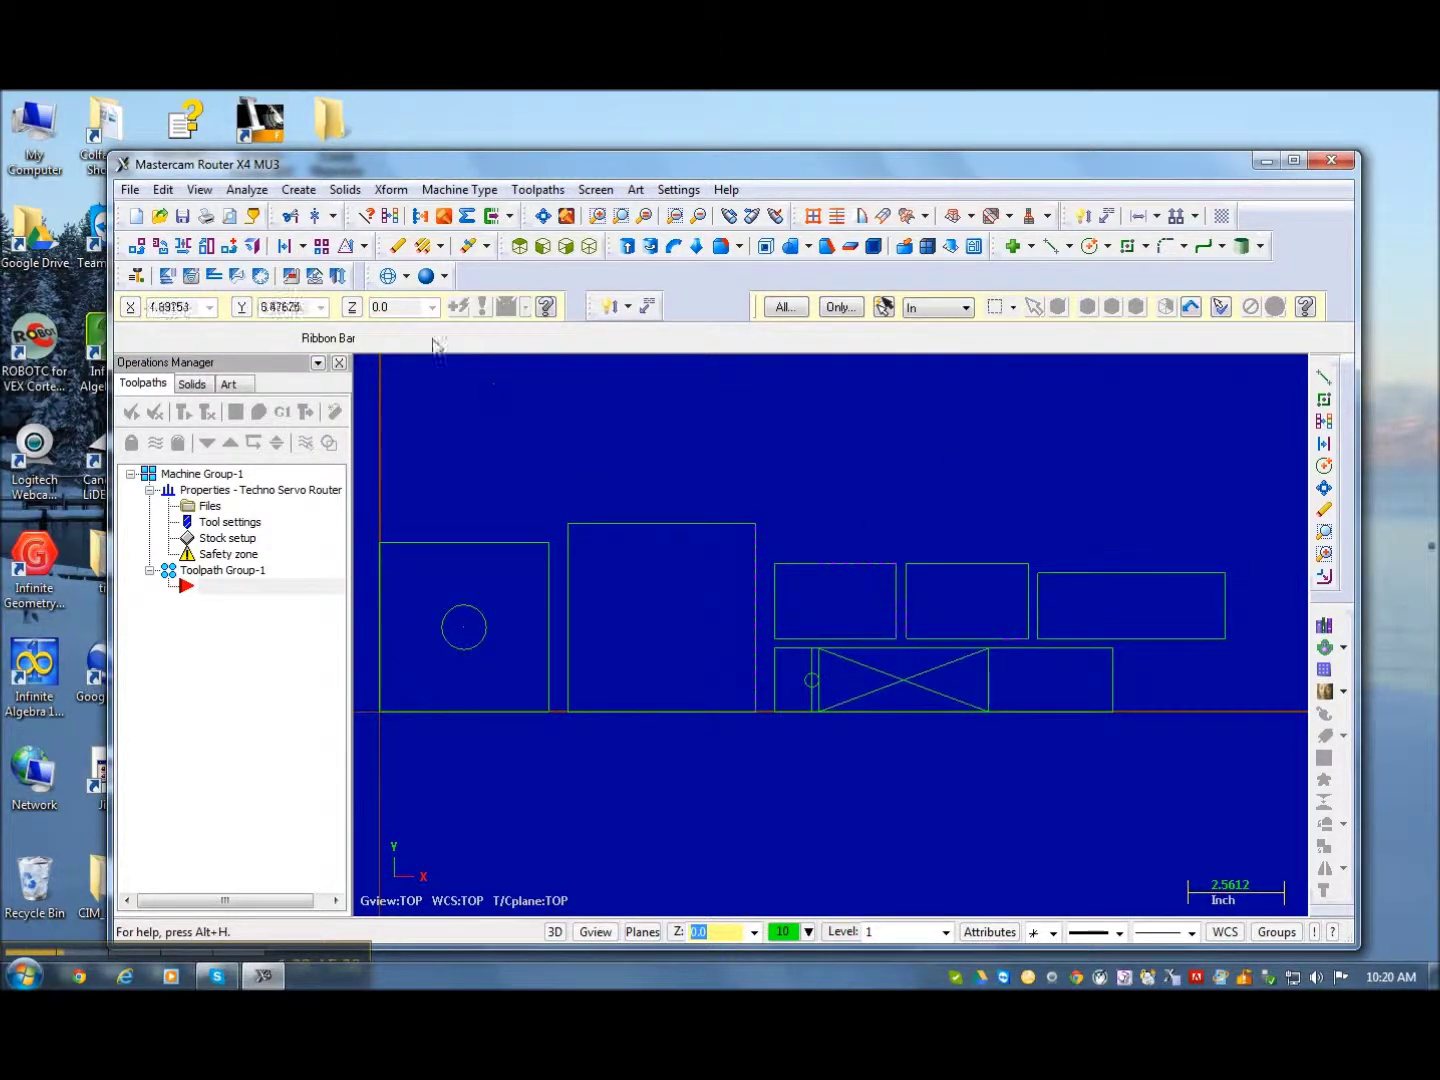
- Draw a 1.1-diameter circle centred on the X's crossing point
{"action": "left_click", "coordinate": [1323, 465]}
{"action": "left_click", "coordinate": [904, 689]}
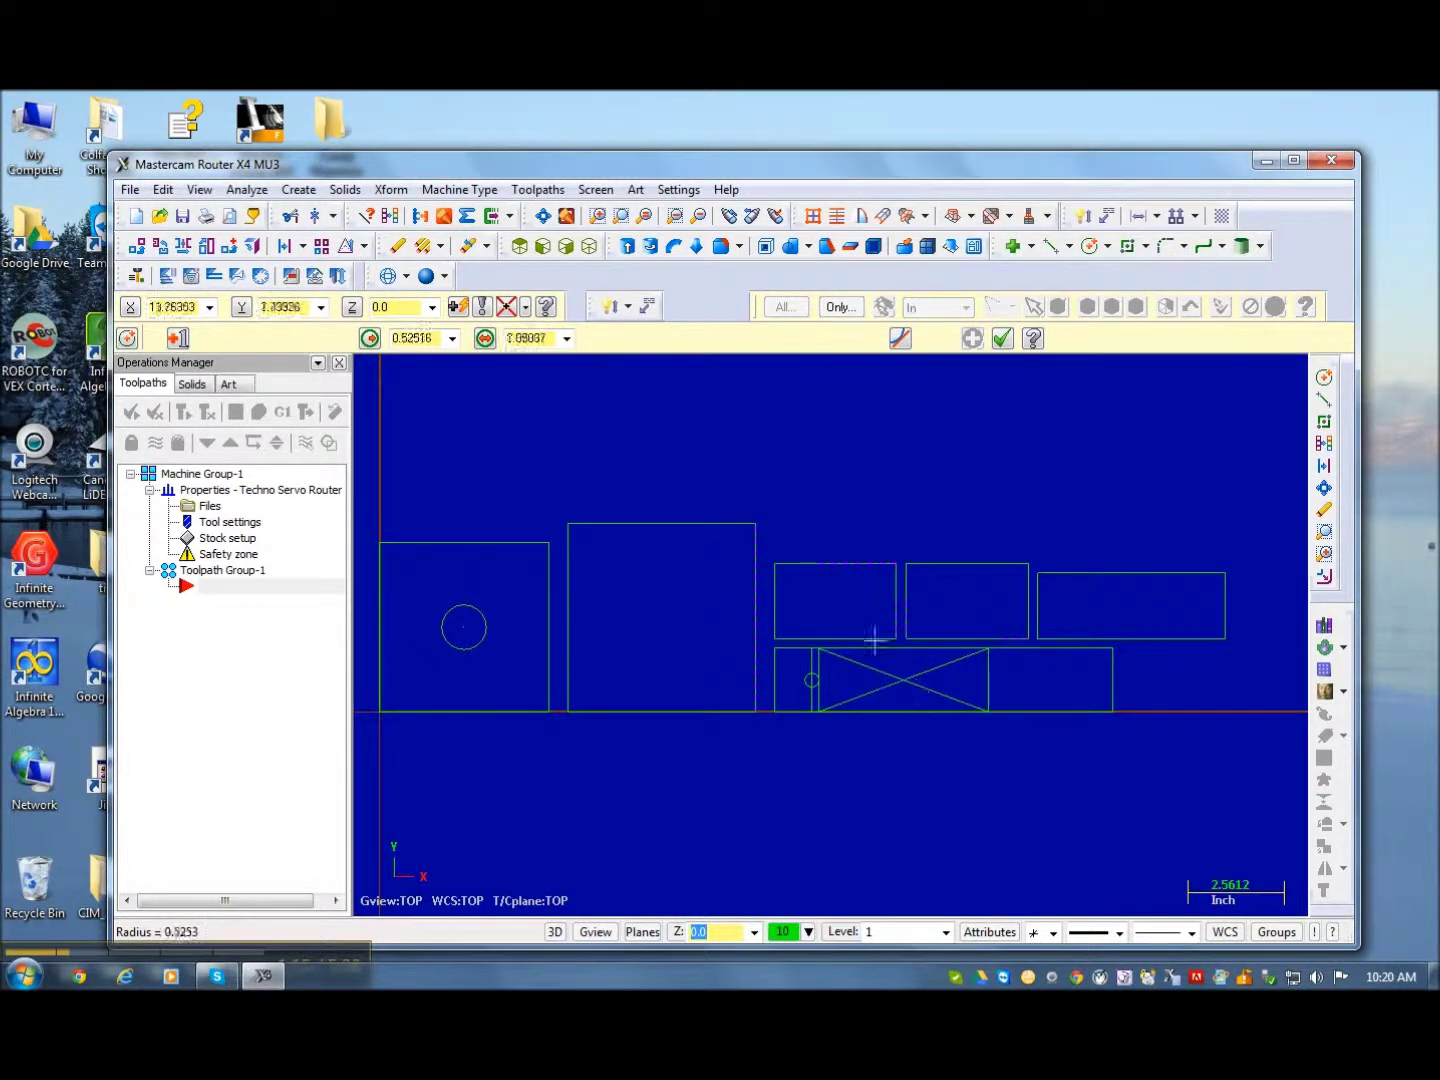
{"action": "type", "text": "1.1"}
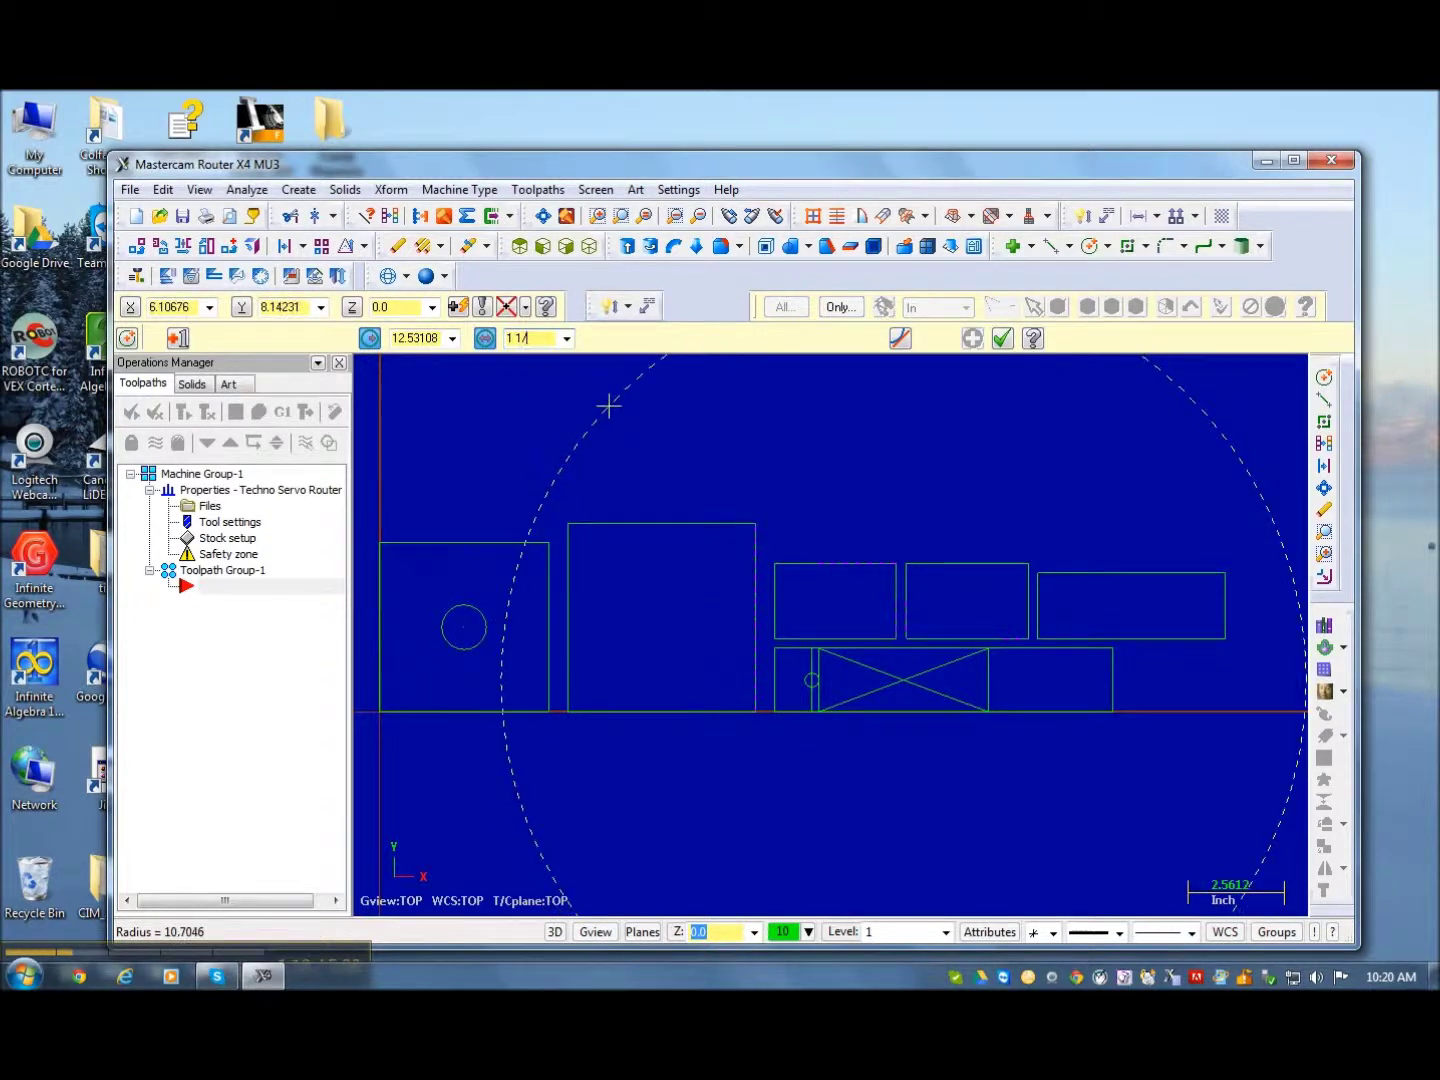
{"action": "key", "text": "Return"}
{"action": "left_click", "coordinate": [844, 518]}
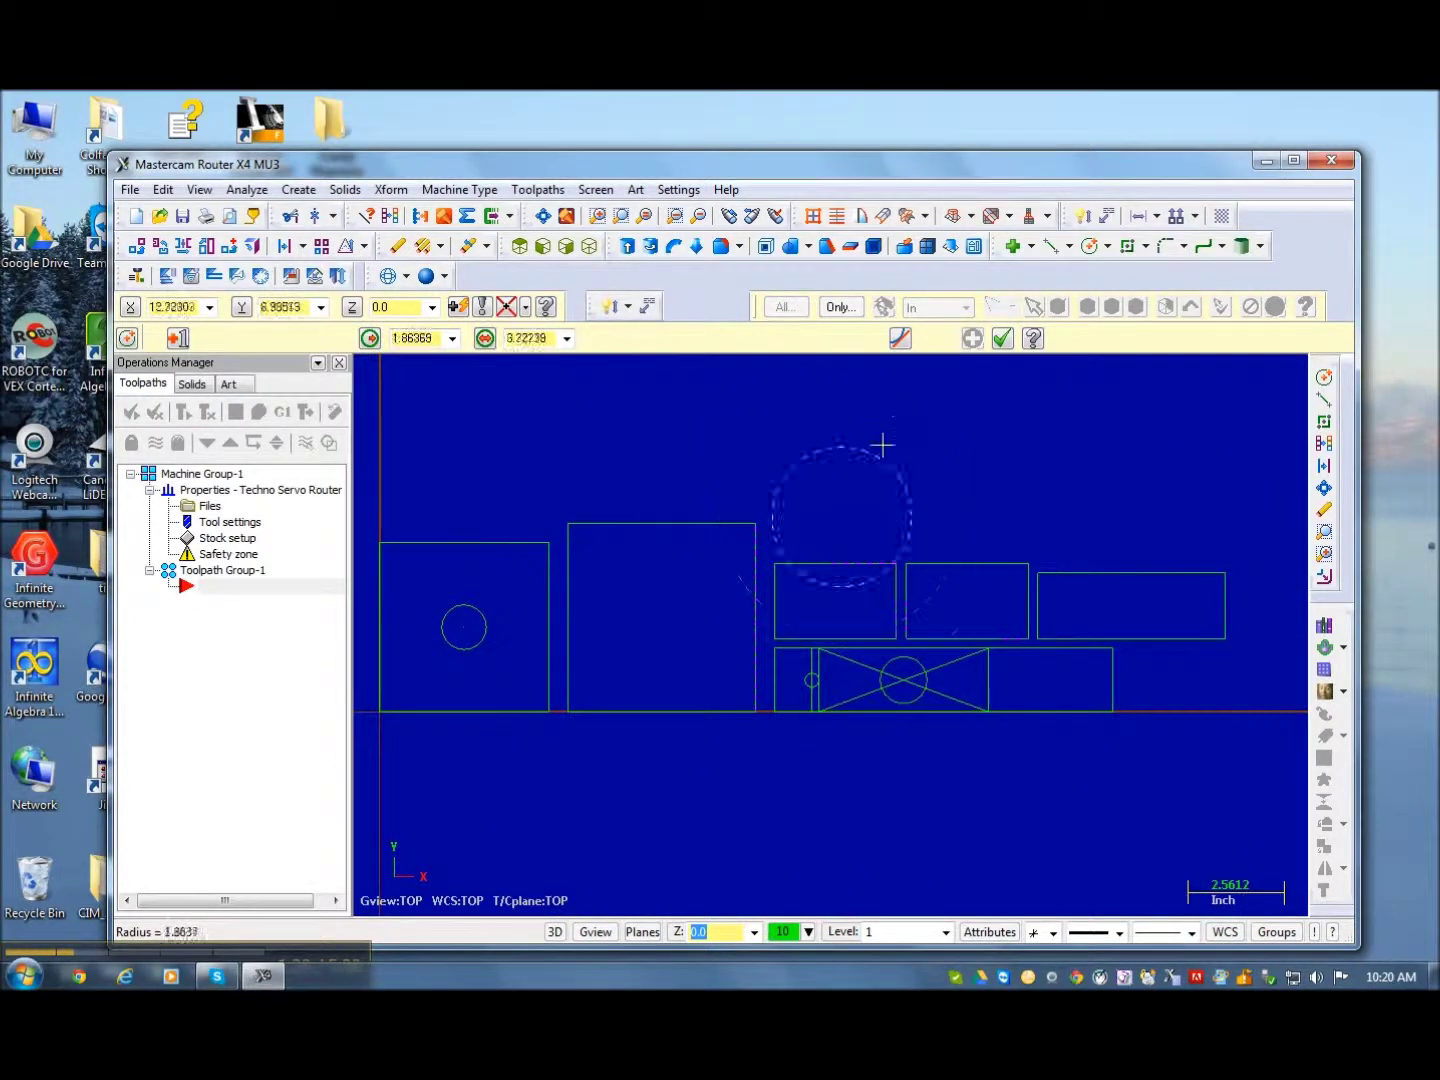
{"action": "left_click", "coordinate": [1002, 338]}
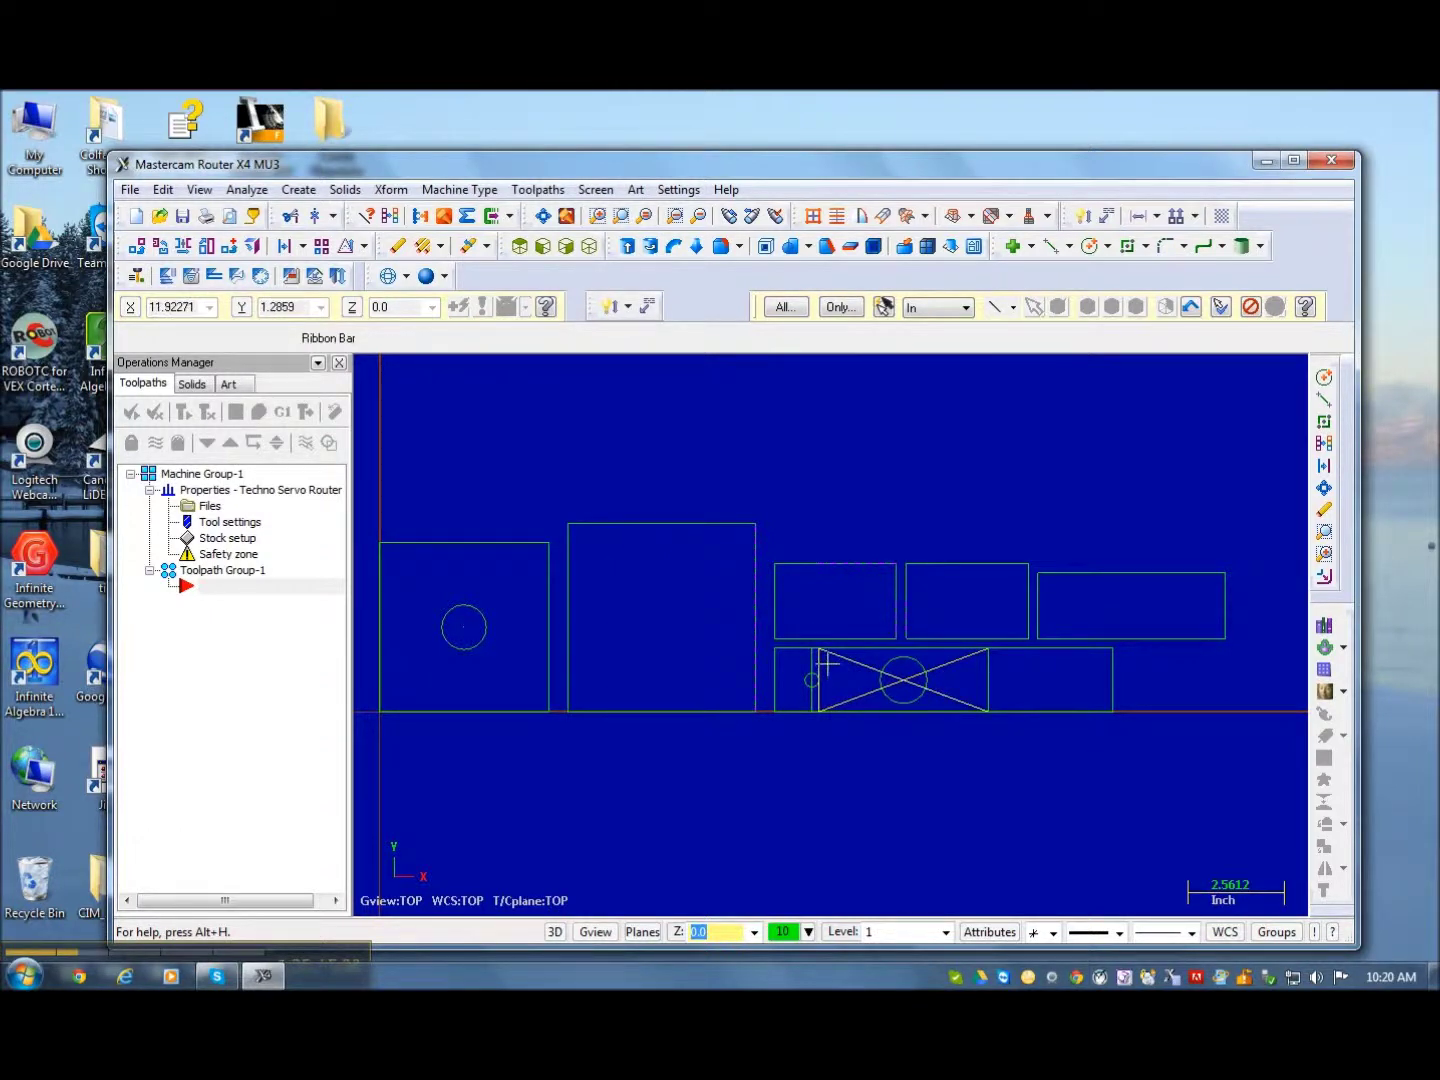
- Delete the X diagonals and zoom into the lower rectangle
{"action": "left_click", "coordinate": [398, 245]}
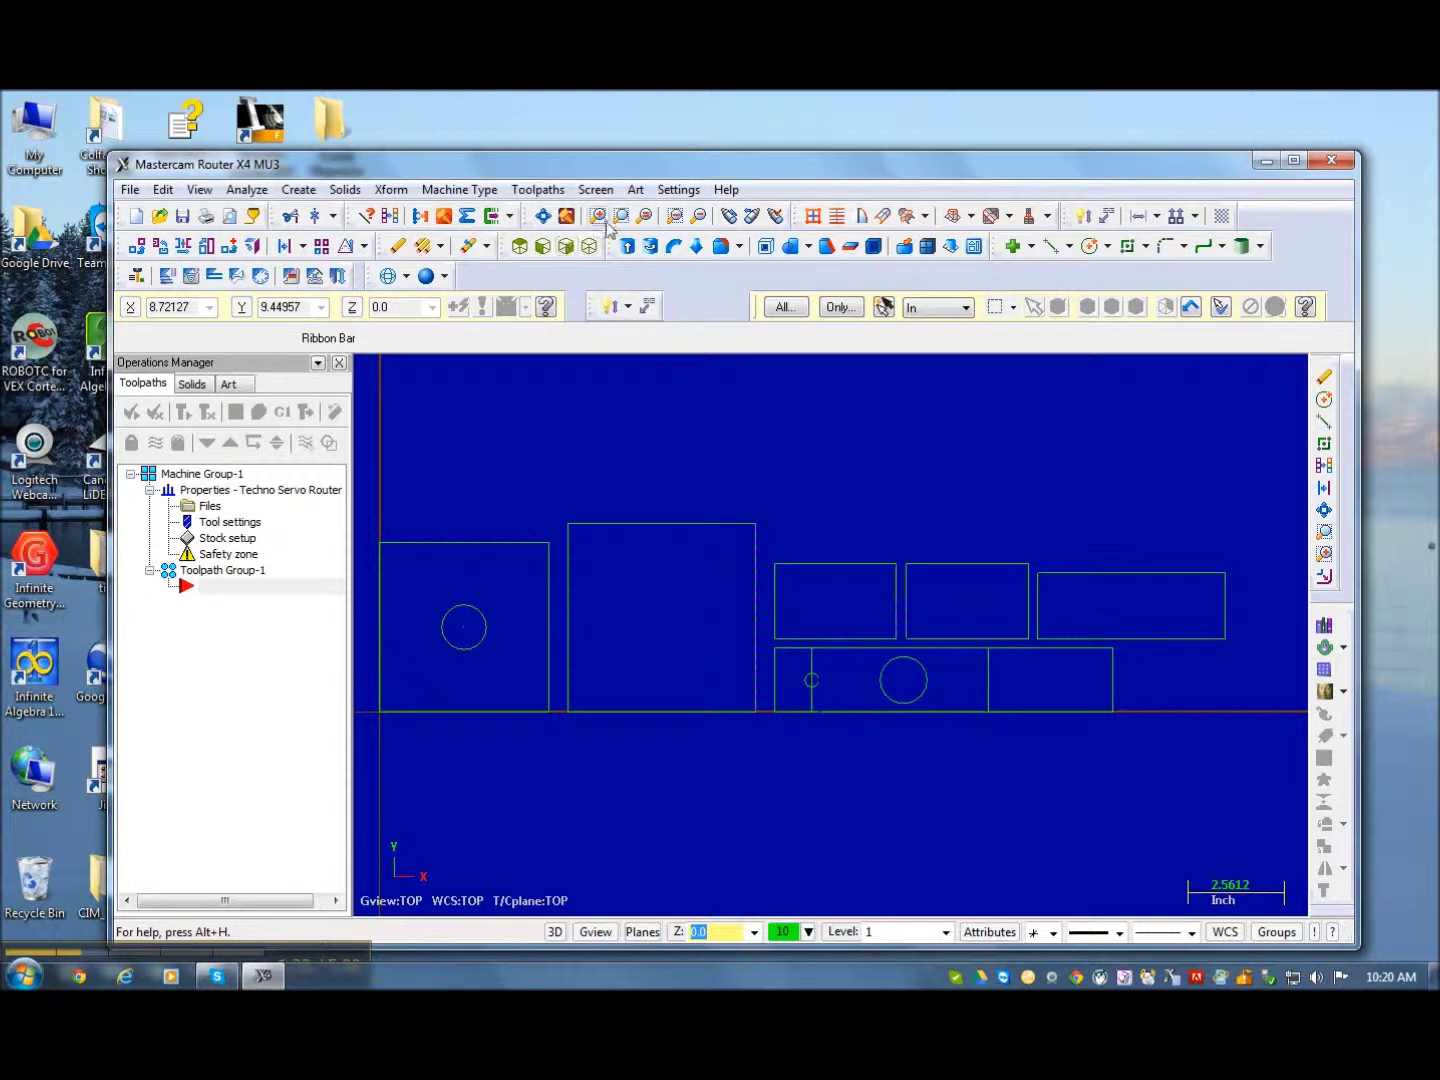
{"action": "left_click", "coordinate": [648, 306]}
{"action": "left_click", "coordinate": [713, 496]}
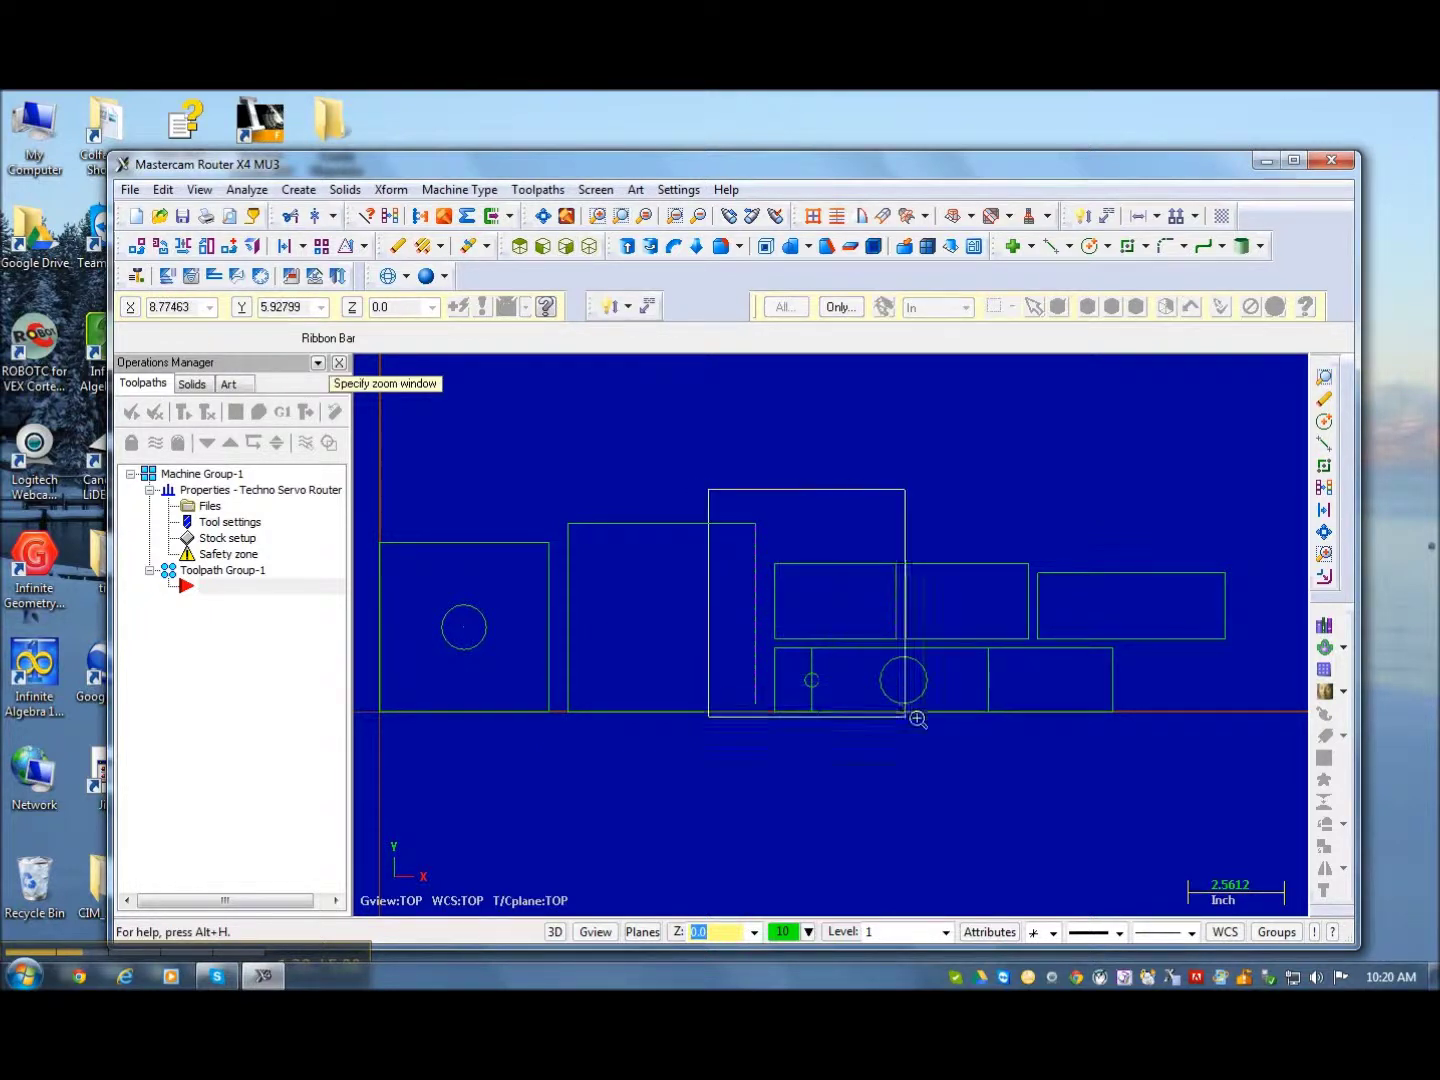
{"action": "left_click", "coordinate": [1005, 765]}
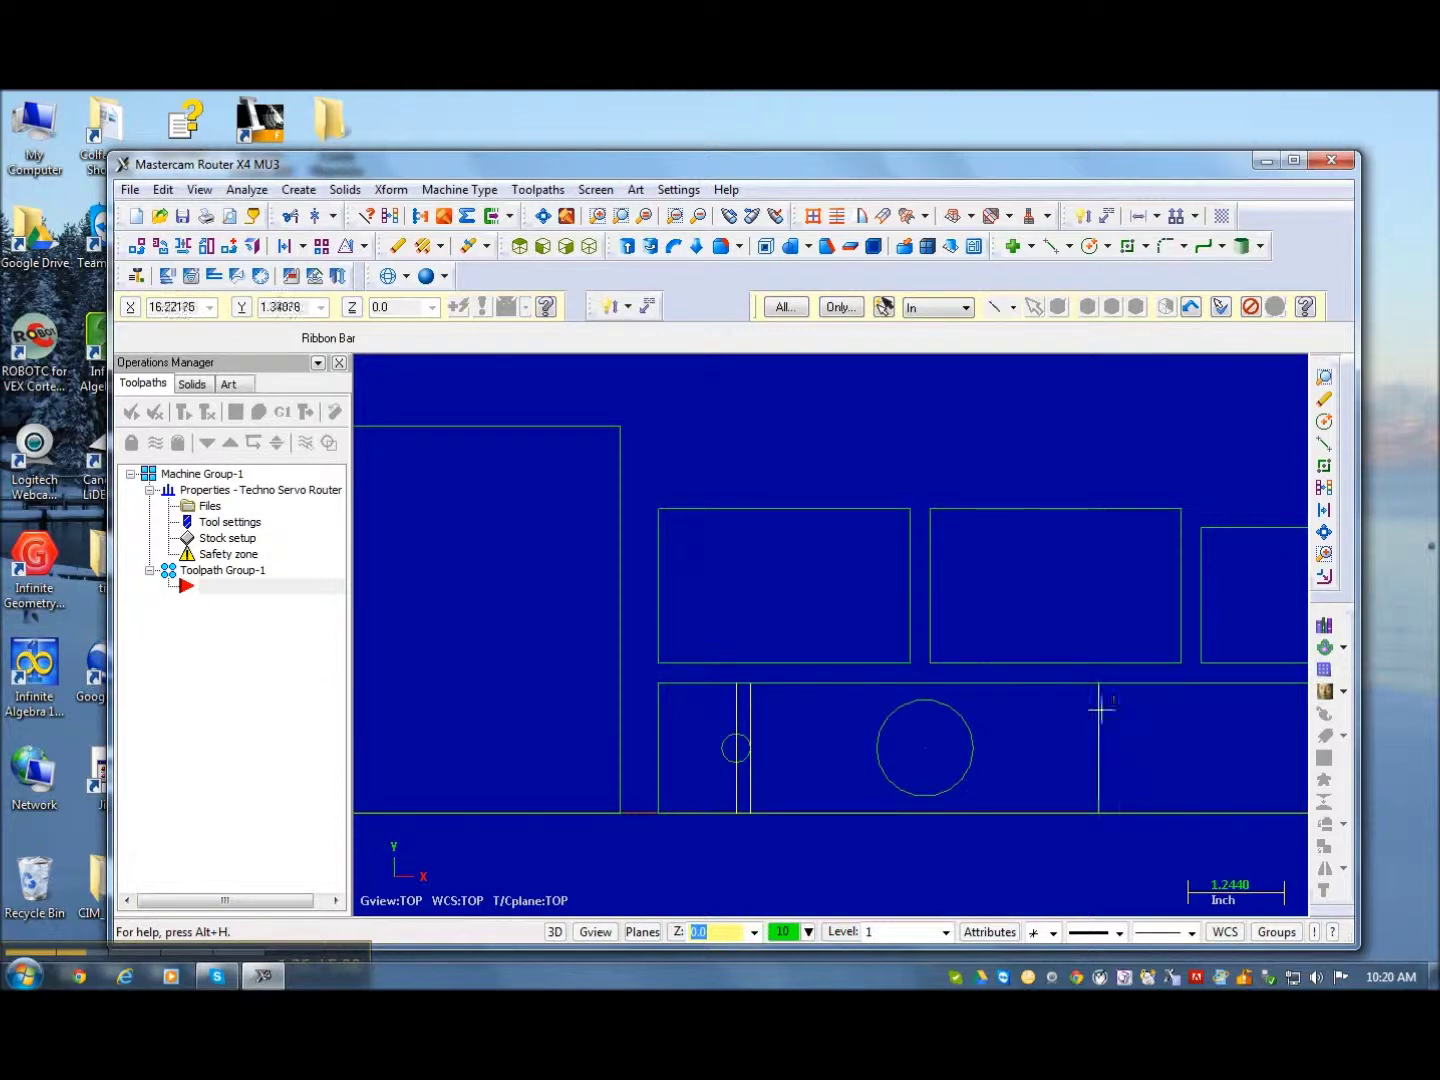
- Remove the short inner vertical lines, undoing the mistaken edge-segment deletion
{"action": "left_click", "coordinate": [424, 247]}
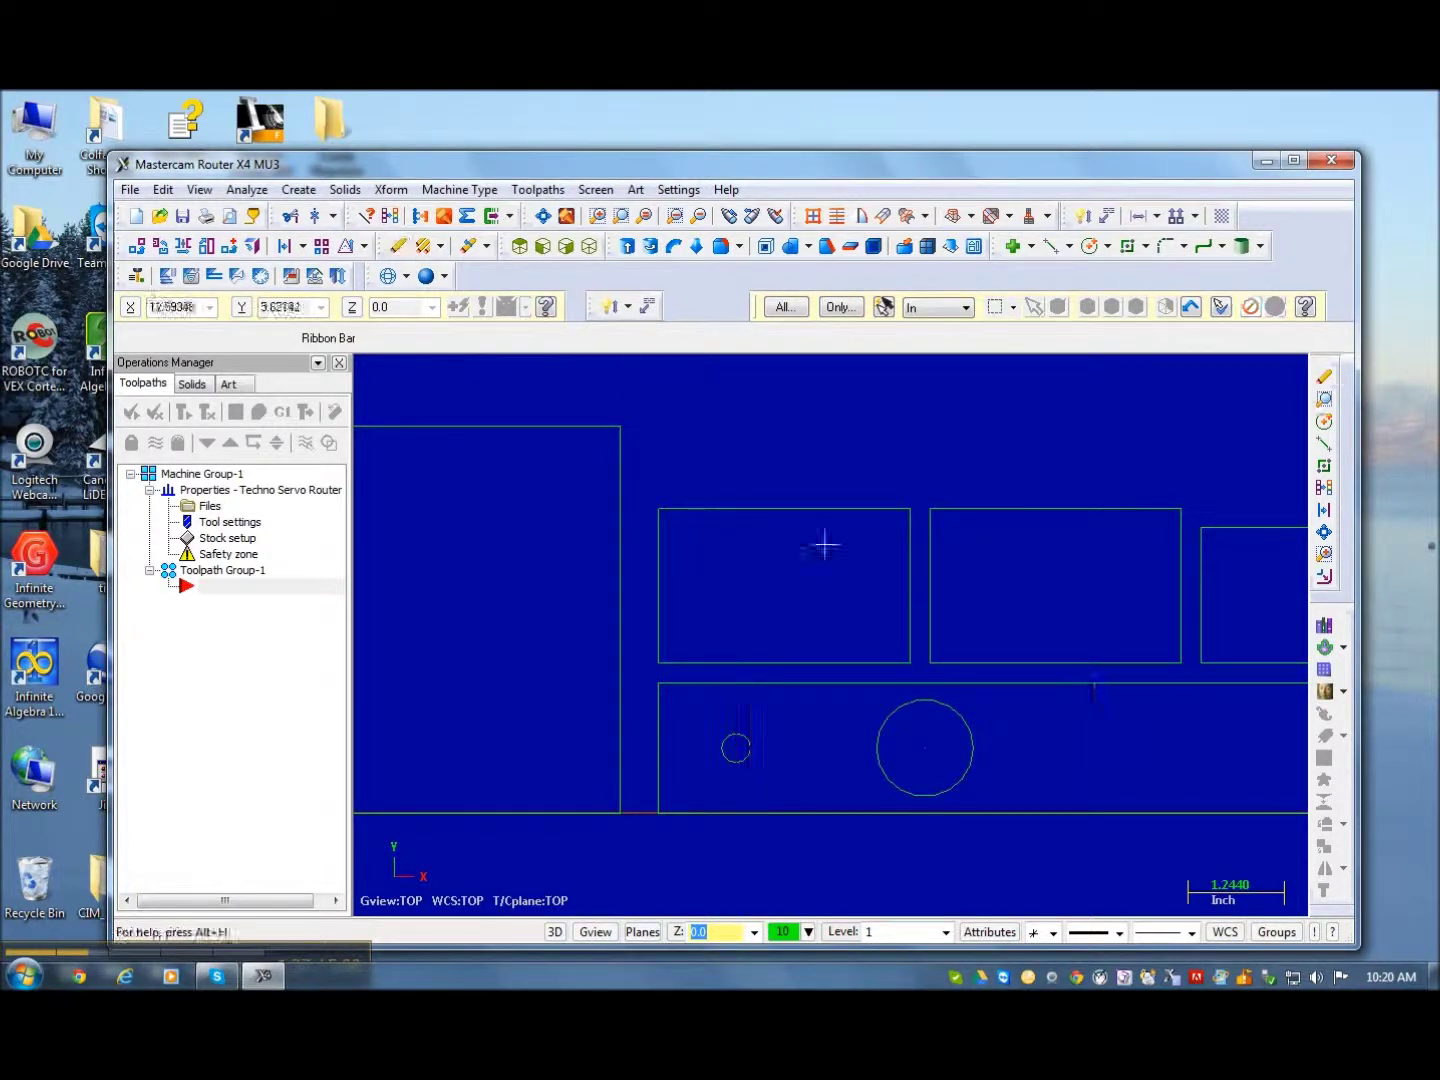
{"action": "left_click", "coordinate": [804, 813]}
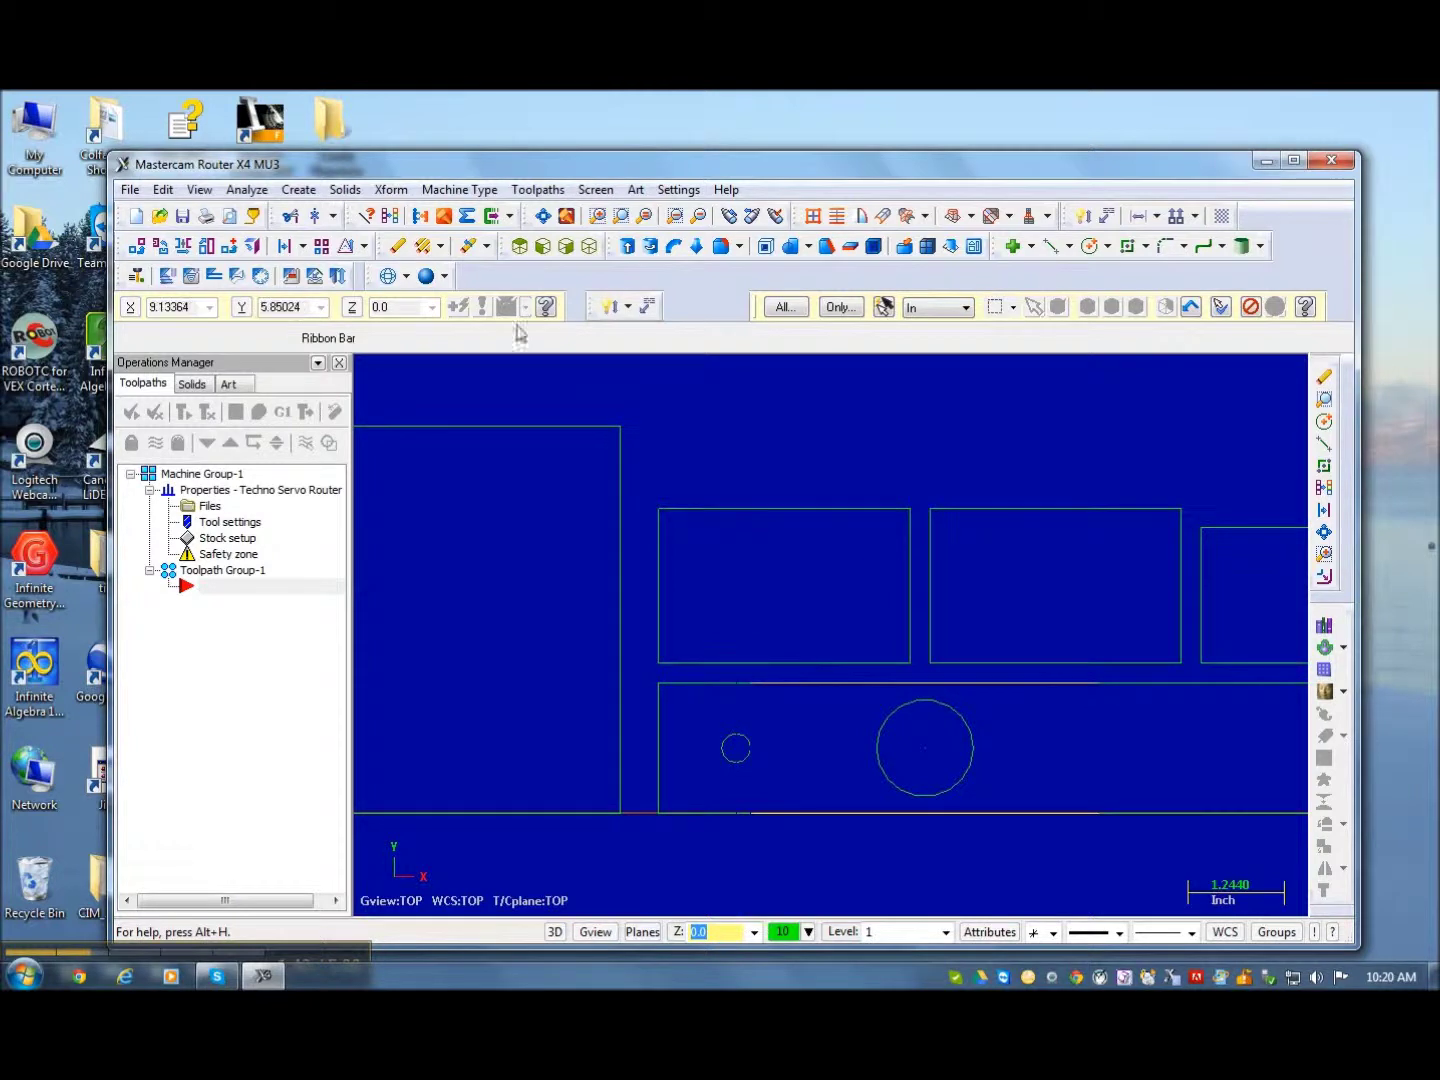
{"action": "left_click", "coordinate": [401, 248]}
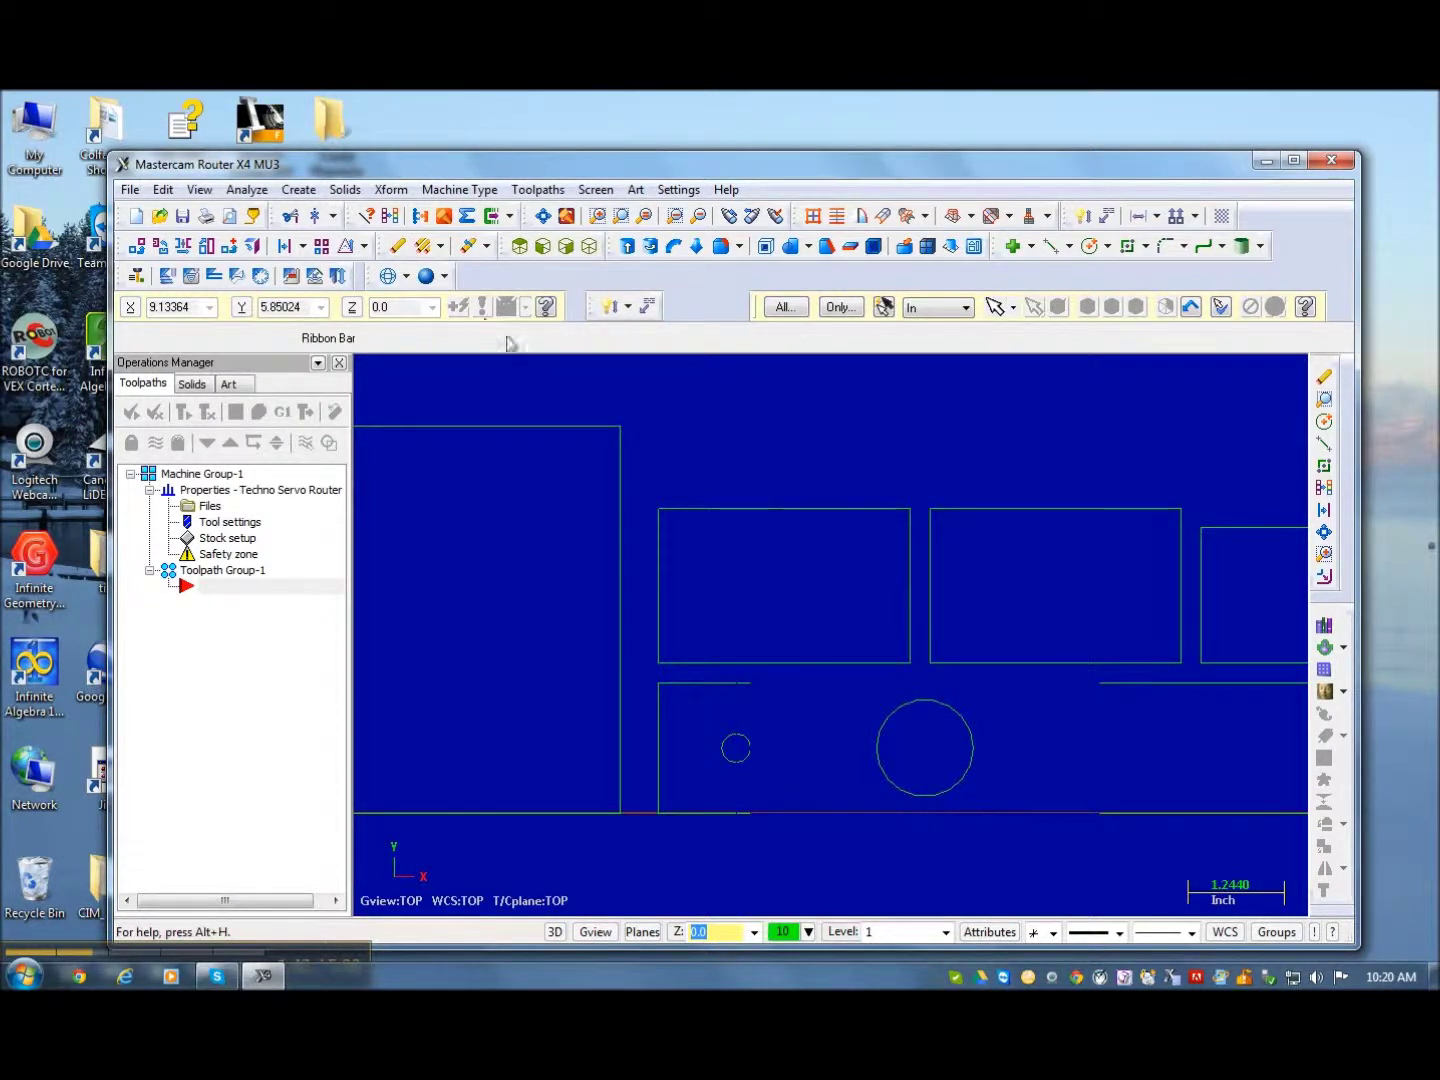
{"action": "left_click", "coordinate": [392, 216]}
- Delete both vertical edges dividing the two top rectangles, leaving one wide outline
{"action": "scroll", "coordinate": [860, 425], "scroll_direction": "down", "scroll_amount": 2}
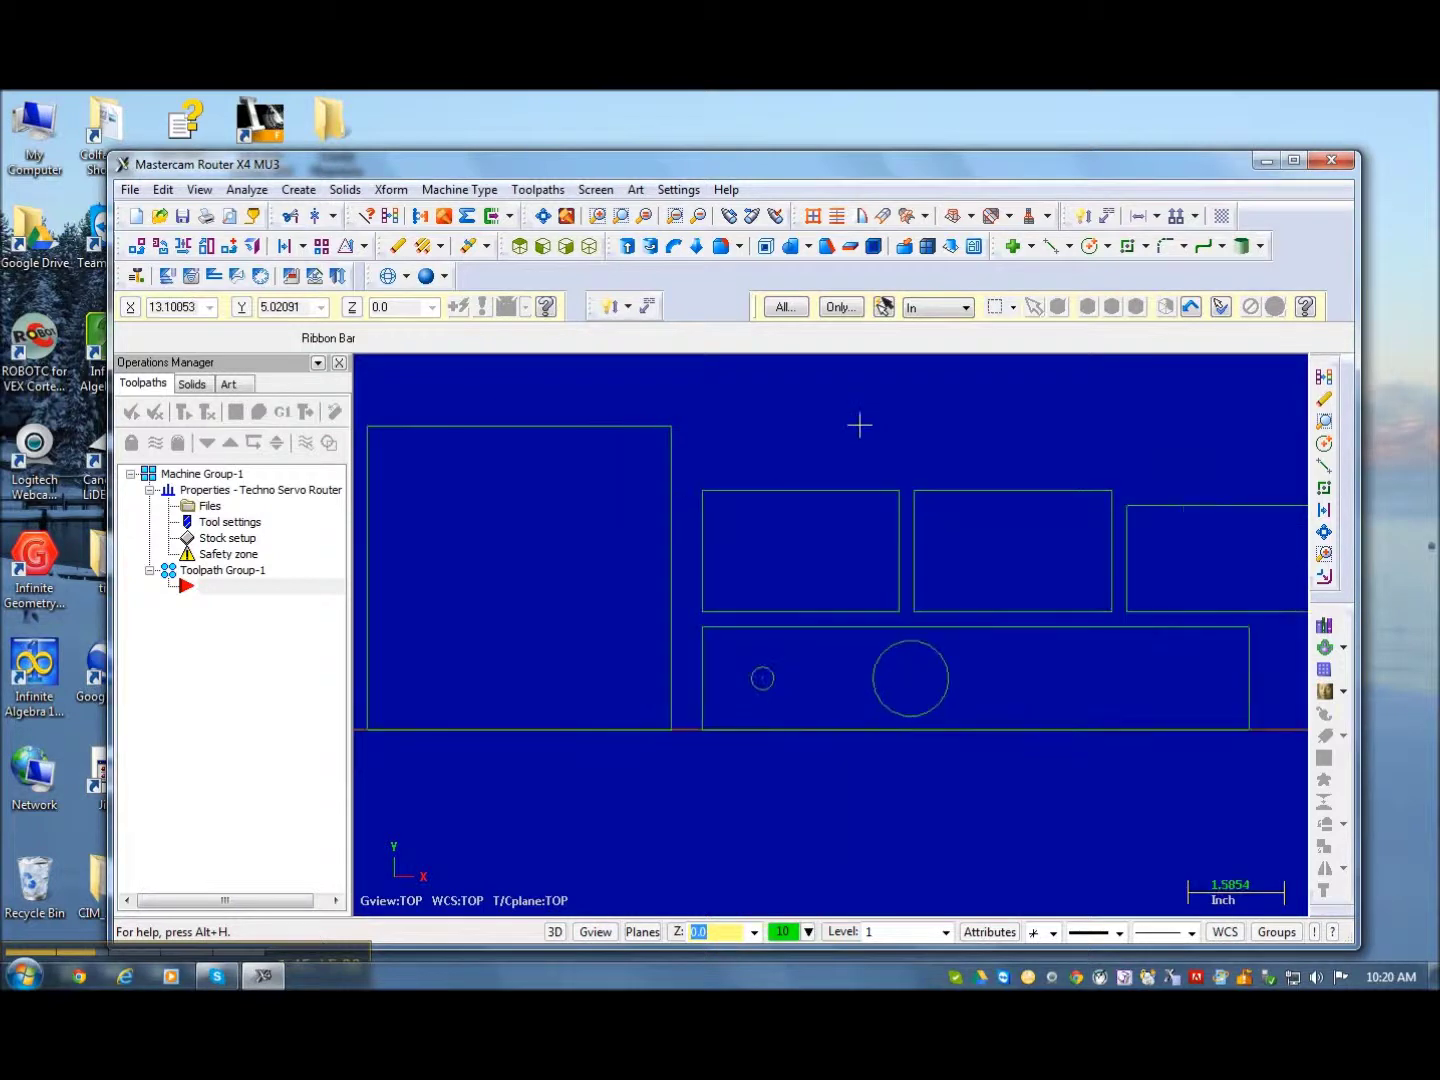
{"action": "left_click", "coordinate": [900, 530]}
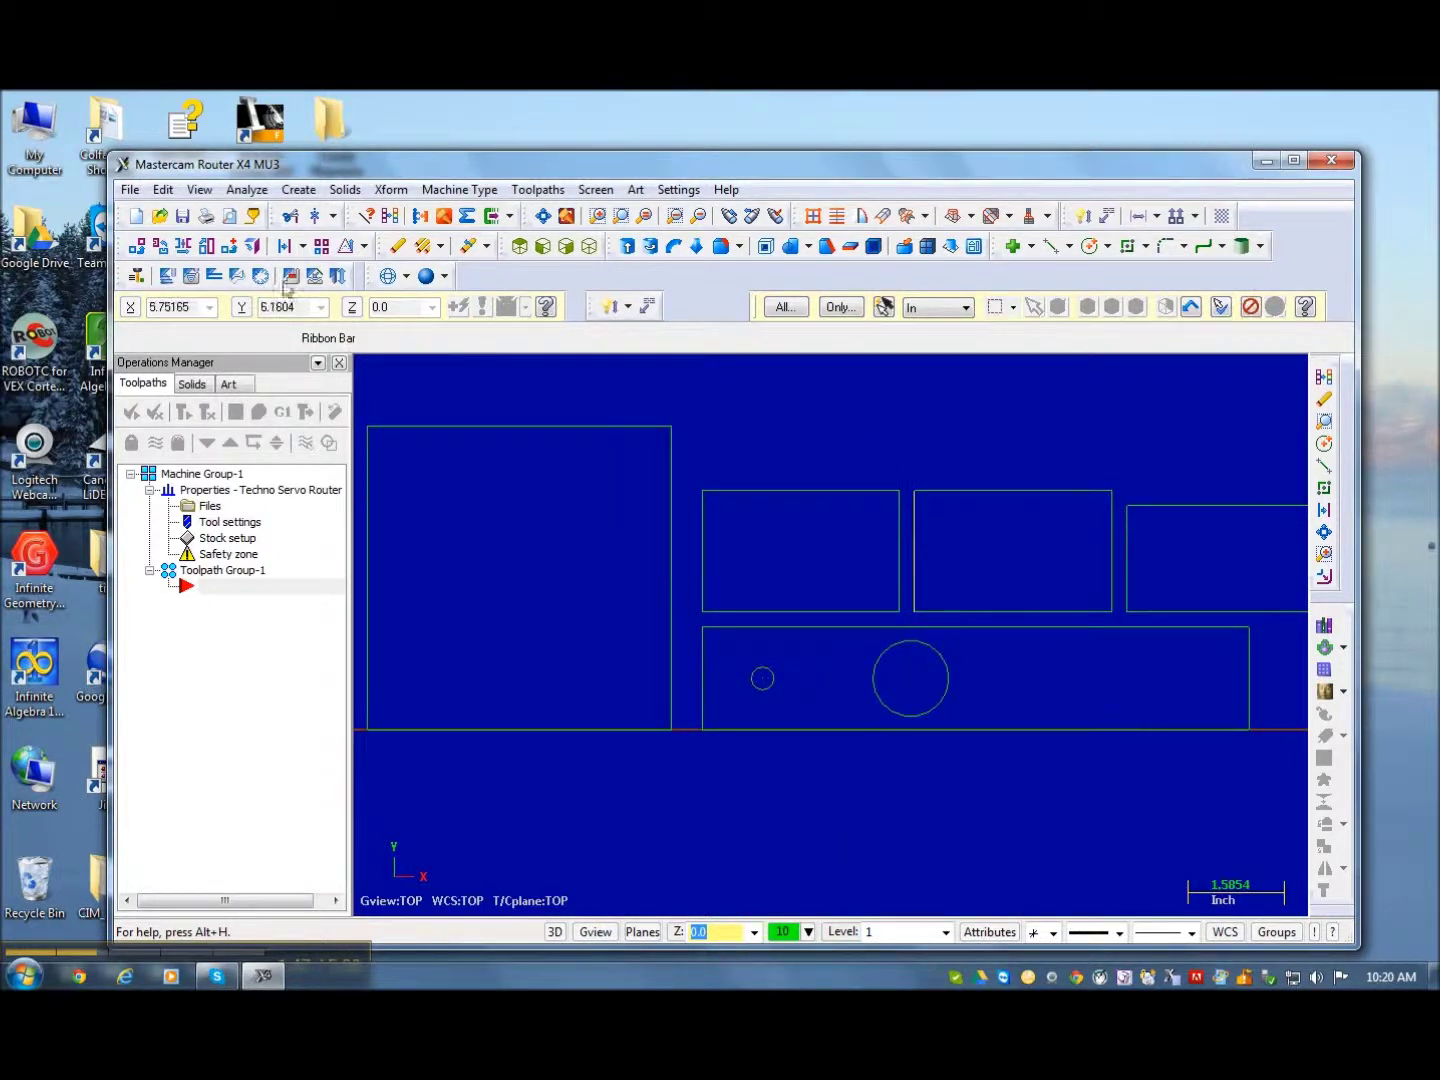
{"action": "left_click", "coordinate": [399, 247]}
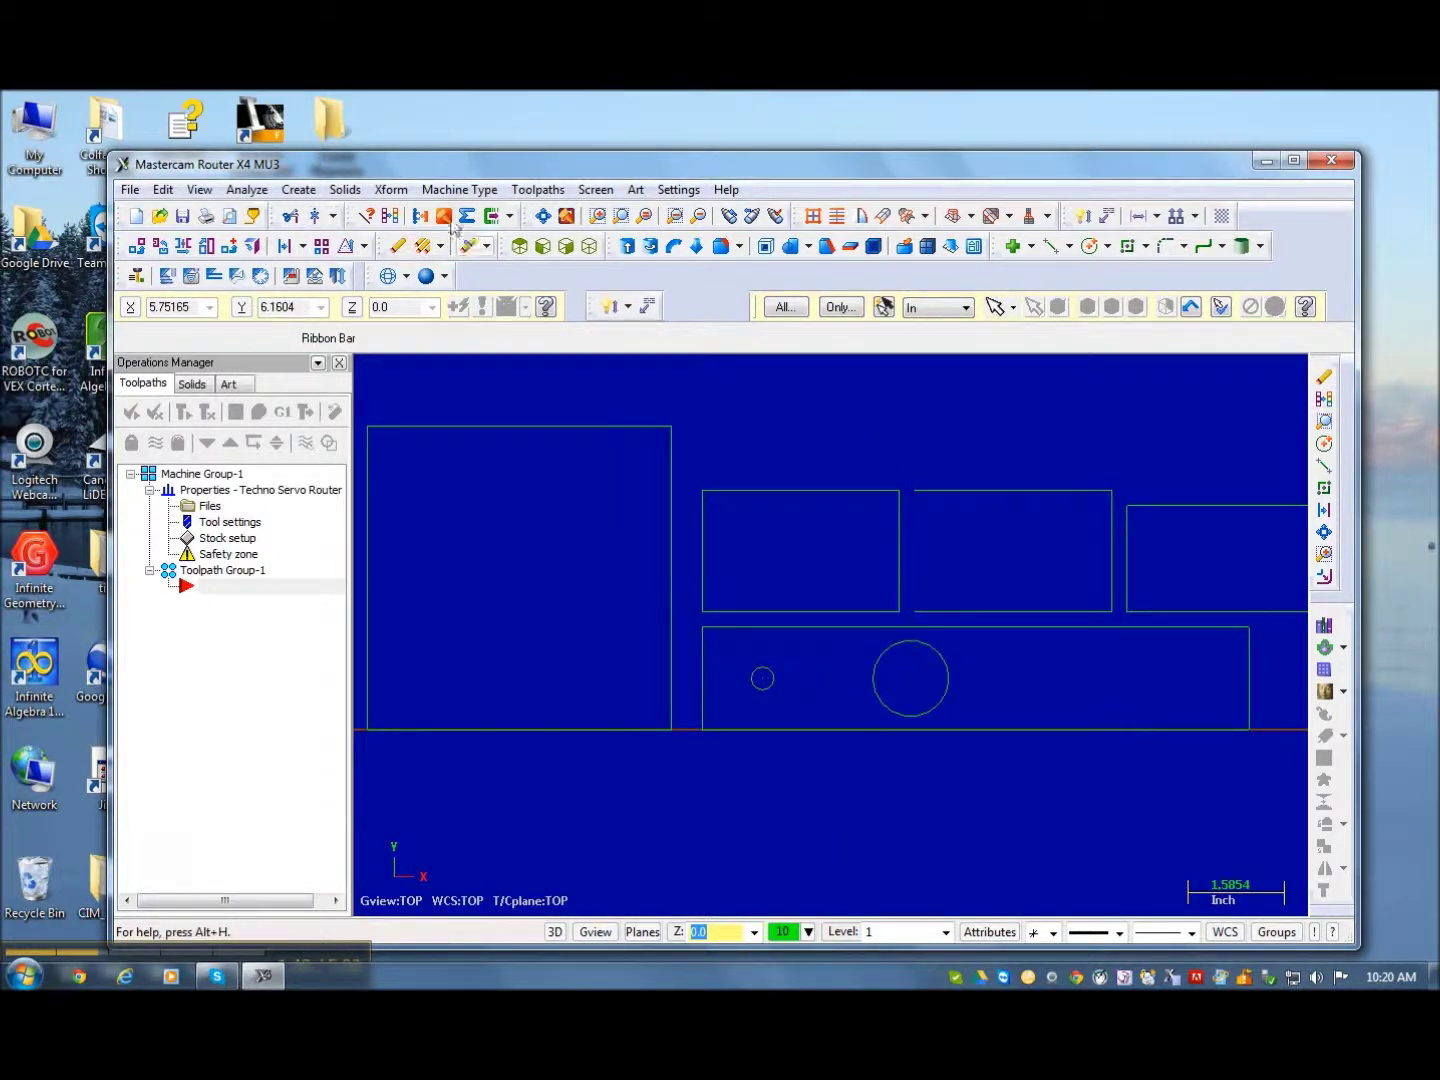
{"action": "left_click", "coordinate": [392, 216]}
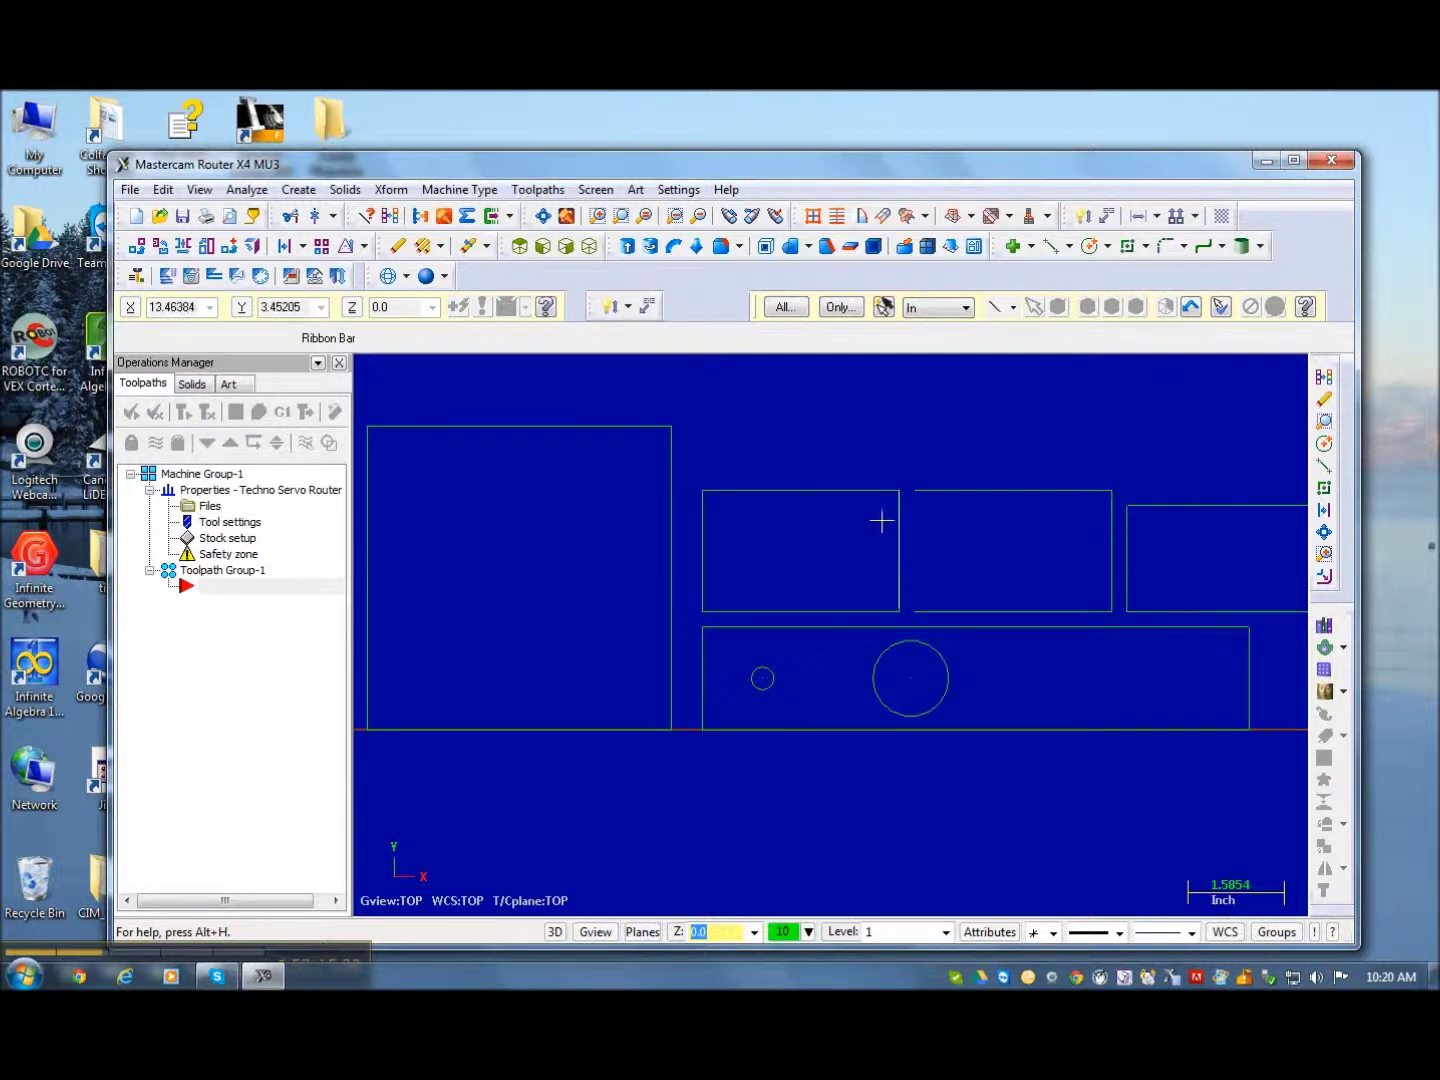
{"action": "left_click", "coordinate": [398, 247]}
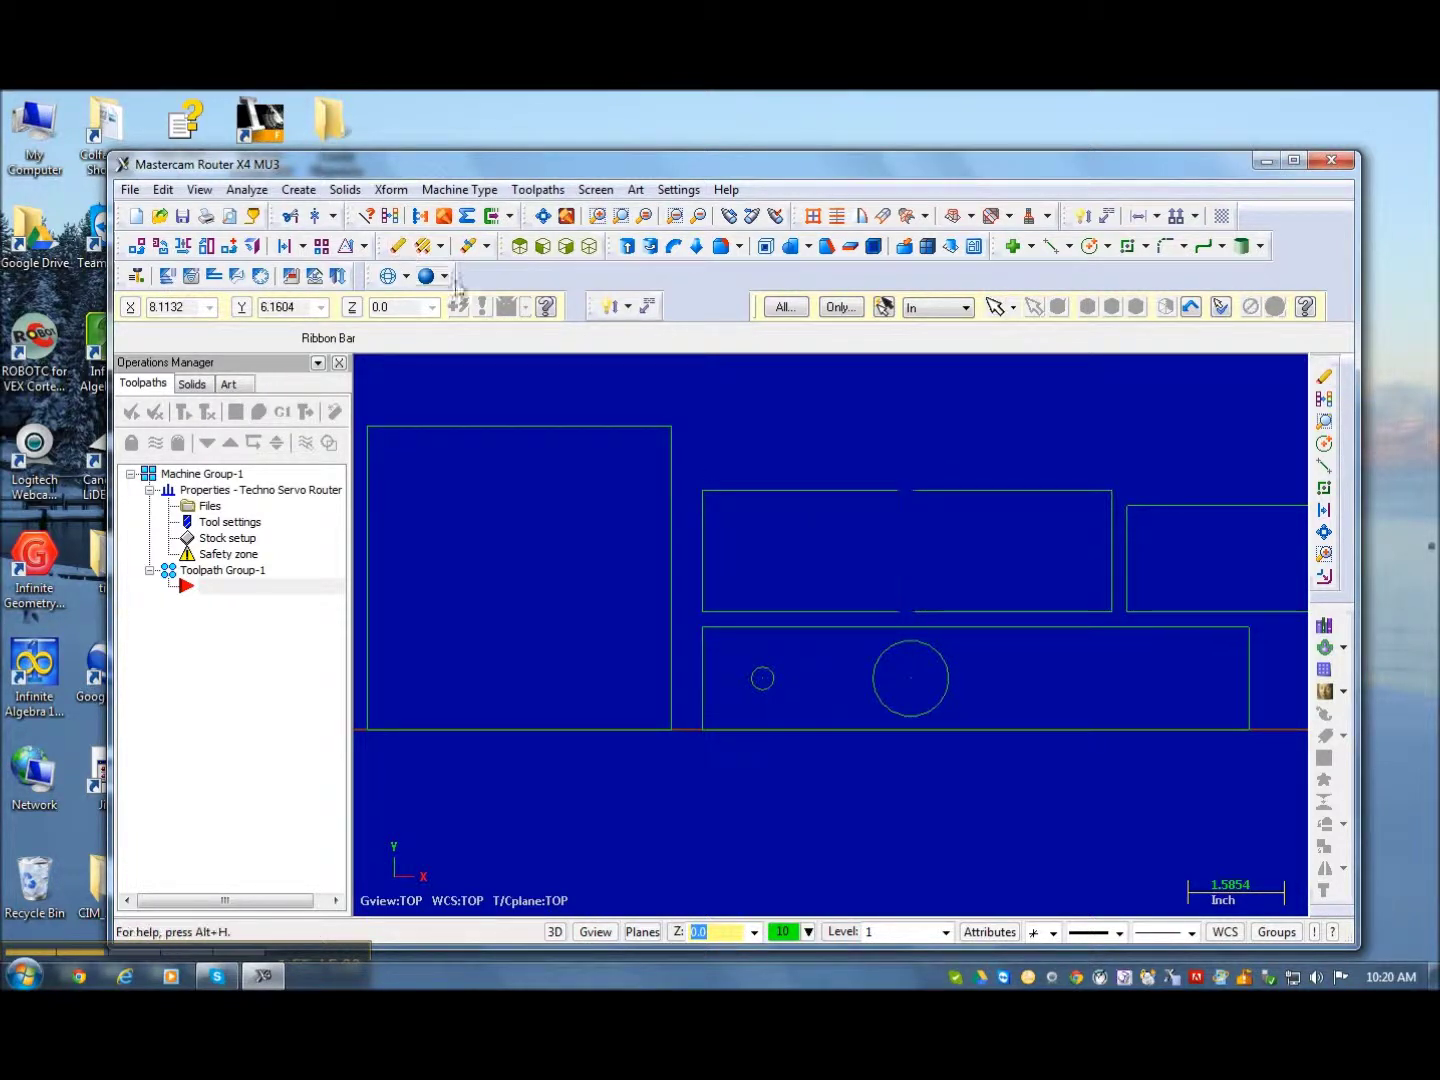
{"action": "scroll", "coordinate": [884, 468], "scroll_direction": "down", "scroll_amount": 2}
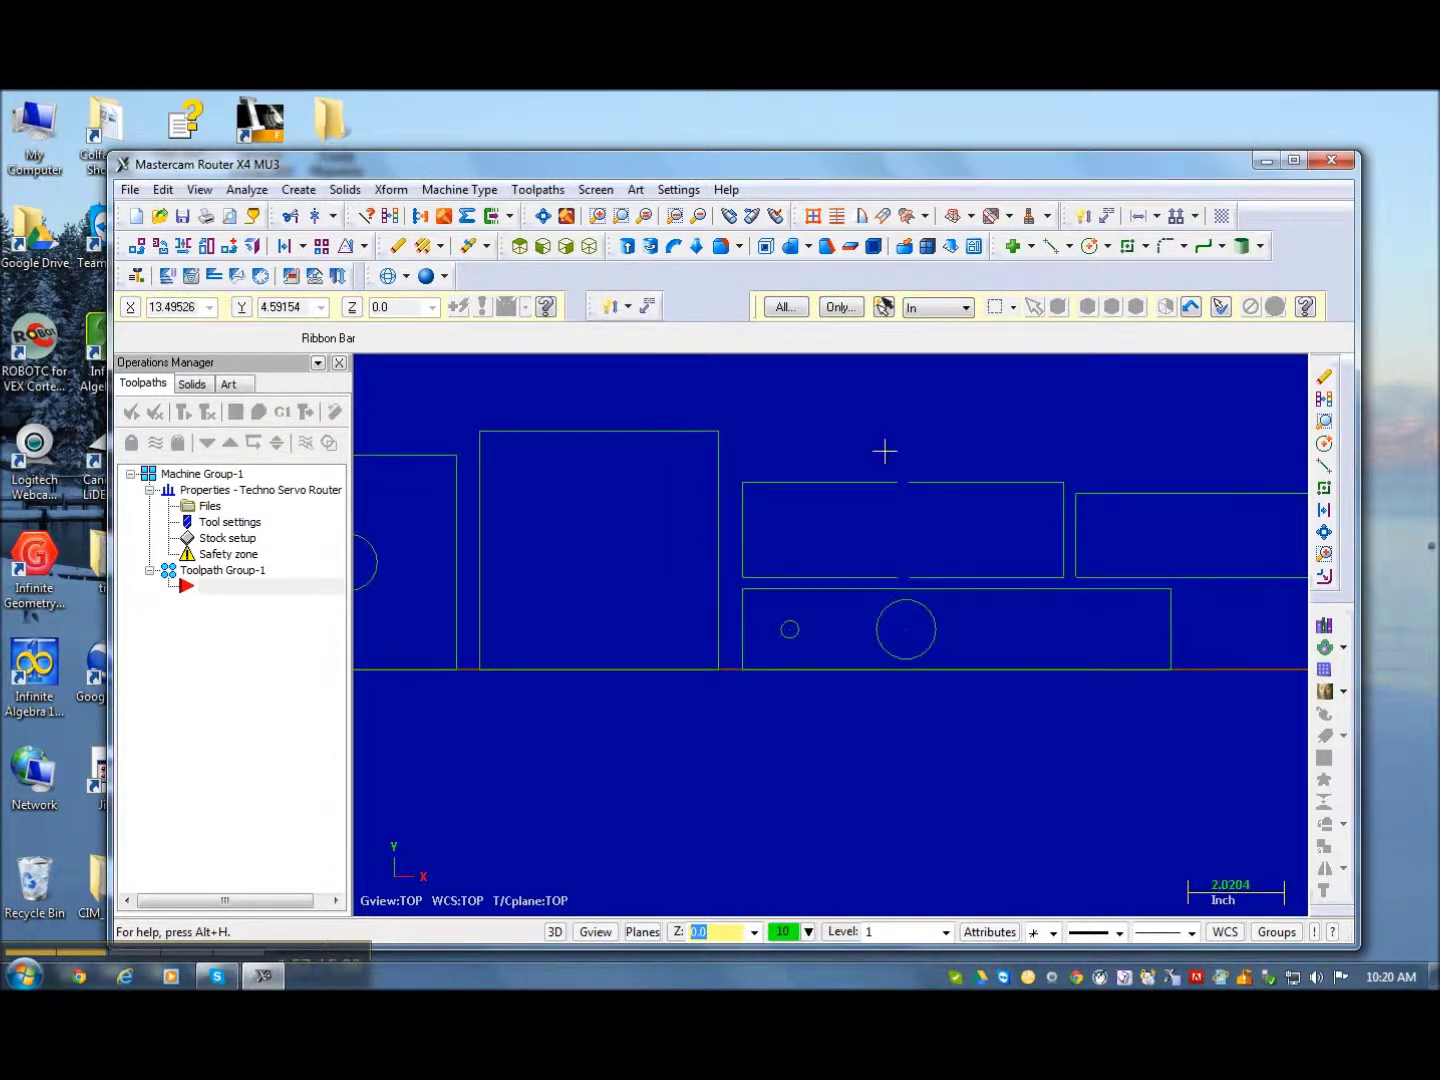
{"action": "scroll", "coordinate": [867, 446], "scroll_direction": "up", "scroll_amount": 1}
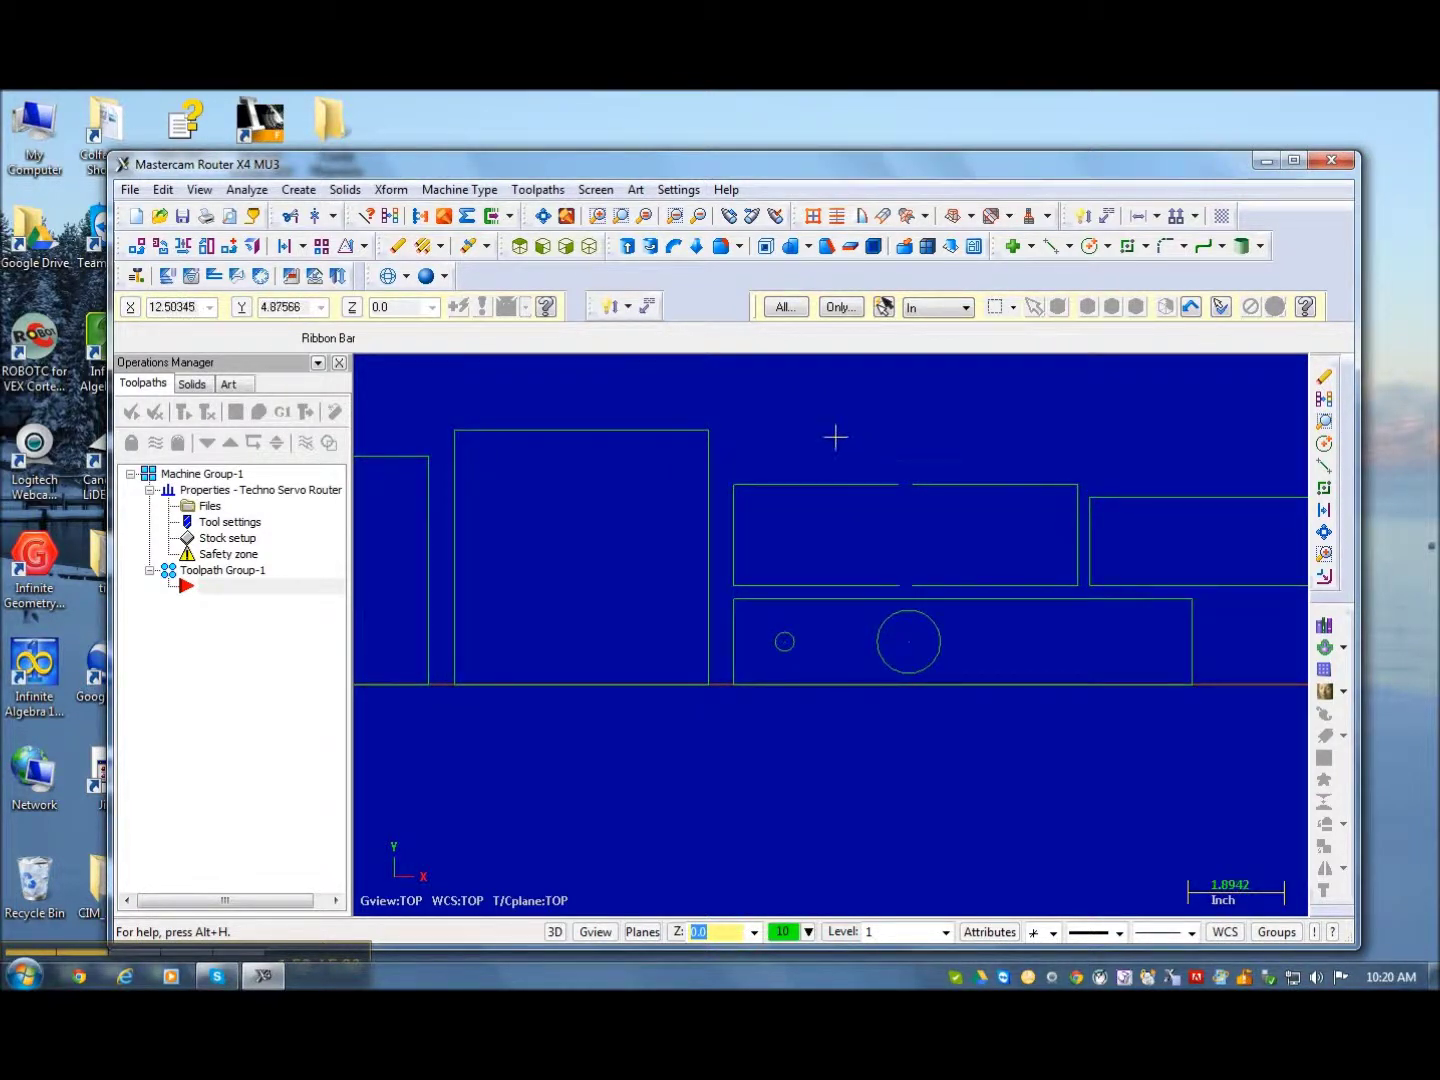
{"action": "scroll", "coordinate": [835, 436], "scroll_direction": "up", "scroll_amount": 1}
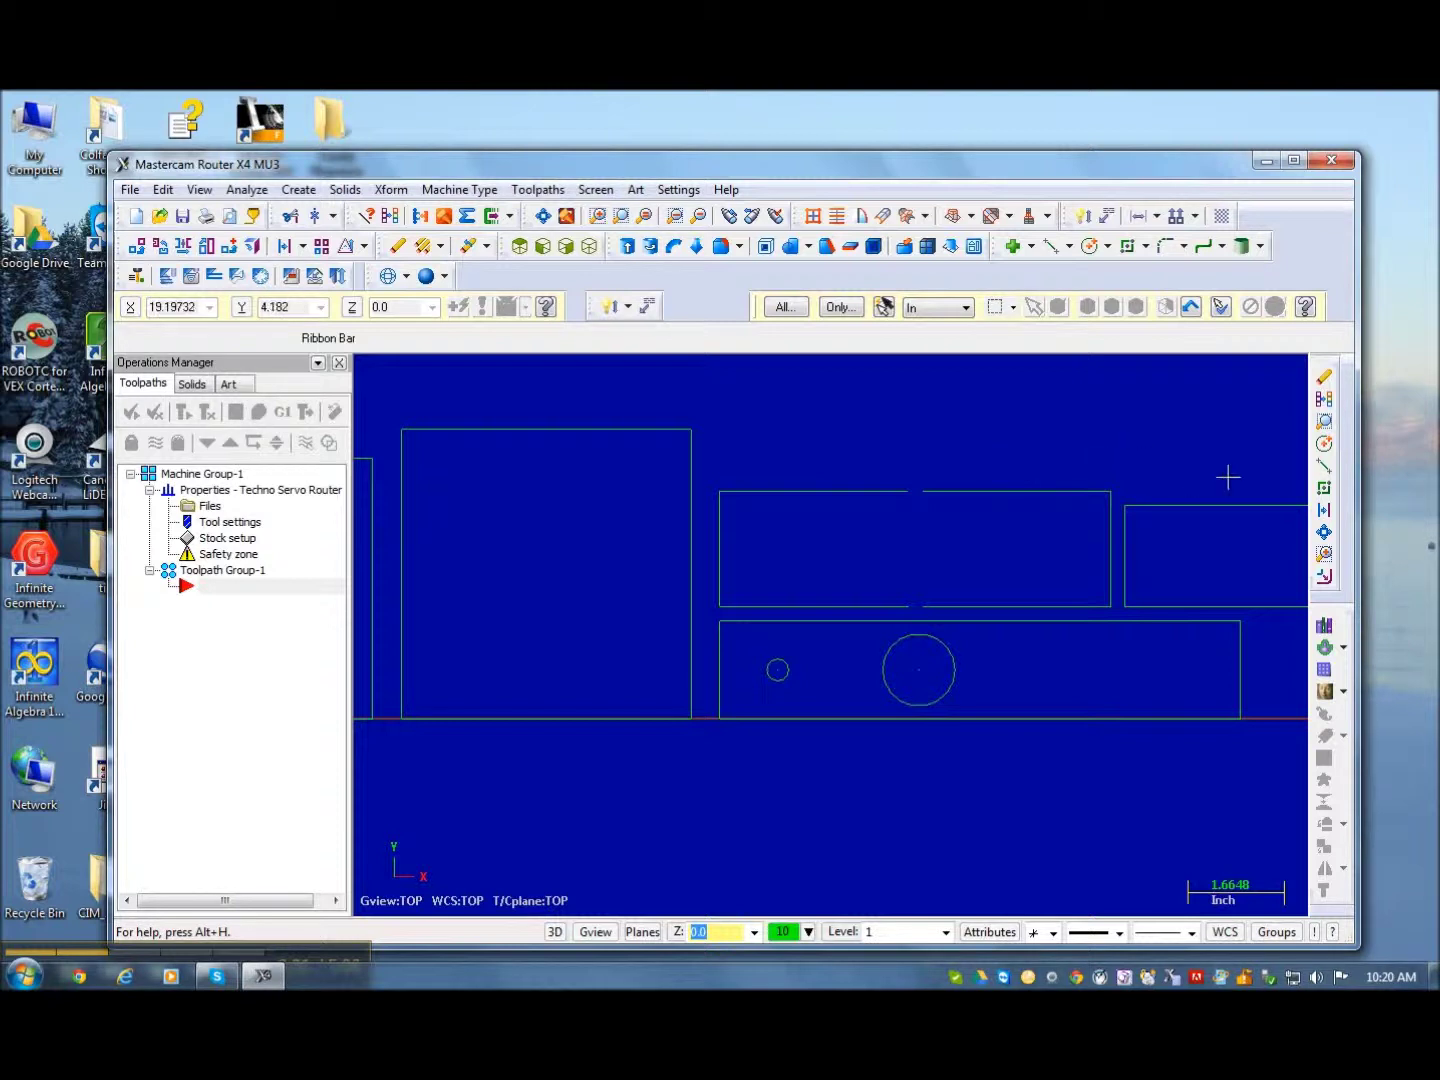
- Draw two closely spaced vertical endpoint lines between the top and bottom edges, re-closing both rectangles
{"action": "left_click", "coordinate": [1322, 468]}
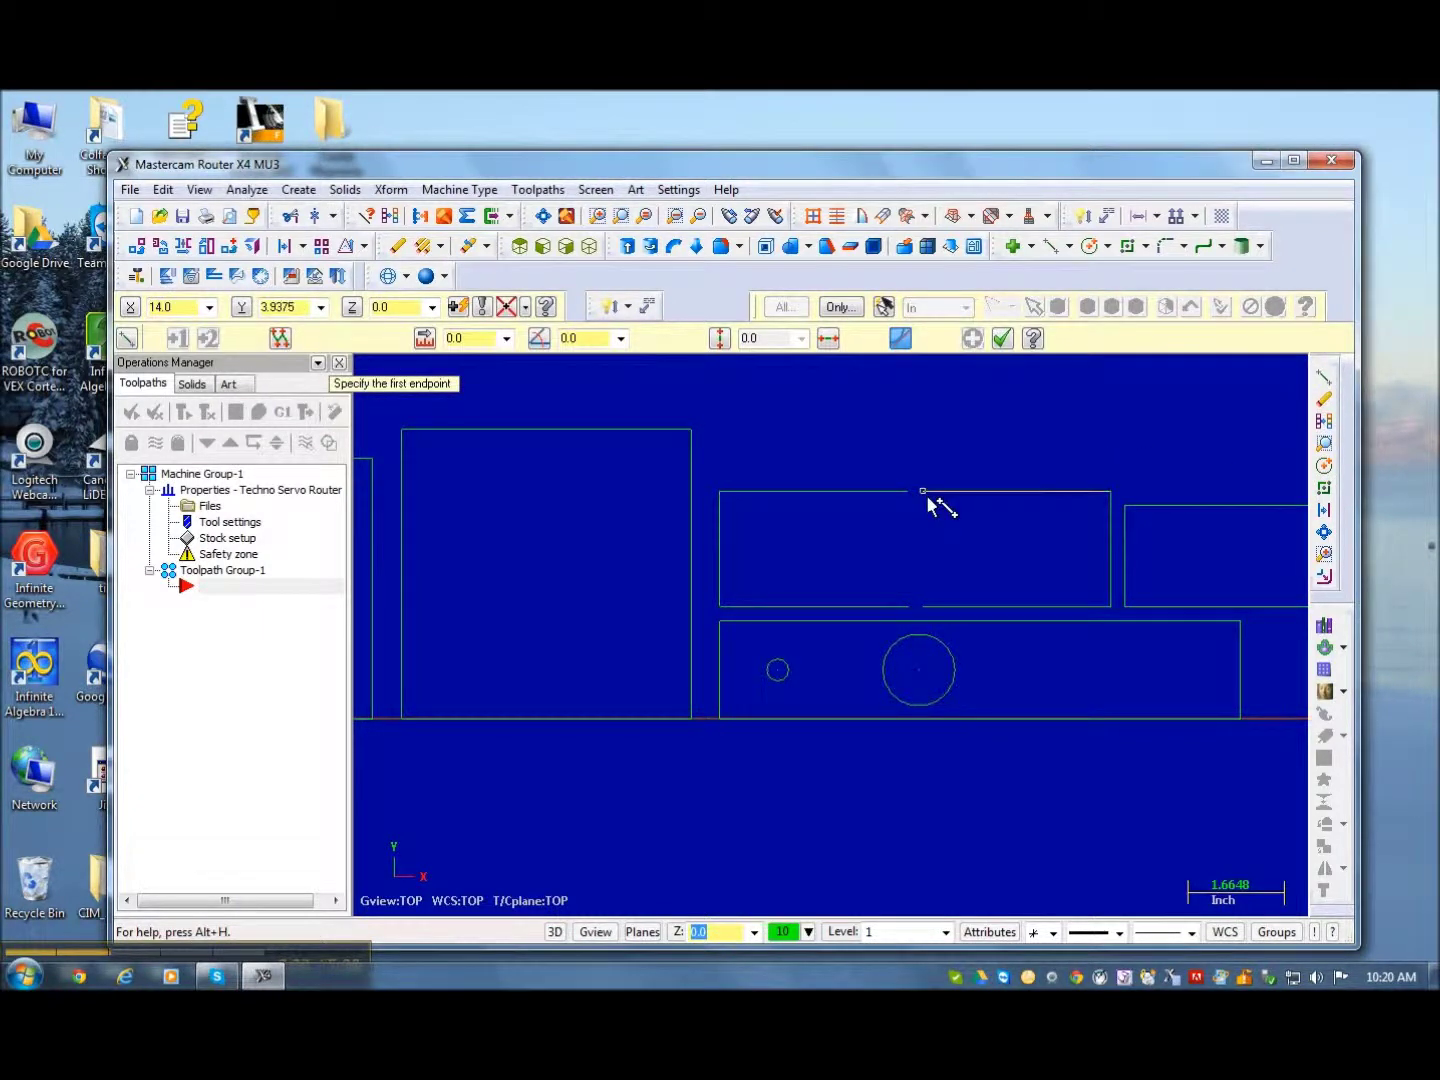
{"action": "left_click", "coordinate": [922, 493]}
{"action": "left_click", "coordinate": [922, 607]}
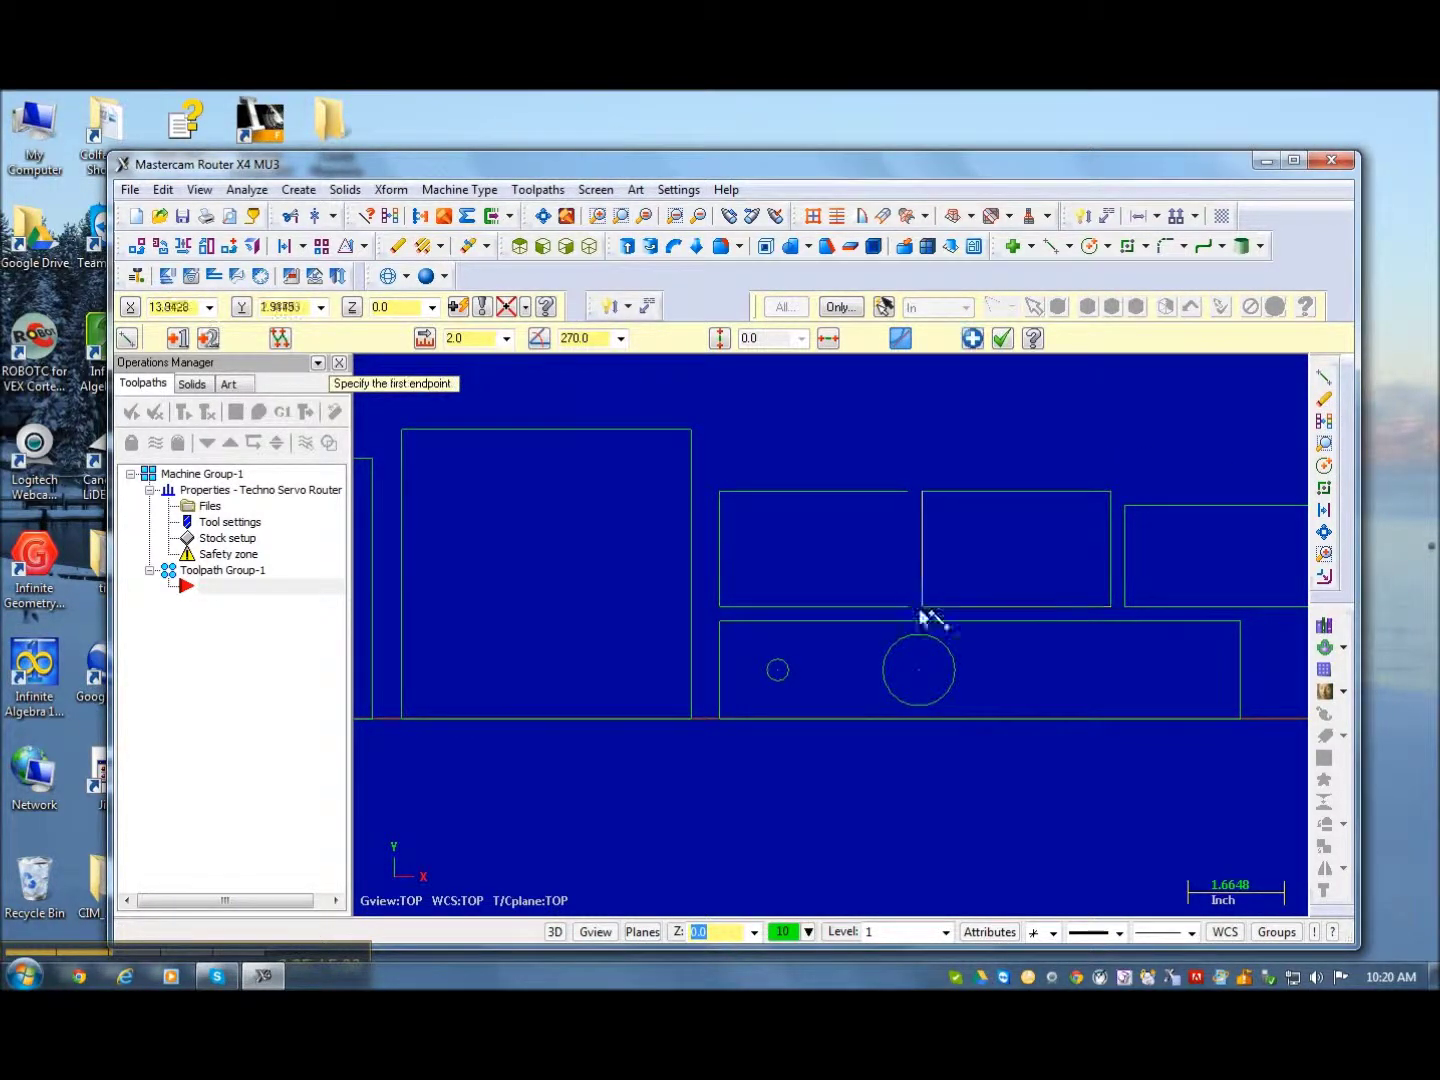
{"action": "left_click", "coordinate": [909, 492]}
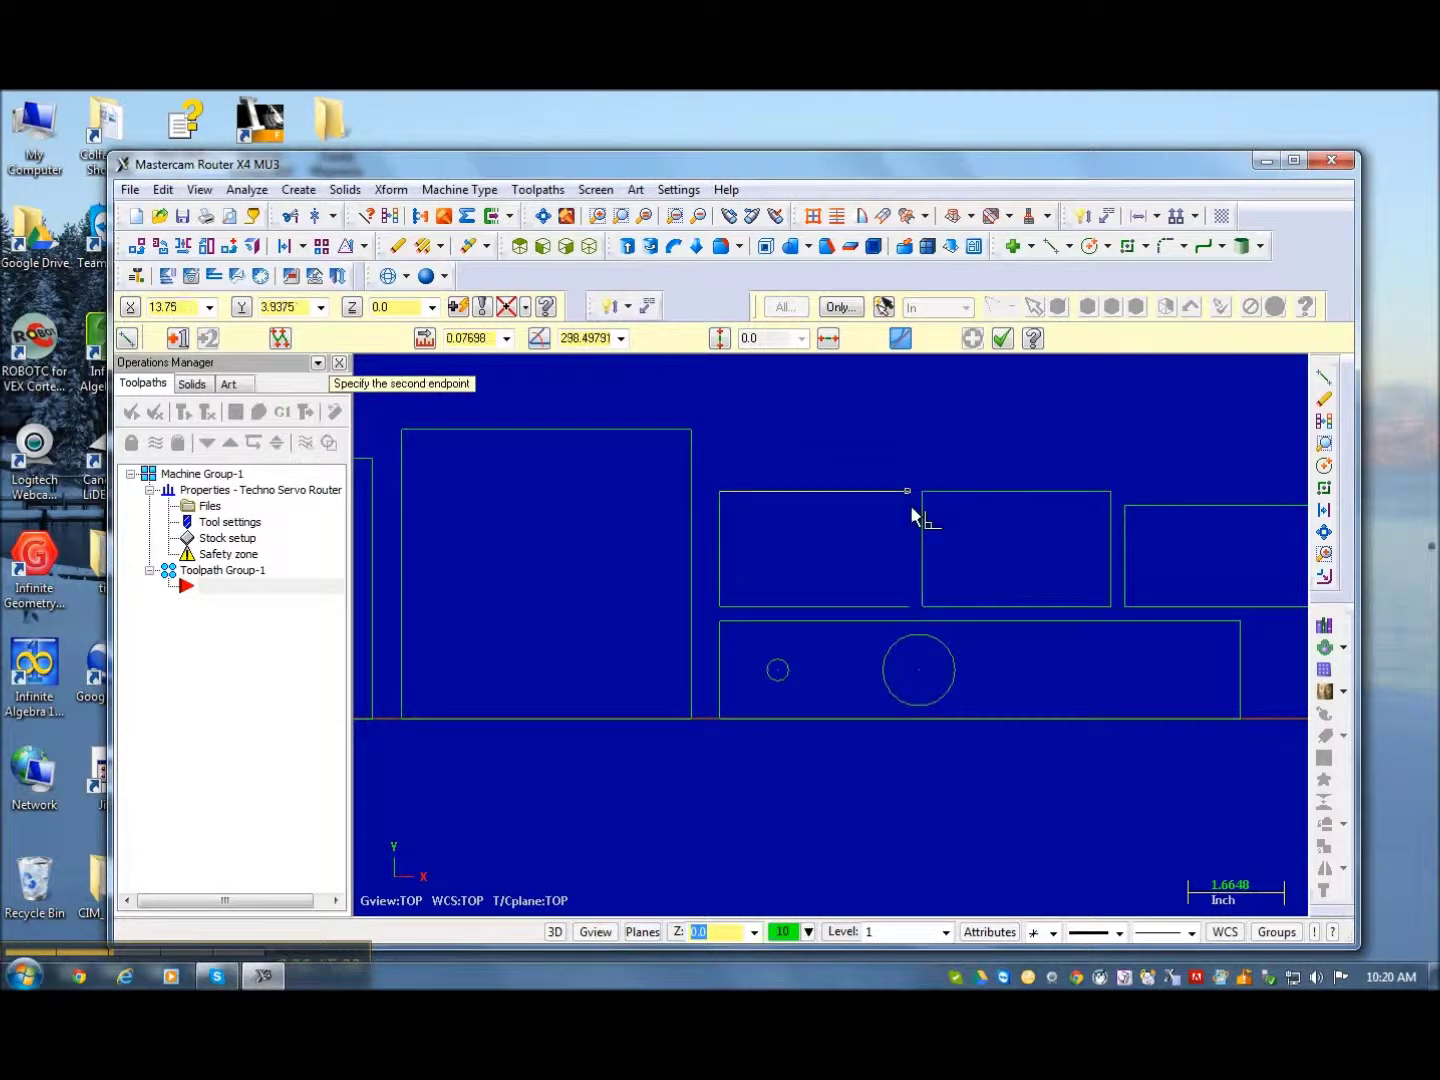
{"action": "left_click", "coordinate": [909, 606]}
{"action": "left_click", "coordinate": [1001, 337]}
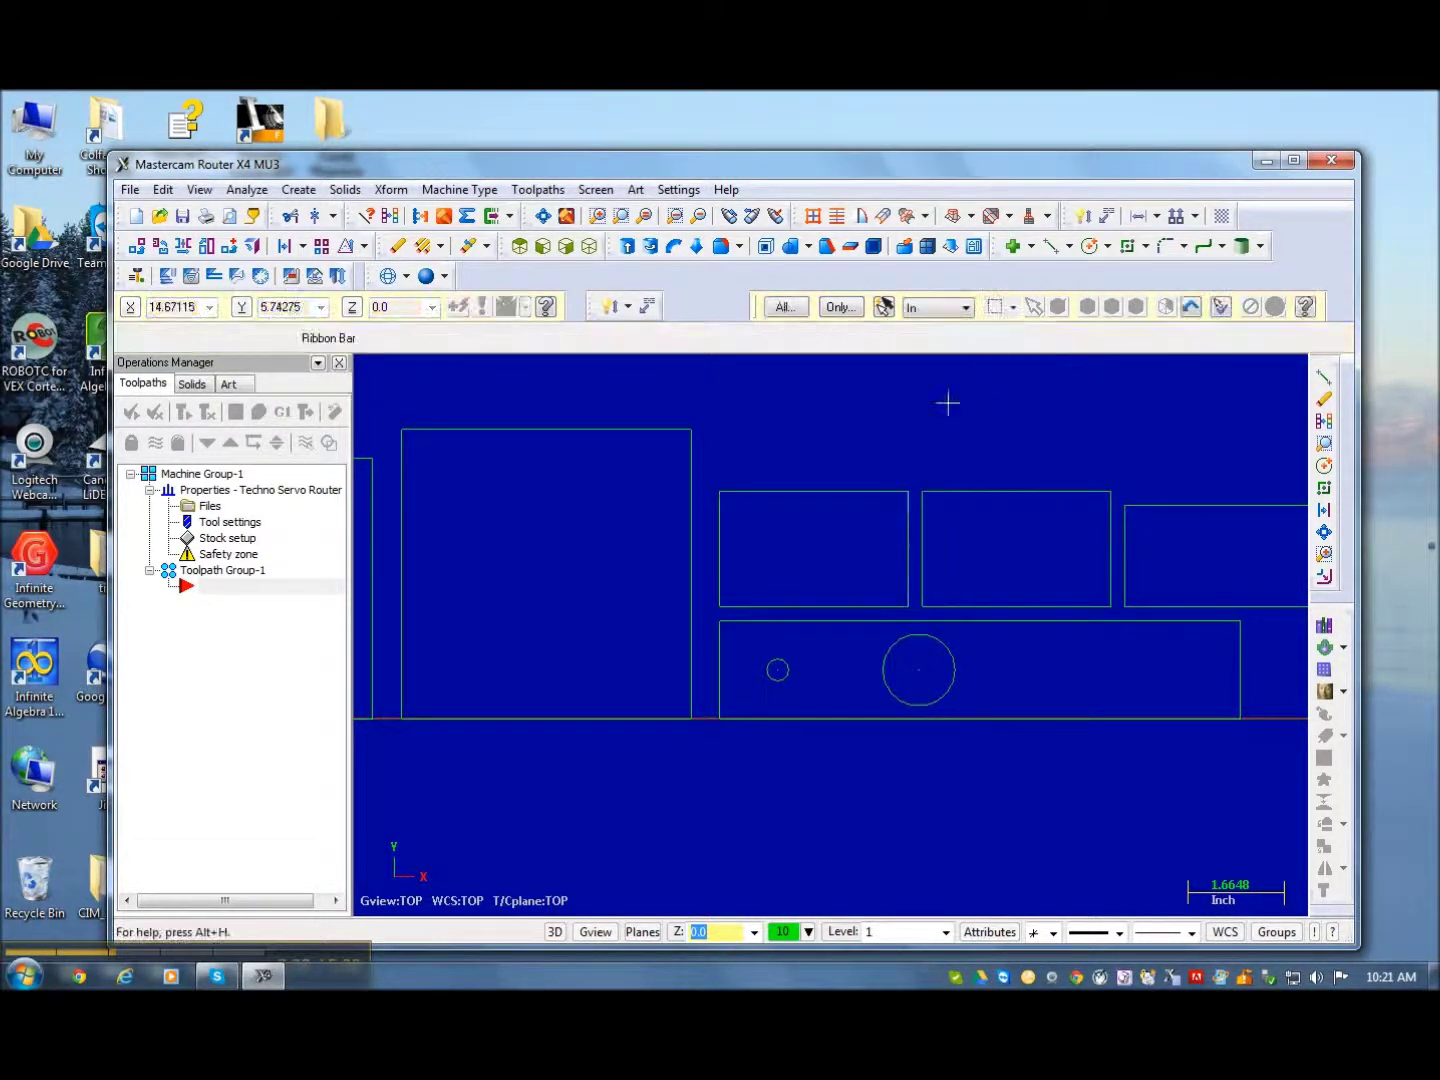
{"action": "scroll", "coordinate": [885, 449], "scroll_direction": "down", "scroll_amount": 2}
{"action": "scroll", "coordinate": [885, 449], "scroll_direction": "down", "scroll_amount": 1}
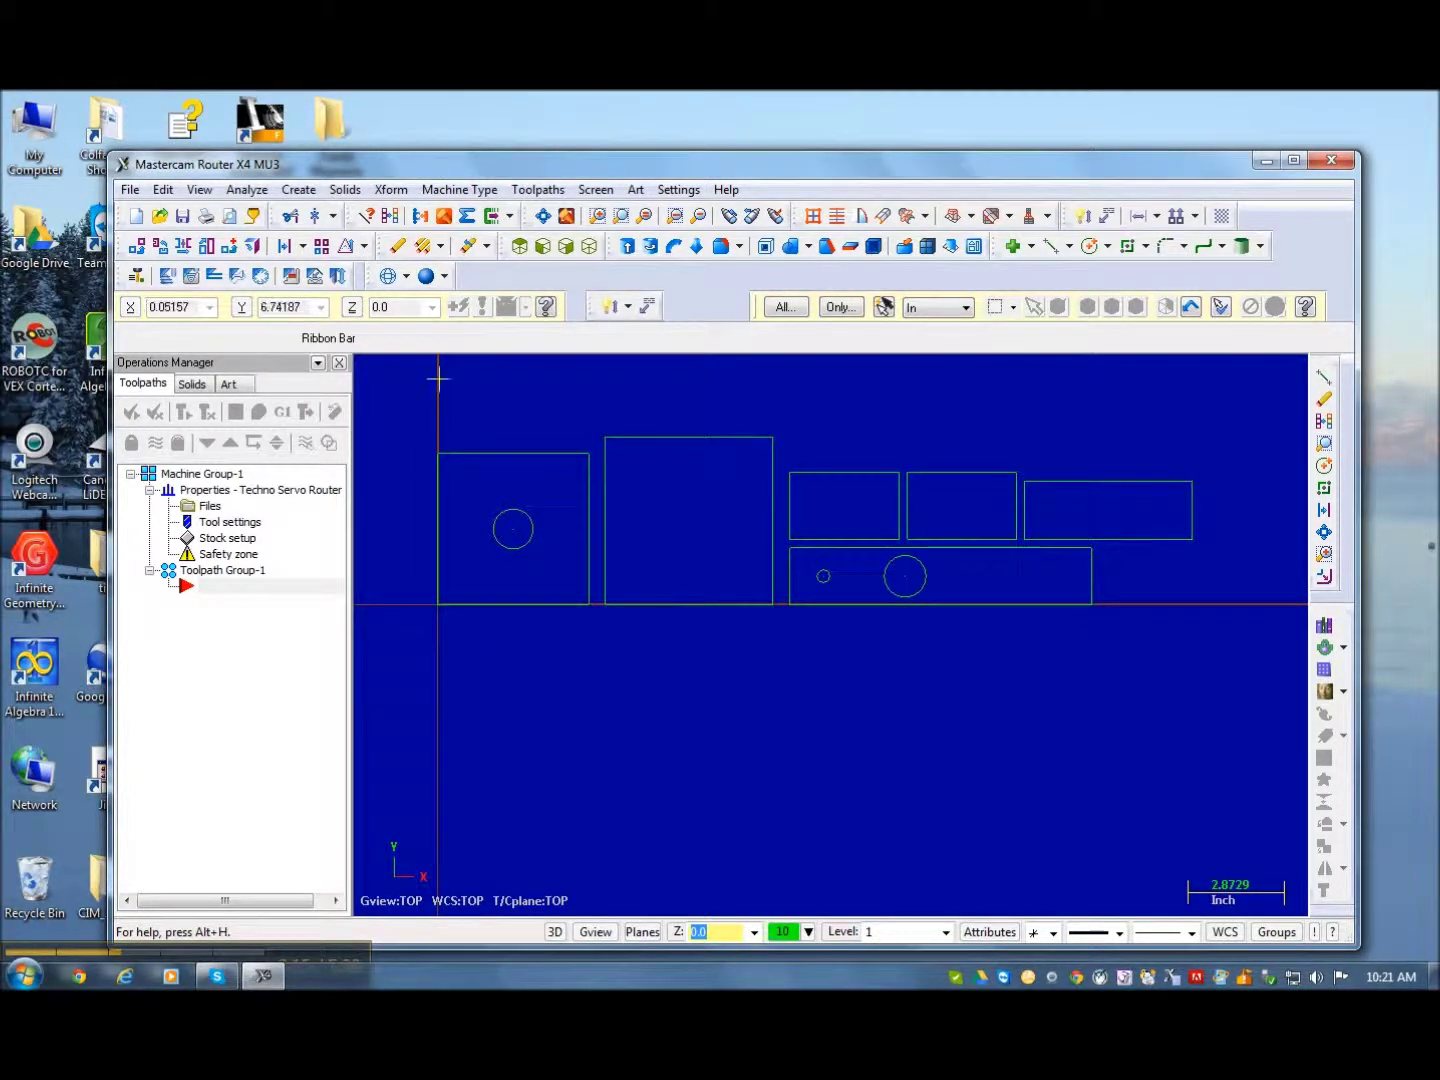
{"action": "left_click", "coordinate": [224, 633]}
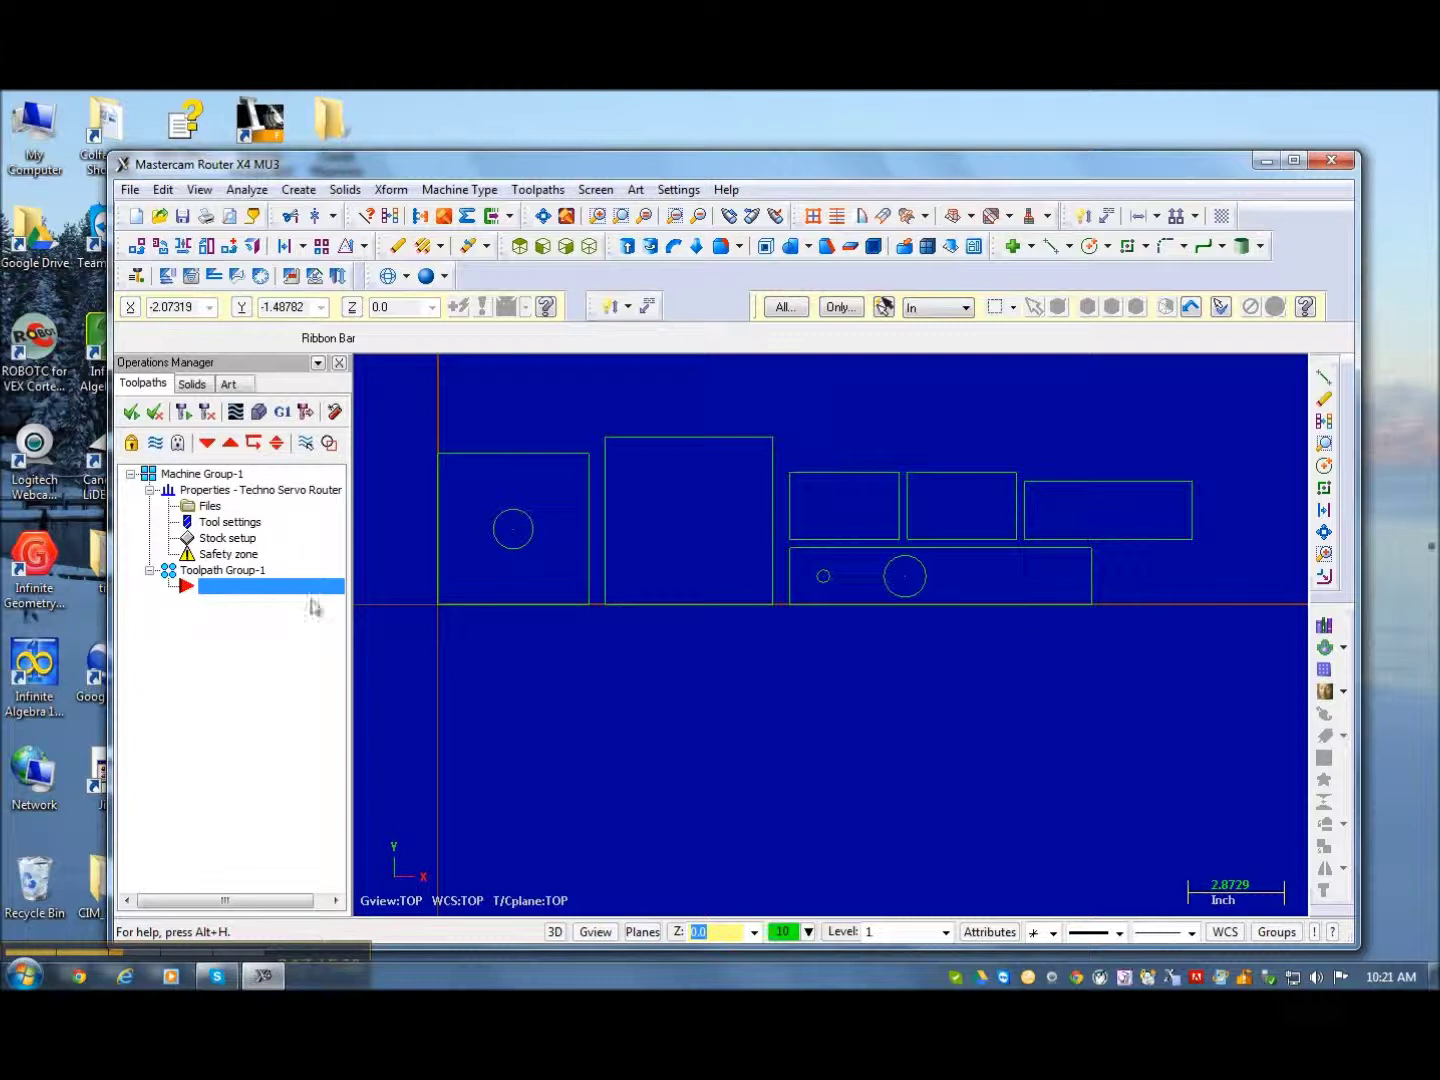